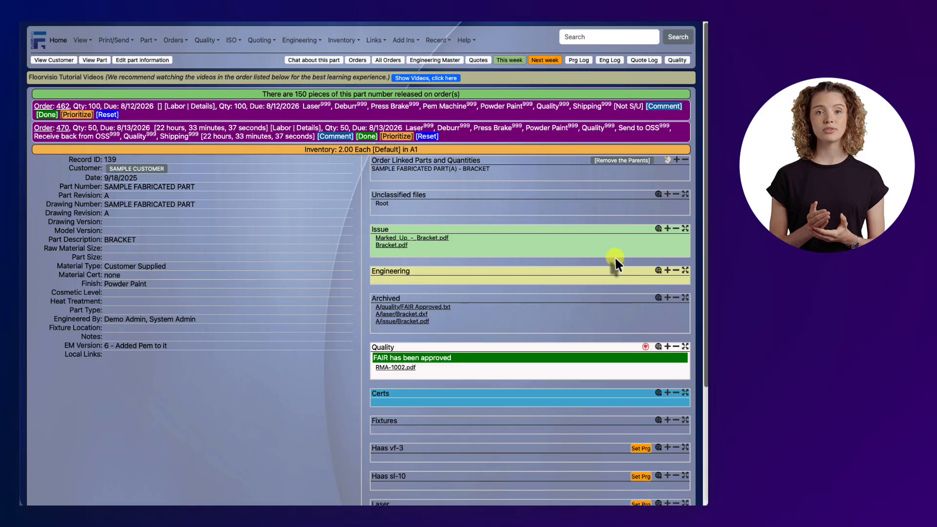
Open a Normal measurement entry for the Laser operation on the sample part's 100-piece work order due 8/12/2026
left_click(402, 18)
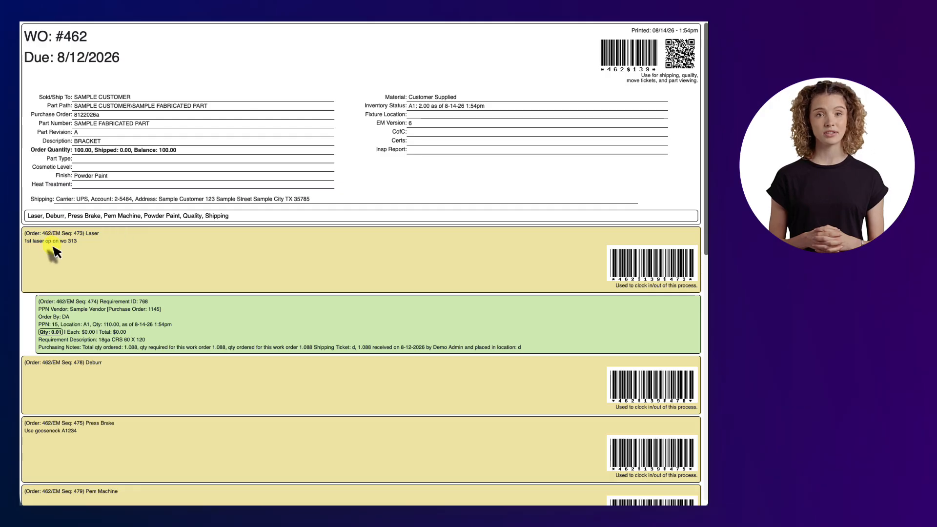
left_click(653, 266)
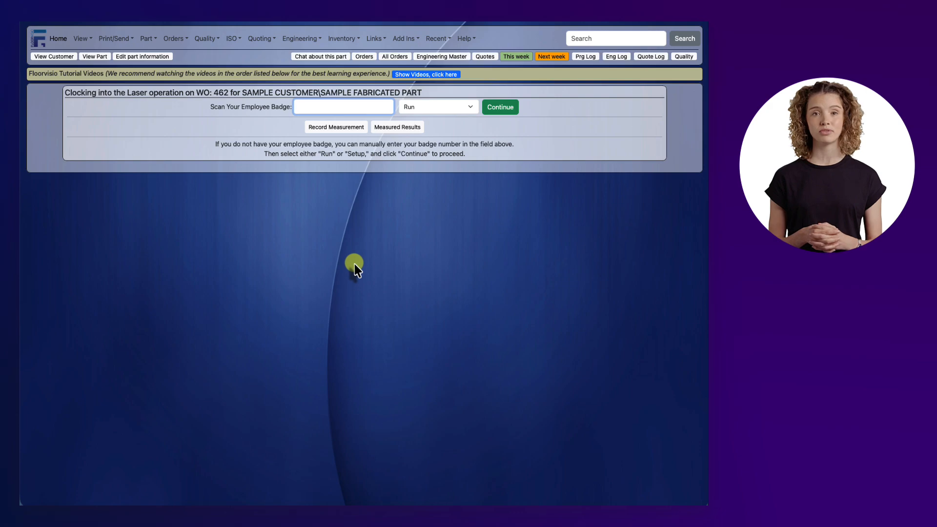
double_click(219, 92)
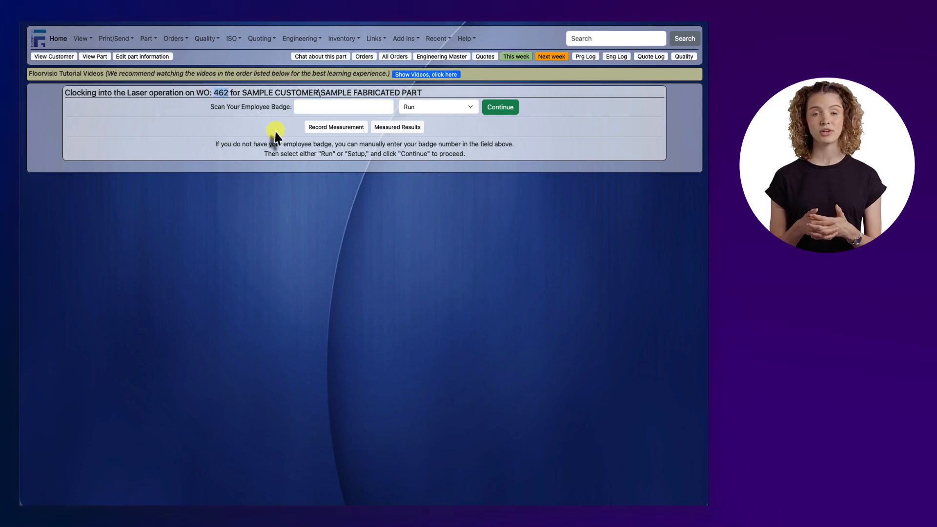
left_click(318, 128)
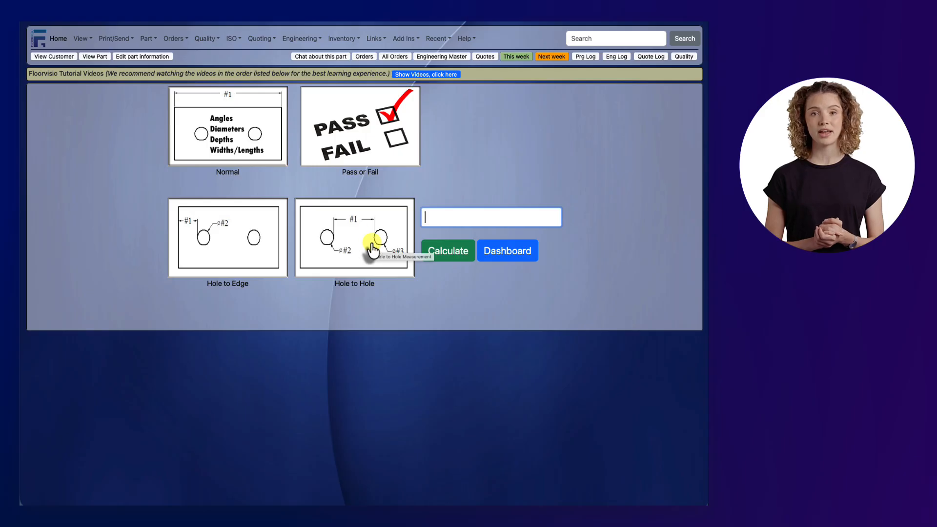
left_click(237, 141)
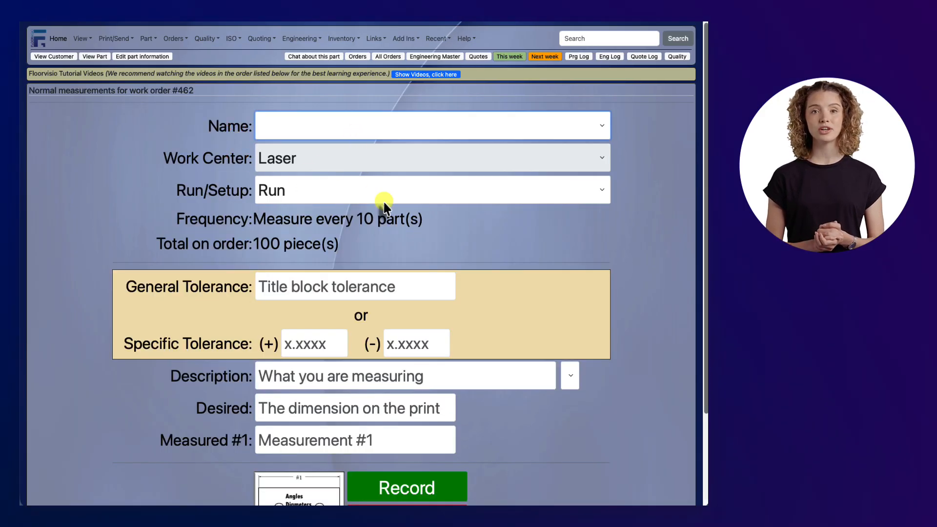
Select Demo Admin as the measuring employee and choose "Width of the part" as the measurement description
left_click(396, 128)
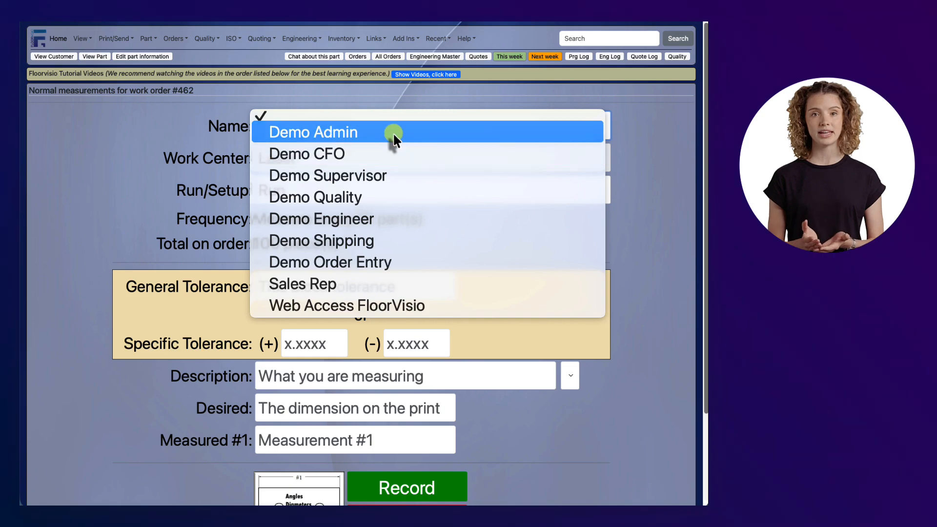
left_click(393, 132)
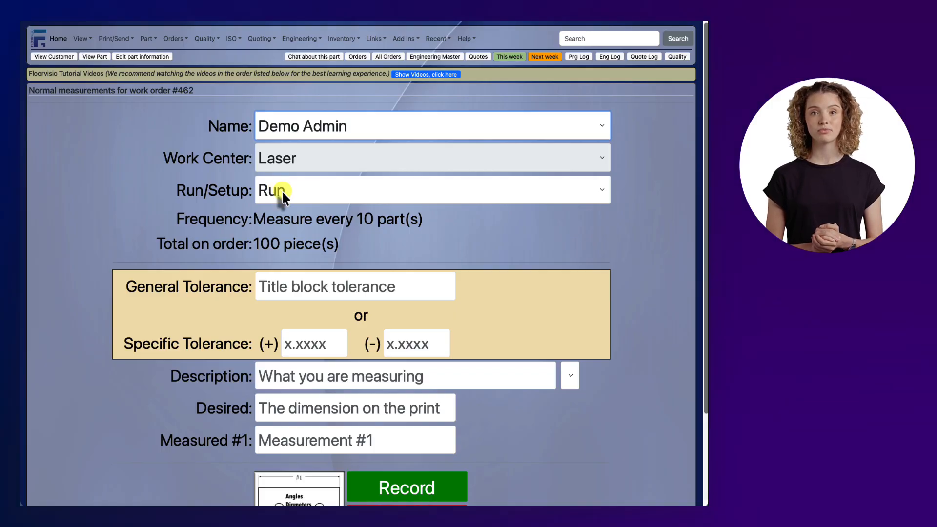
scroll(466, 233, "down", 3)
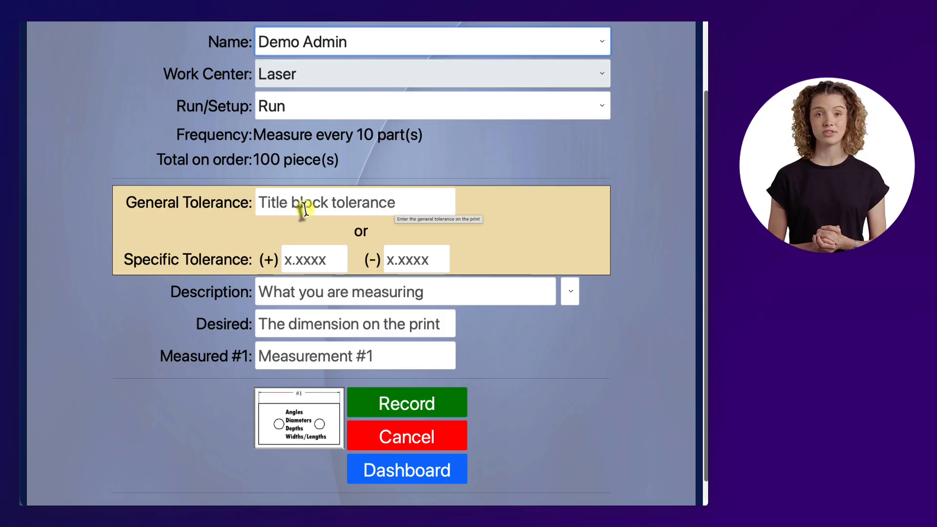
left_click(379, 287)
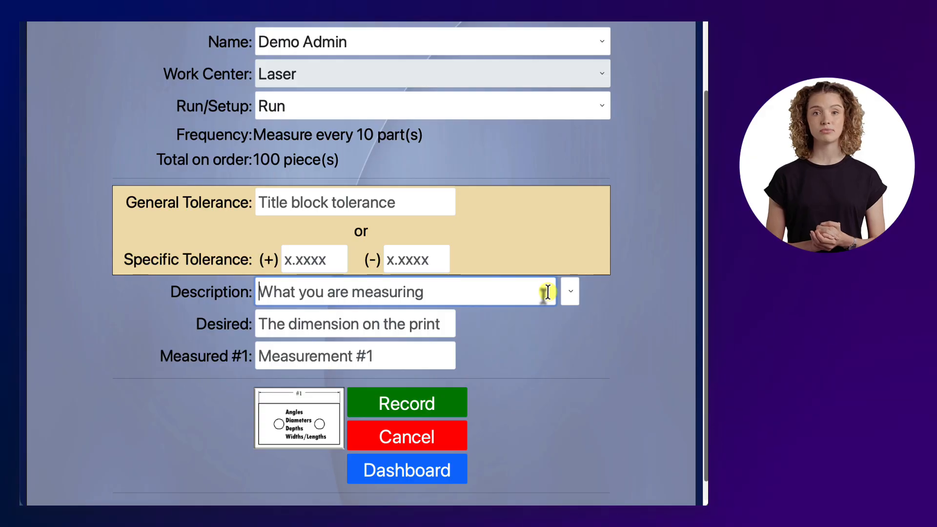
left_click(576, 291)
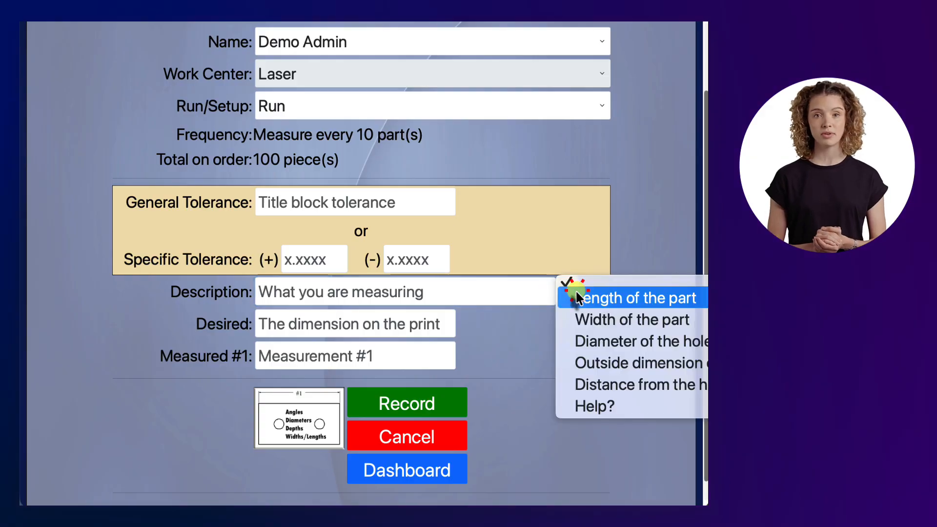
left_click(585, 318)
Enter 4 as the desired dimension and 4.125 as the first measurement
left_click(409, 326)
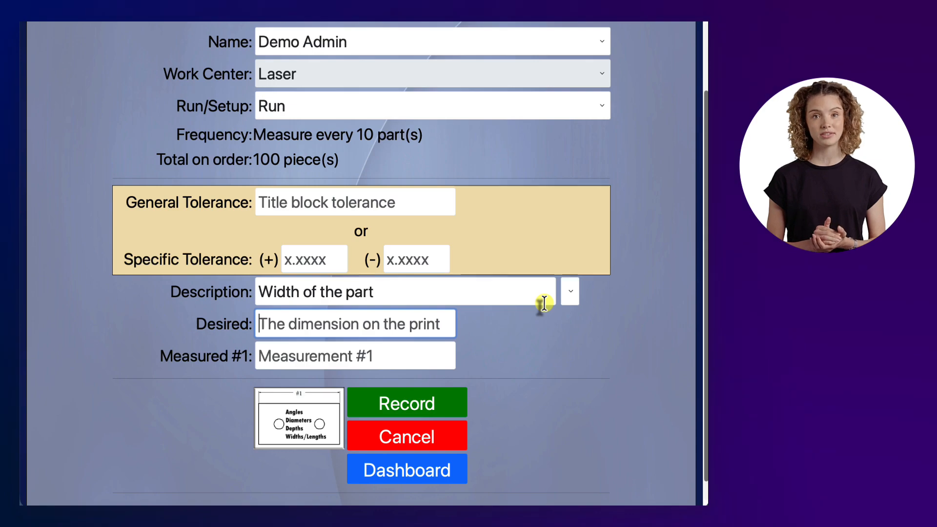
type("4")
key("Tab")
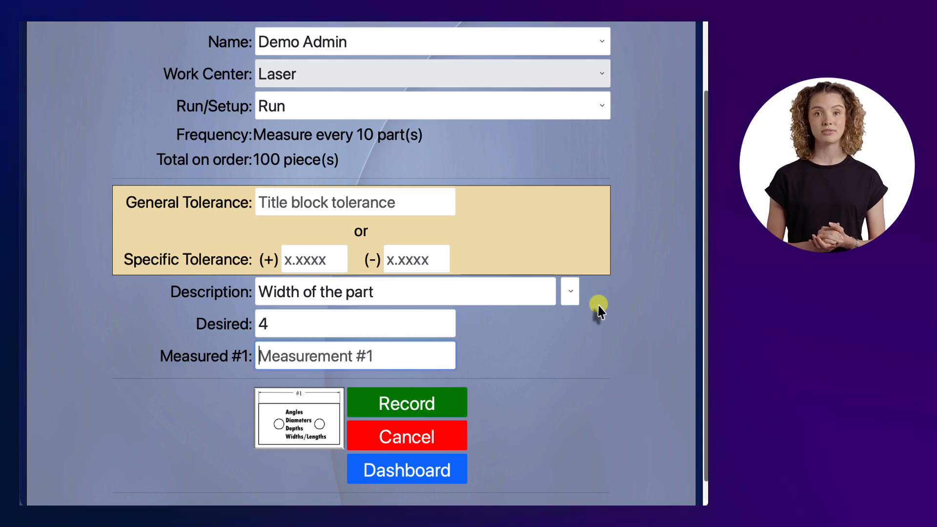
type("4.125")
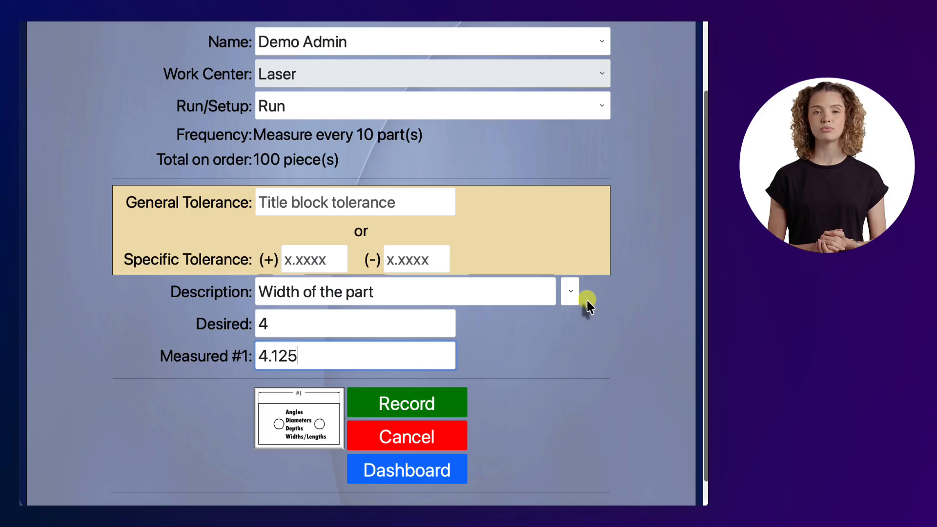
Set the general tolerance to .0625 and record the part width measurement
left_click(363, 204)
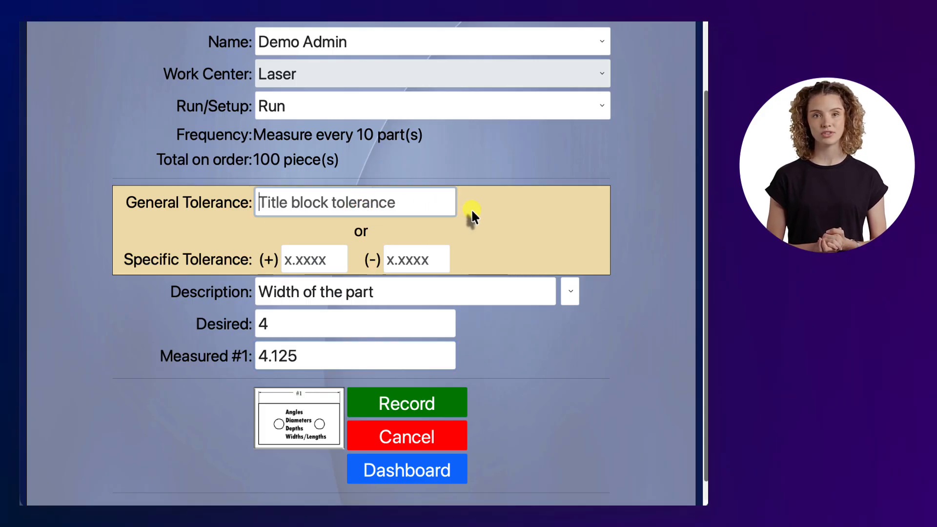
type(".0625")
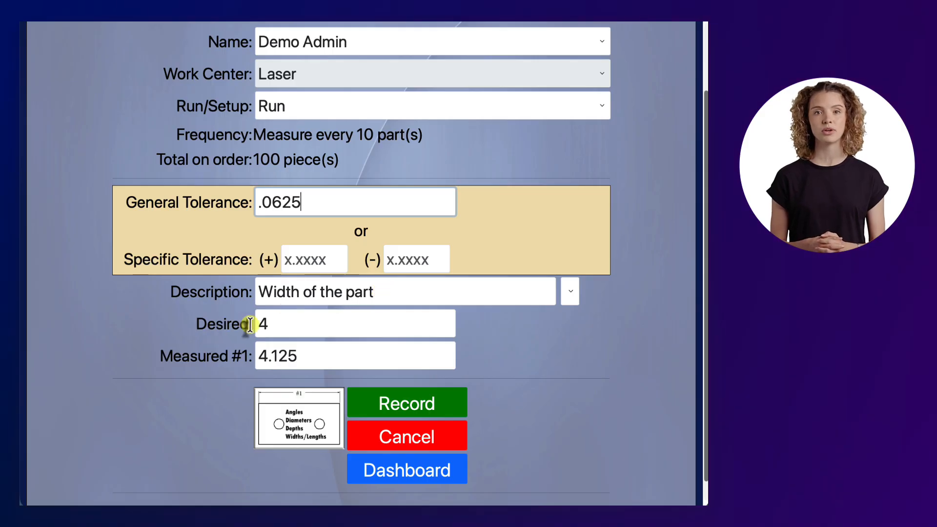
left_click(270, 325)
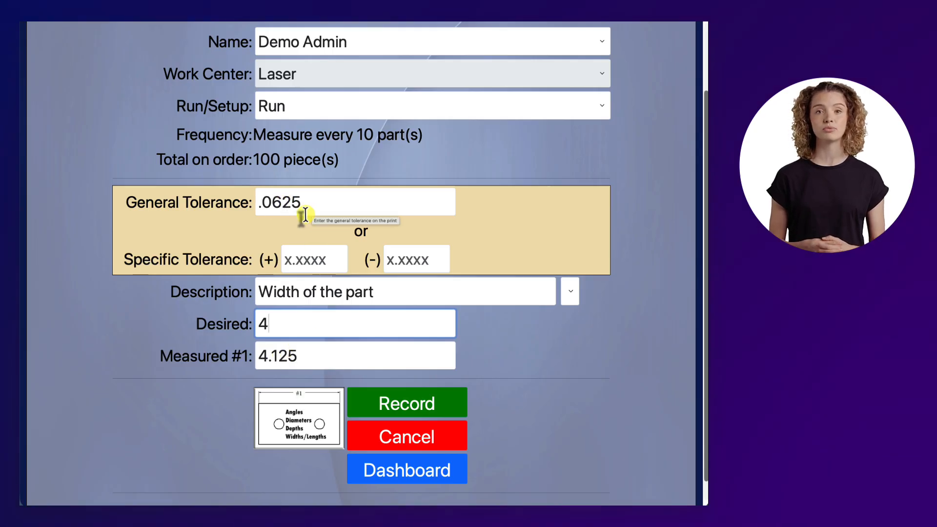
left_click(405, 403)
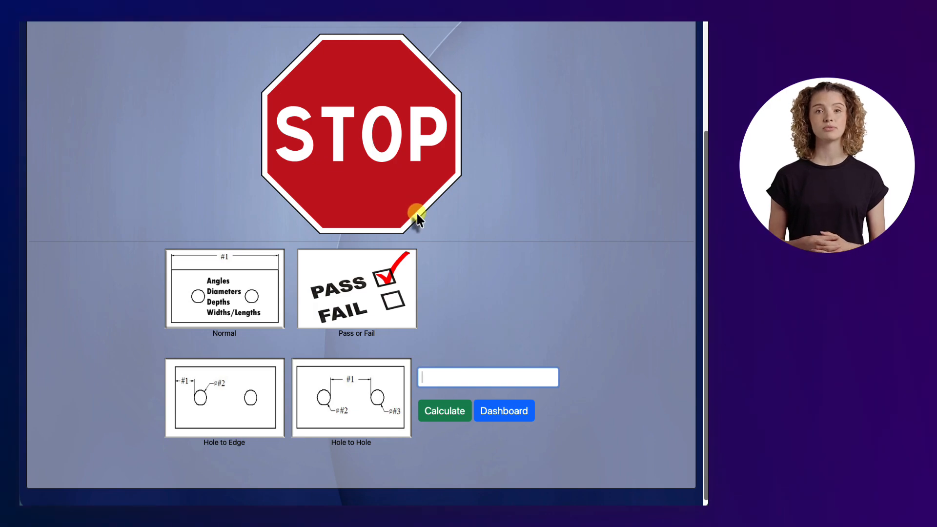
Start a re-measurement of the Normal type with Demo Admin as the measuring employee
scroll(462, 241, "up", 3)
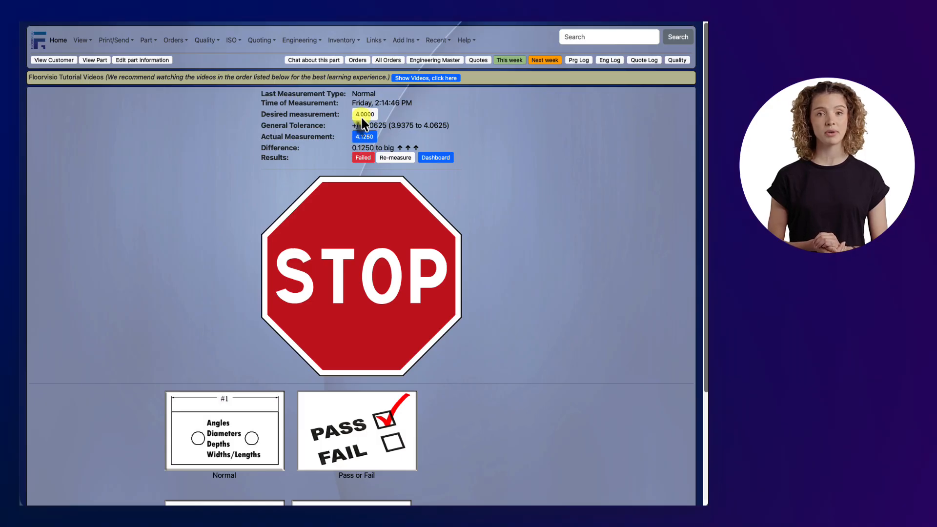
left_click(403, 157)
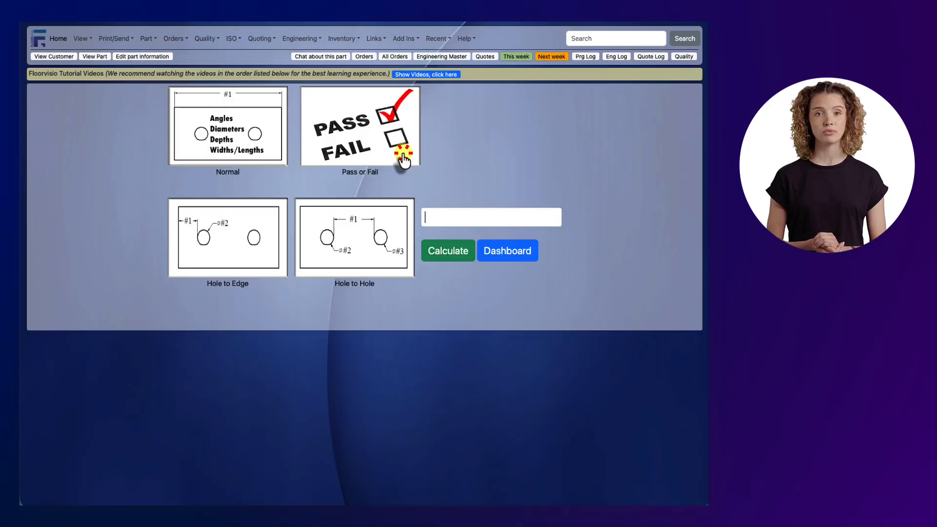
left_click(241, 125)
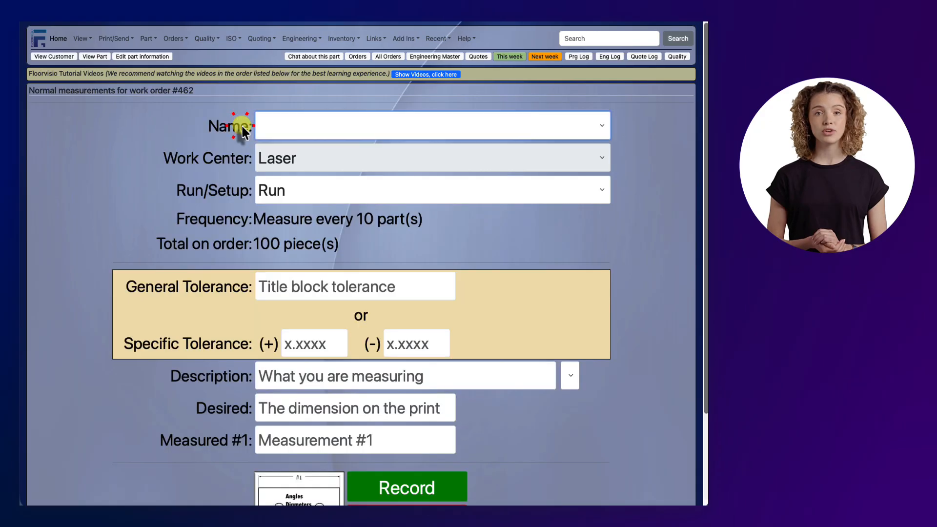
left_click(282, 128)
left_click(285, 129)
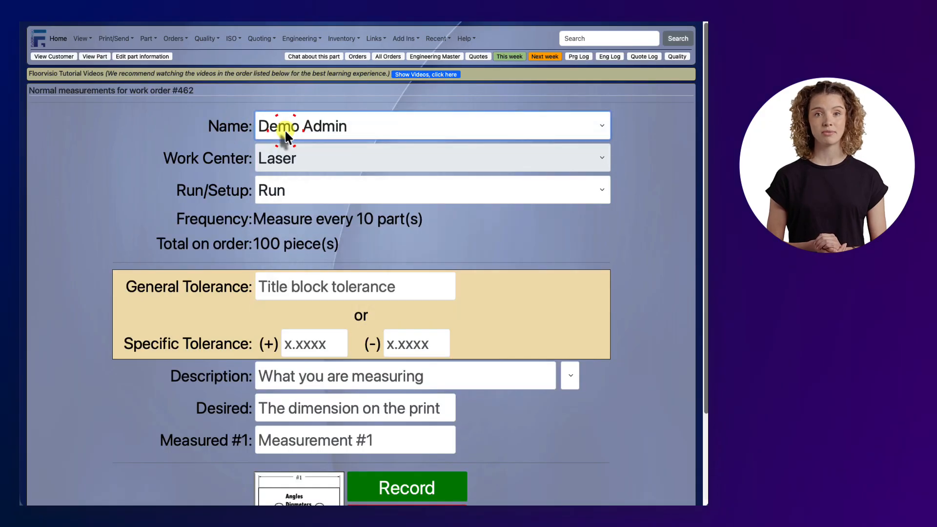
Set the general tolerance to .0625 and the description to "Width of the part" for the re-measurement
left_click(317, 276)
type(".02")
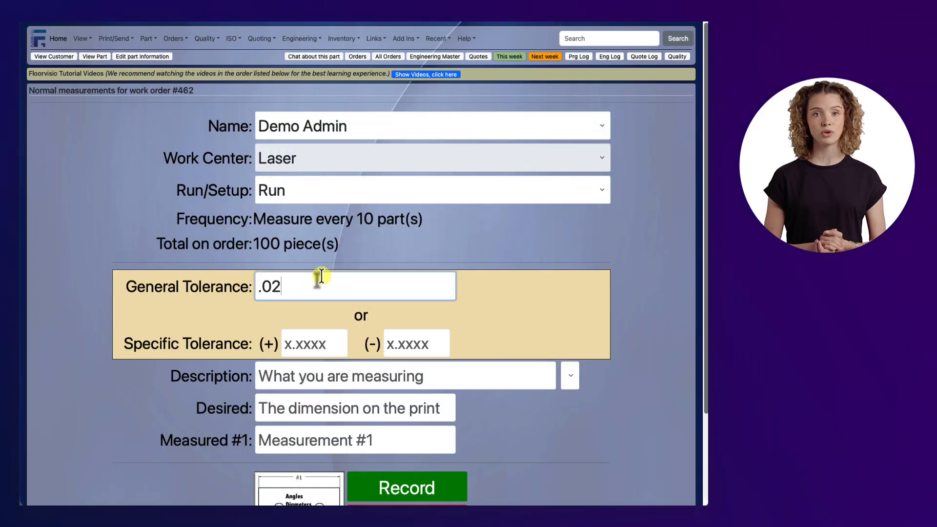
key("BackSpace")
type("625")
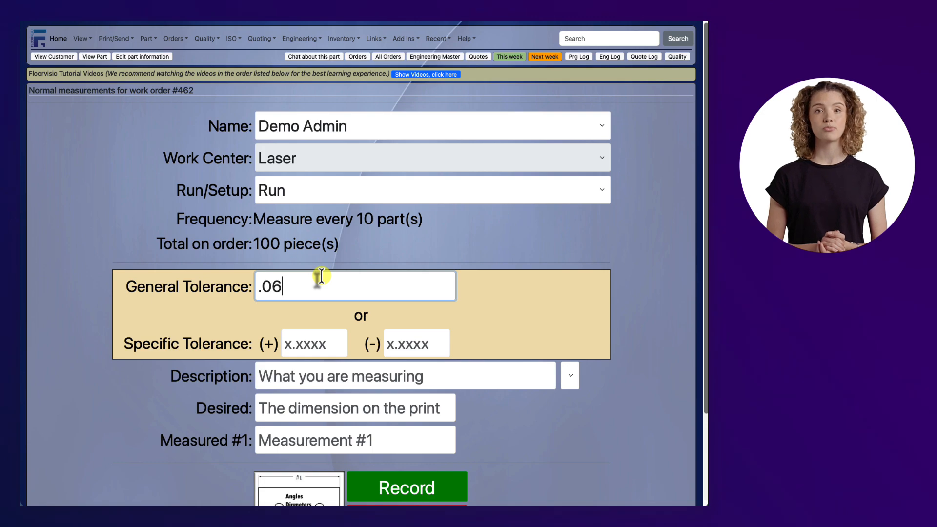
left_click(292, 379)
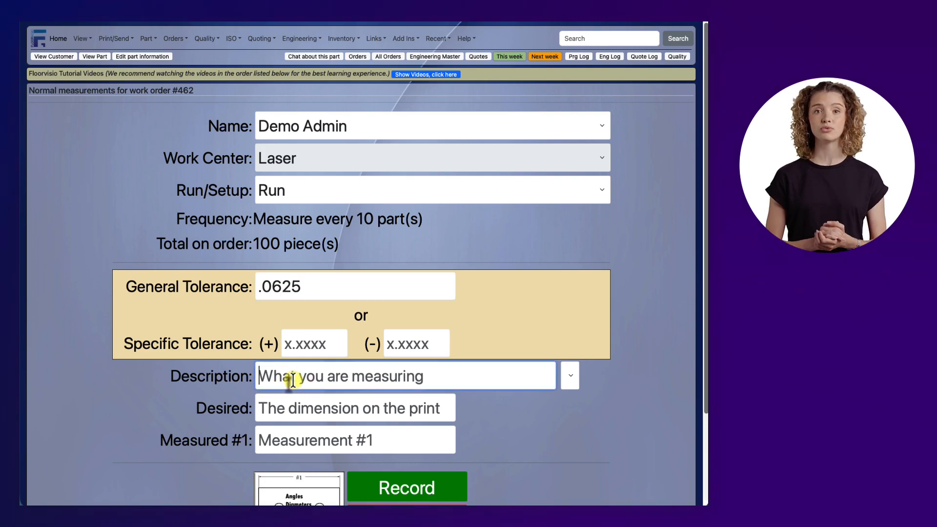
type("W")
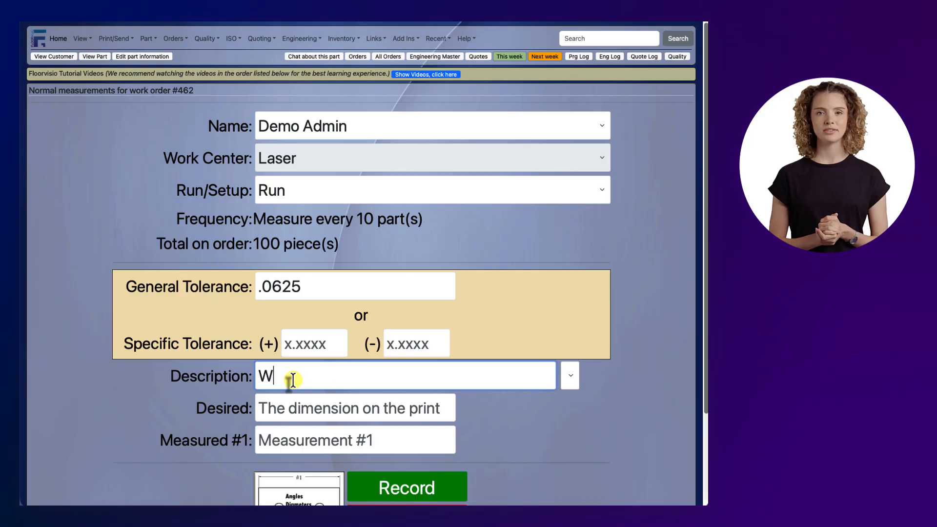
type("idth of the p")
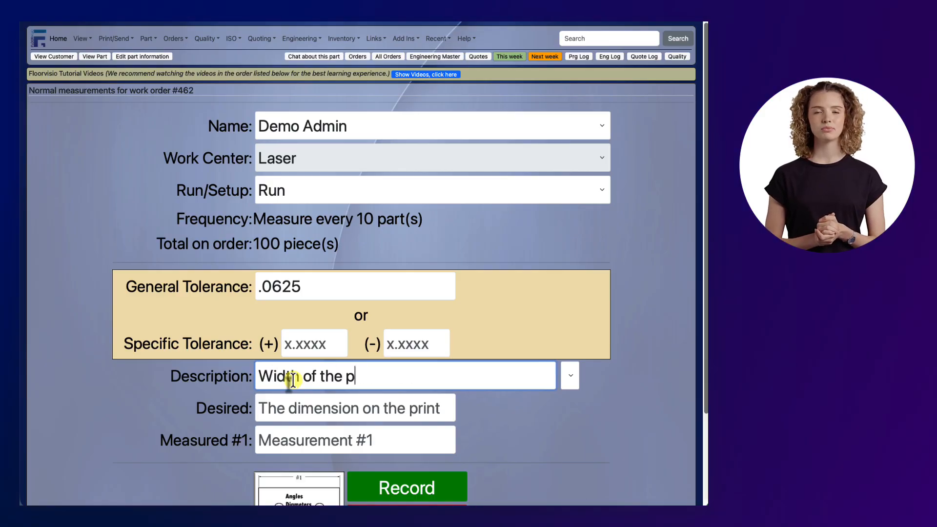
type("art")
Enter 4 as the desired dimension and 4.032 as the measured value, and record the re-measurement
left_click(280, 419)
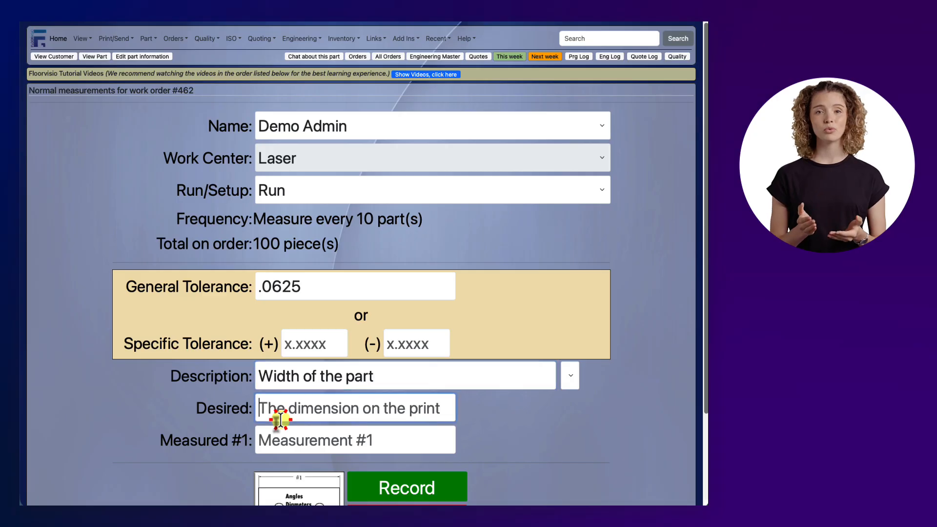
type("4")
left_click(295, 430)
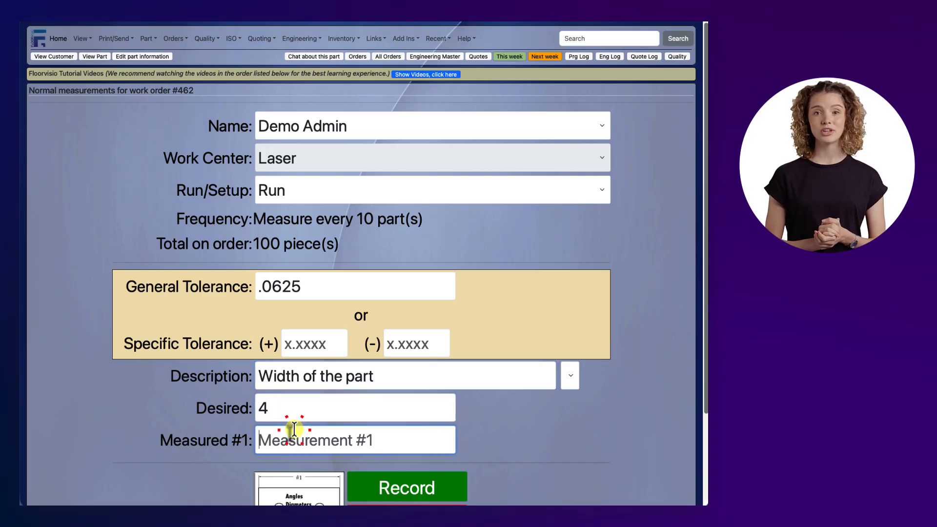
type("4.03")
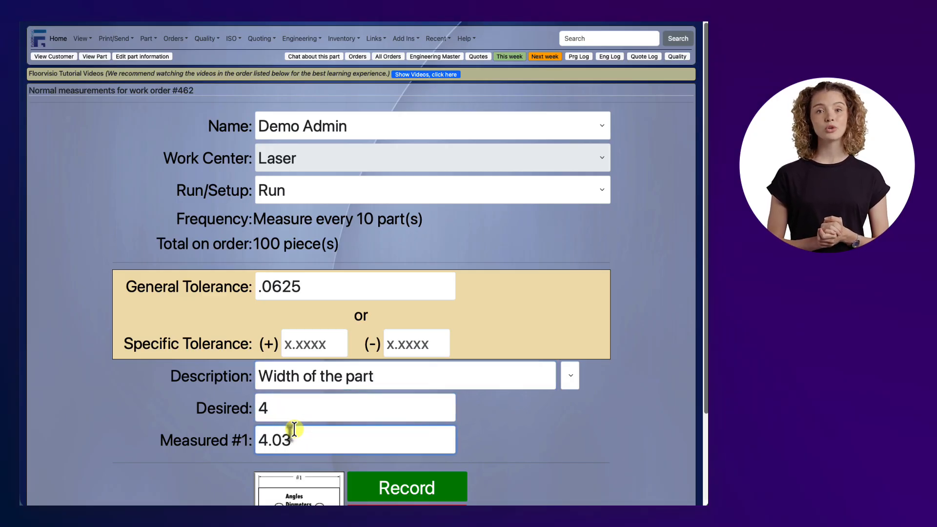
type("2")
scroll(302, 400, "down", 1)
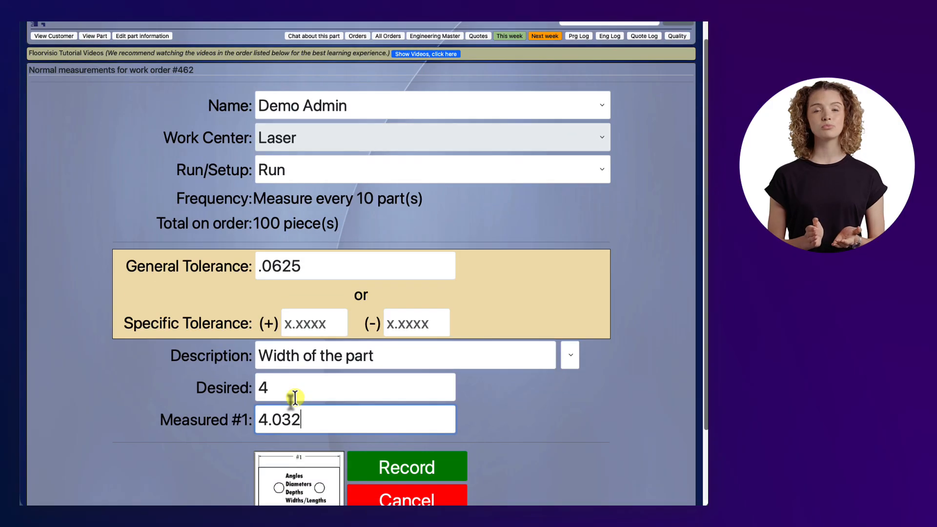
left_click(431, 468)
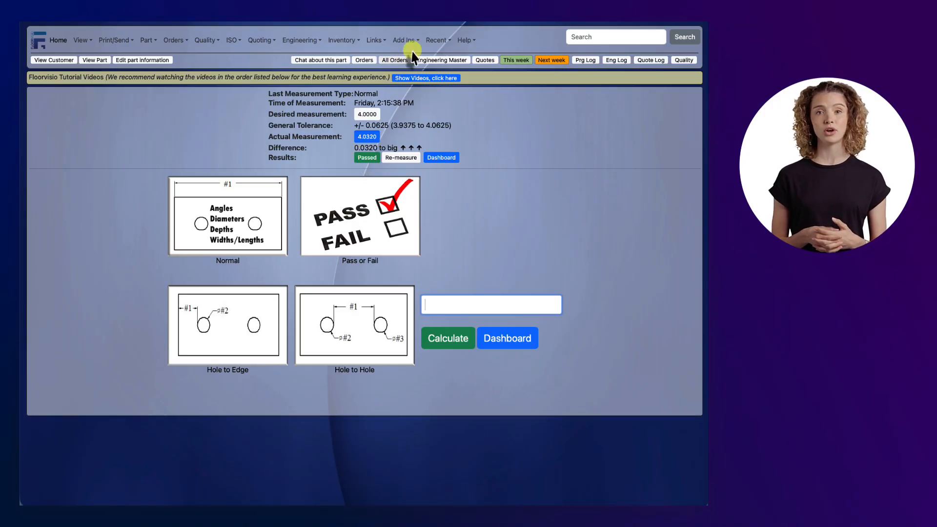
Return to the recent sample fabricated bracket part and view the recorded measurements of its order due 8/12/2026
left_click(433, 41)
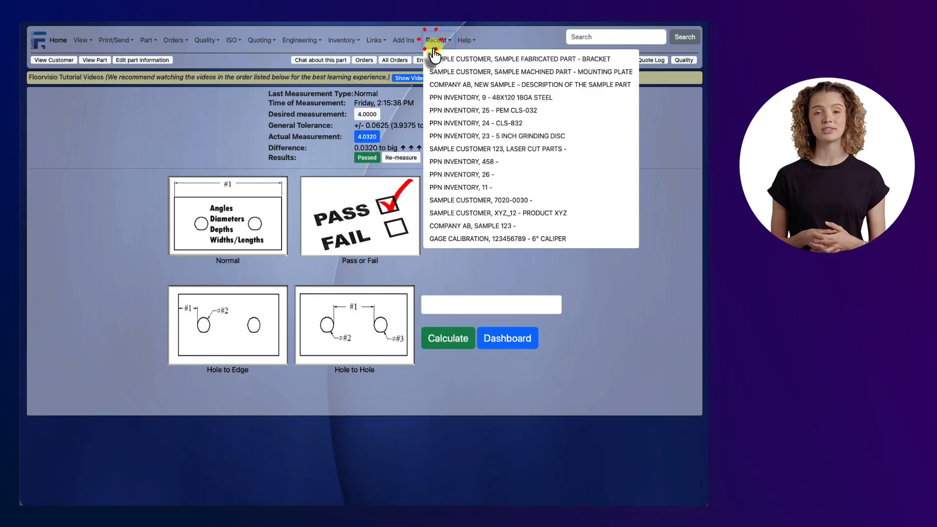
left_click(472, 59)
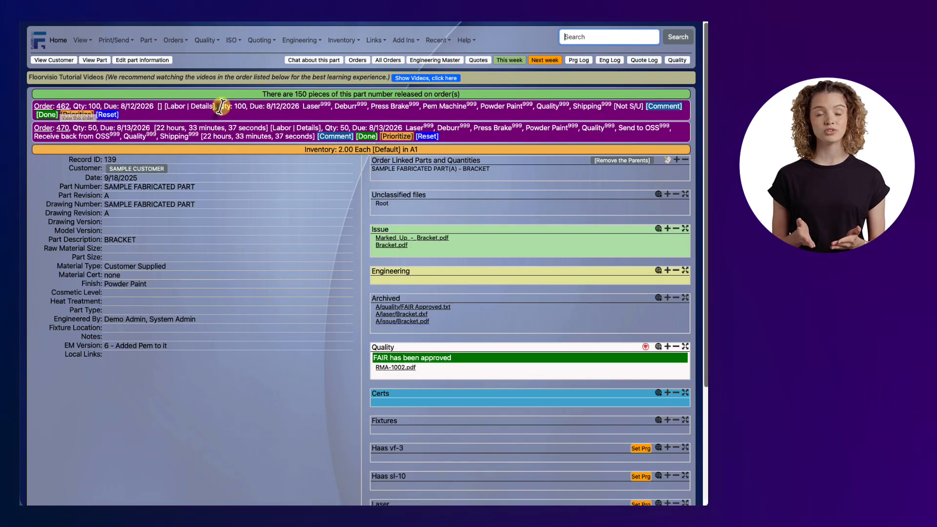
left_click(356, 63)
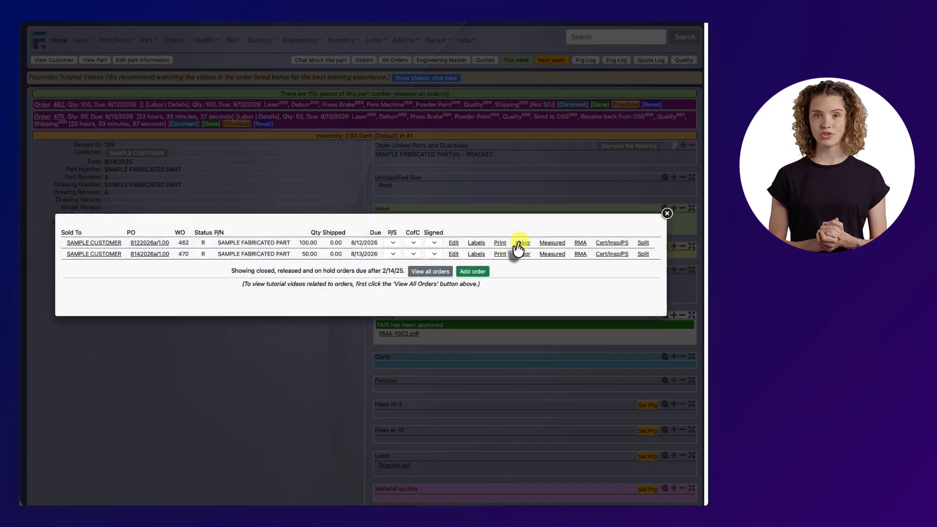
left_click(552, 243)
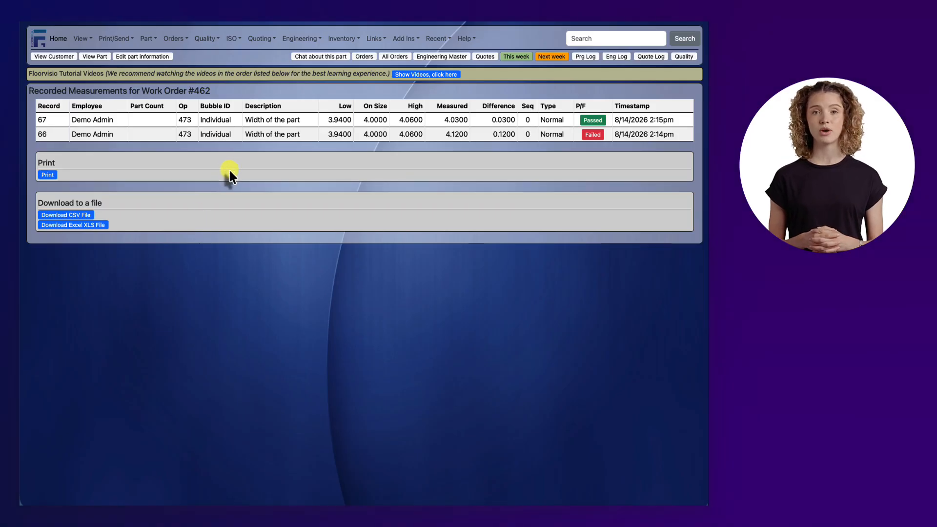
Return to the sample fabricated bracket part and open its Marked_Up_-_Bracket.pdf issue drawing
left_click(97, 57)
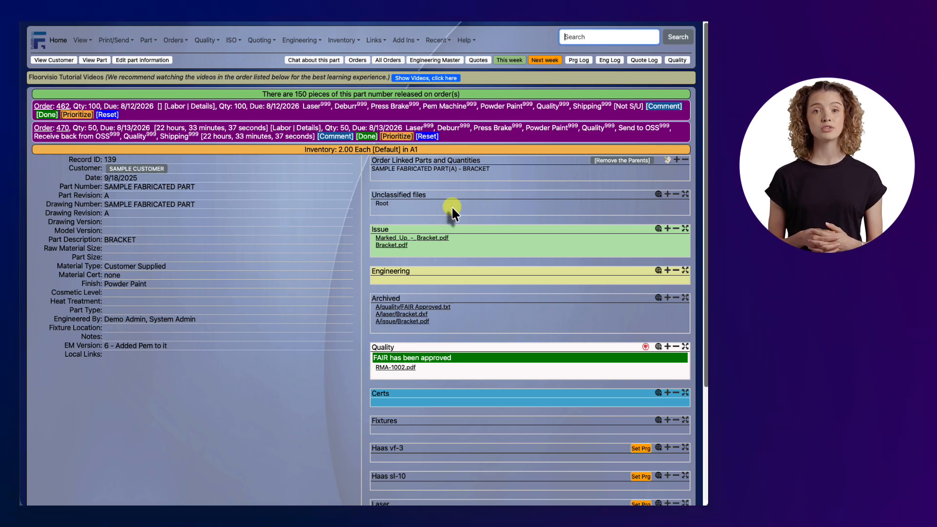
left_click(439, 238)
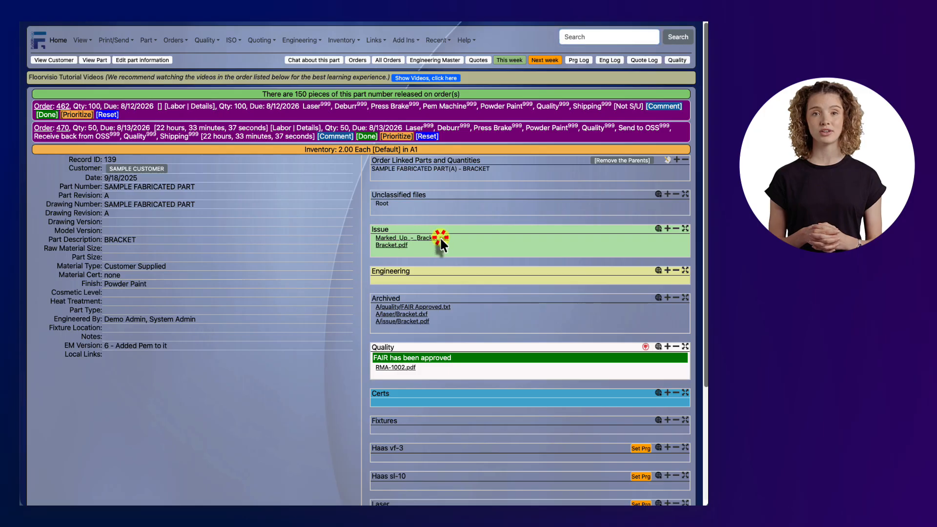
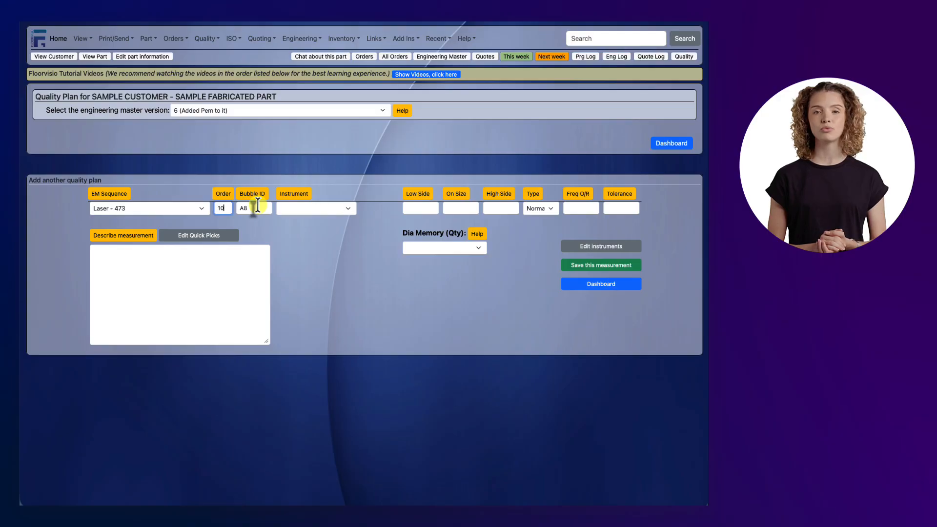
Set the new Laser measurement's bubble ID to A1 and its instrument to 6 Inch Caliper, and check the editable instrument list without changing it
left_click(257, 206)
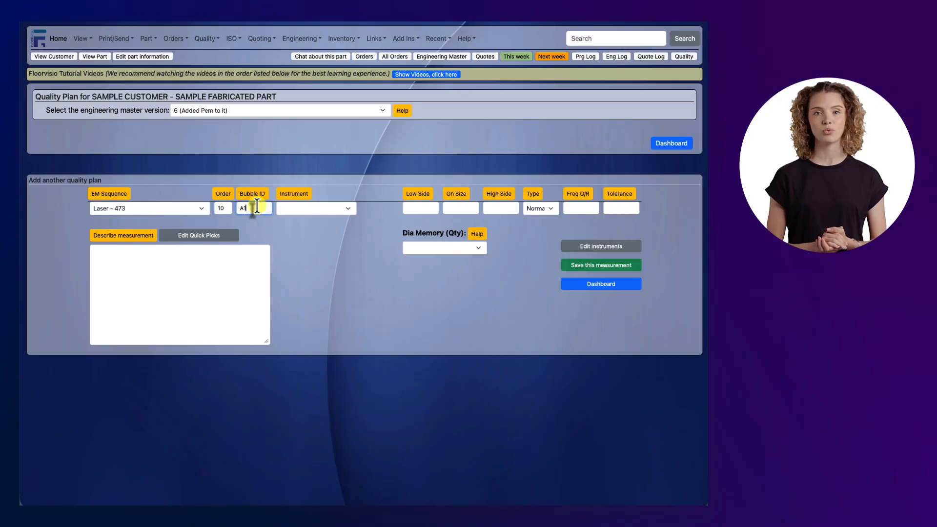
left_click(309, 209)
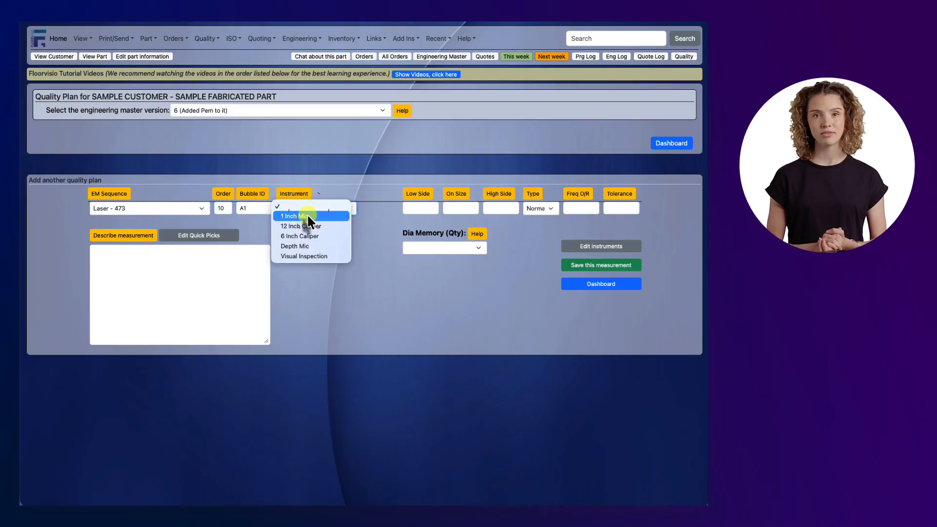
left_click(310, 236)
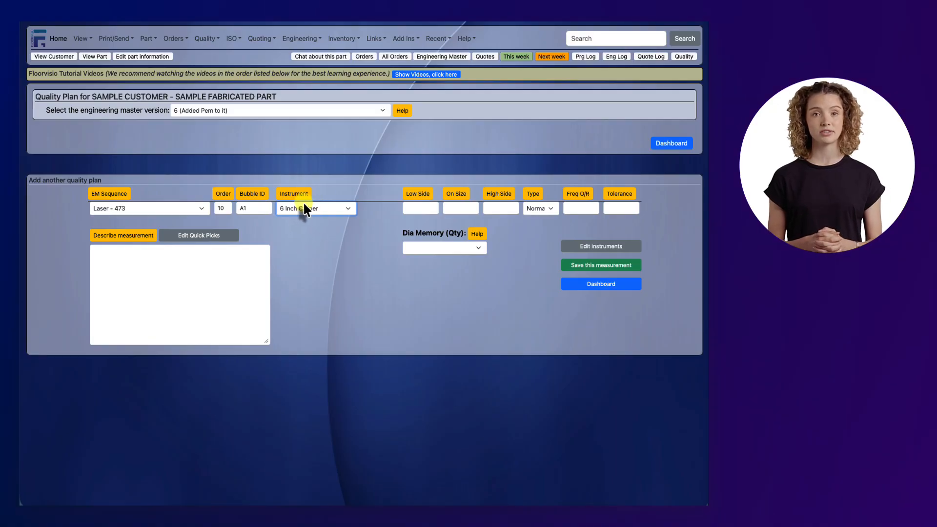
left_click(572, 247)
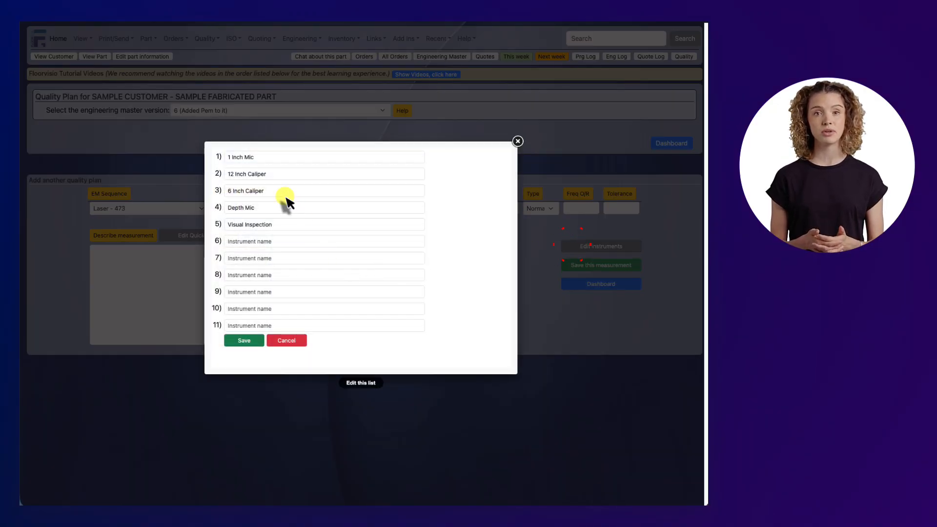
left_click(285, 340)
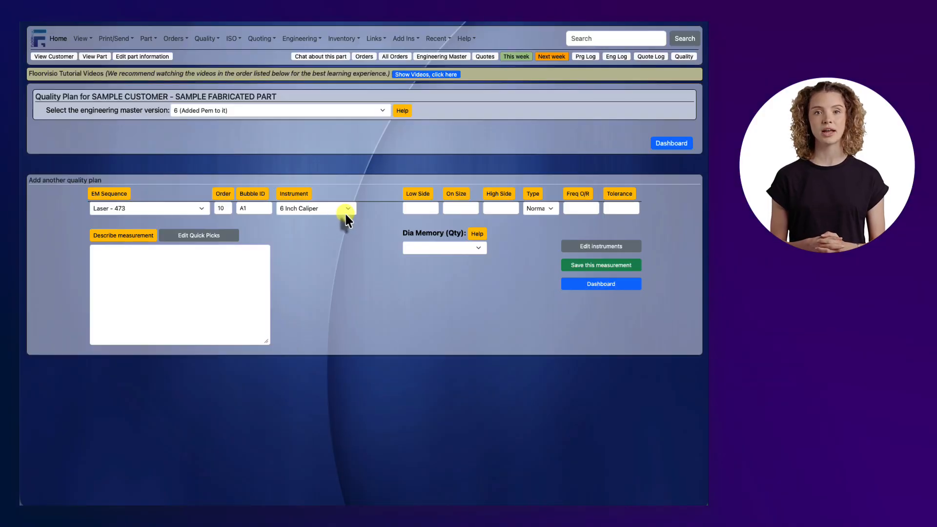
Enter the A1 limits as .646-.03 for the low side, .646 for on size and .646+.03 for the high side
left_click(409, 206)
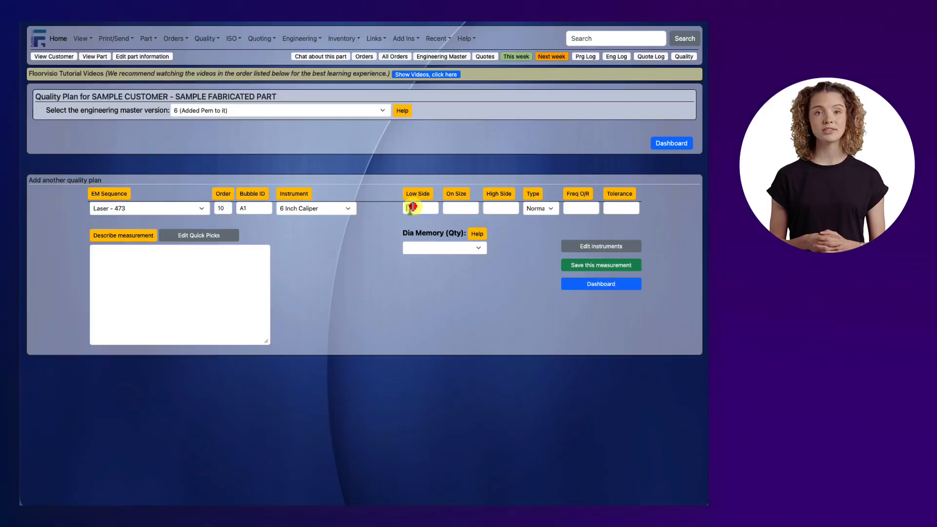
left_click(612, 208)
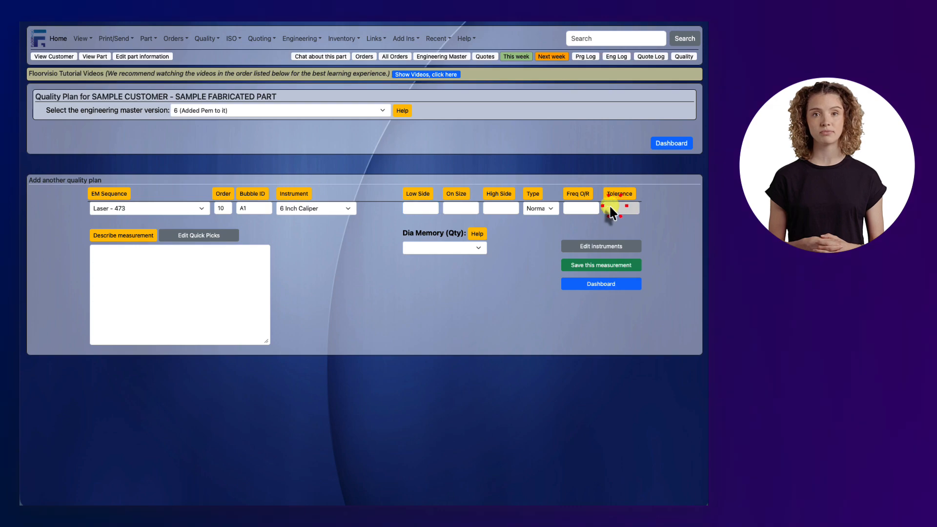
left_click(468, 210)
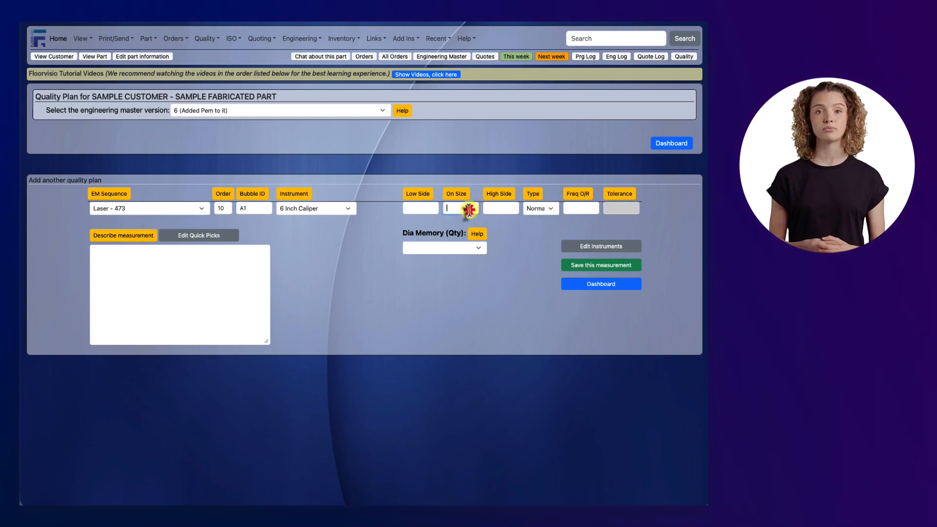
left_click(435, 209)
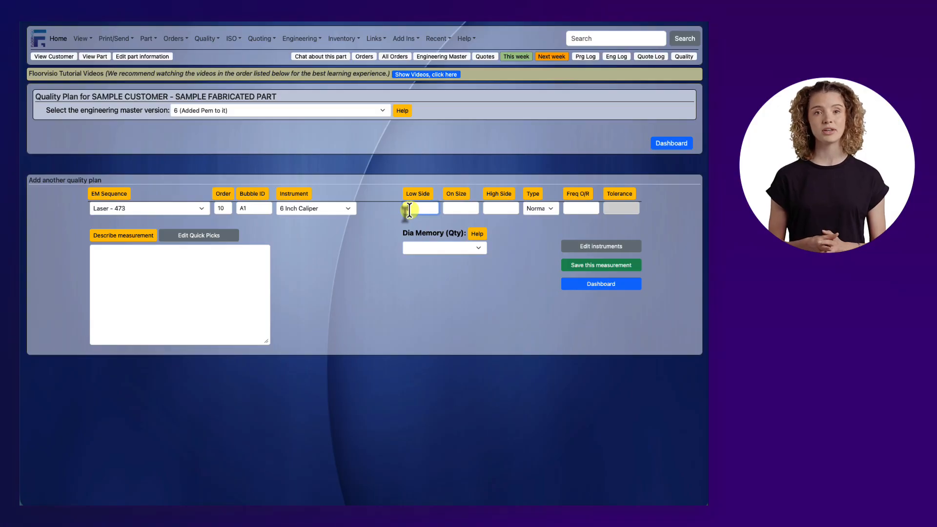
type(".03")
key("Tab")
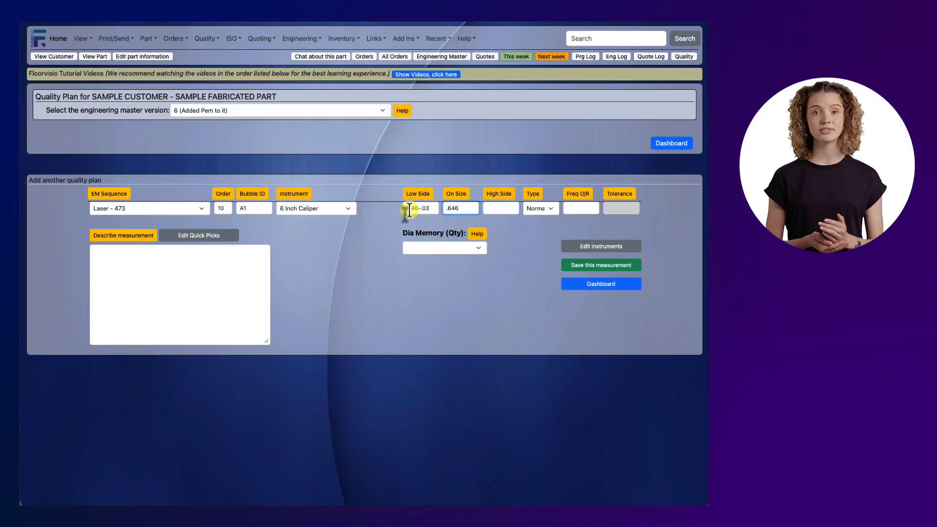
key("Tab")
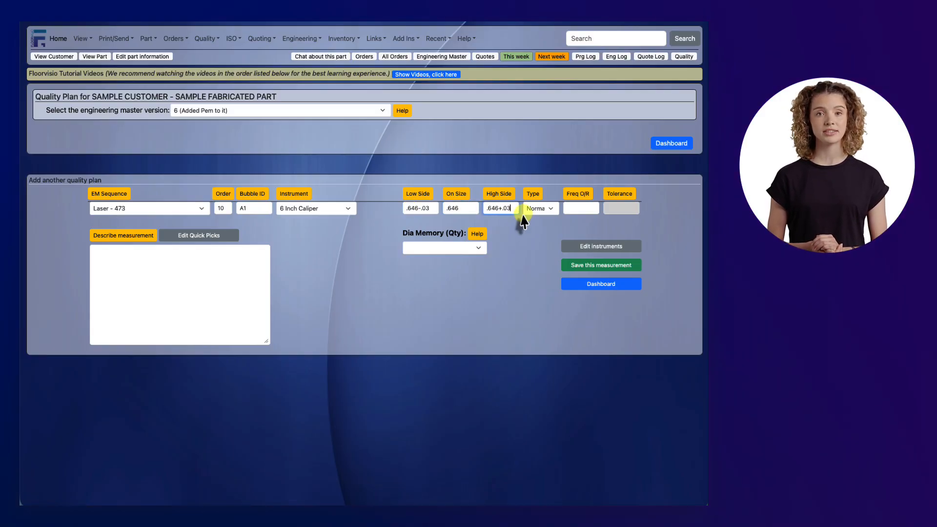
Keep the Normal type, describe the measurement as "Measure the formed length on the outside", and save it
left_click(550, 209)
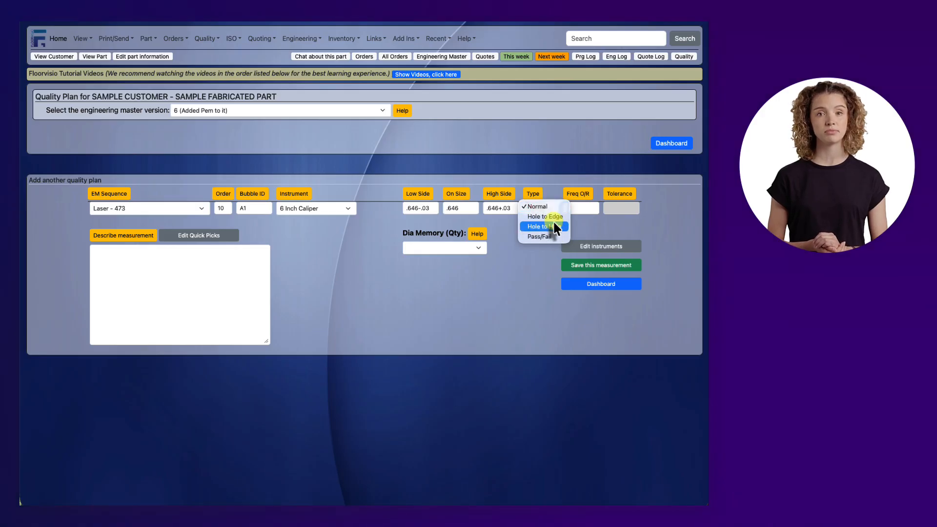
left_click(552, 209)
left_click(210, 272)
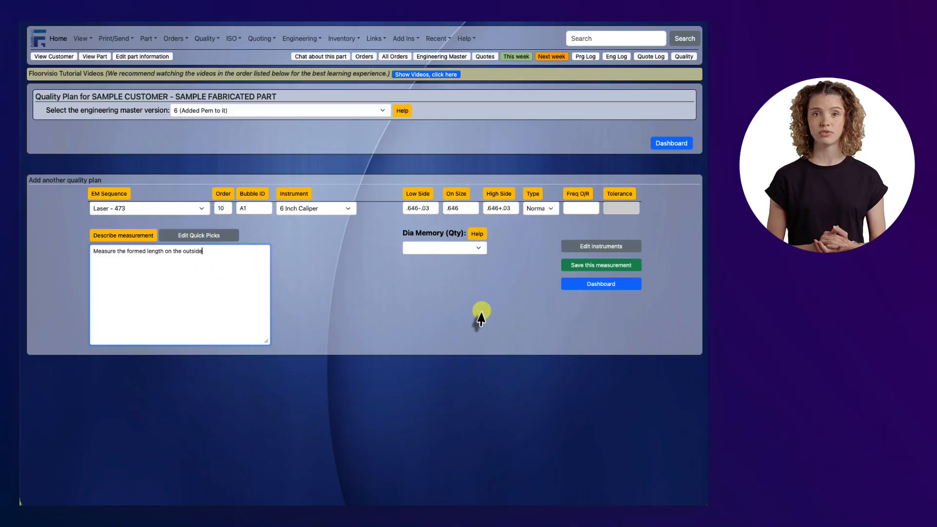
left_click(561, 265)
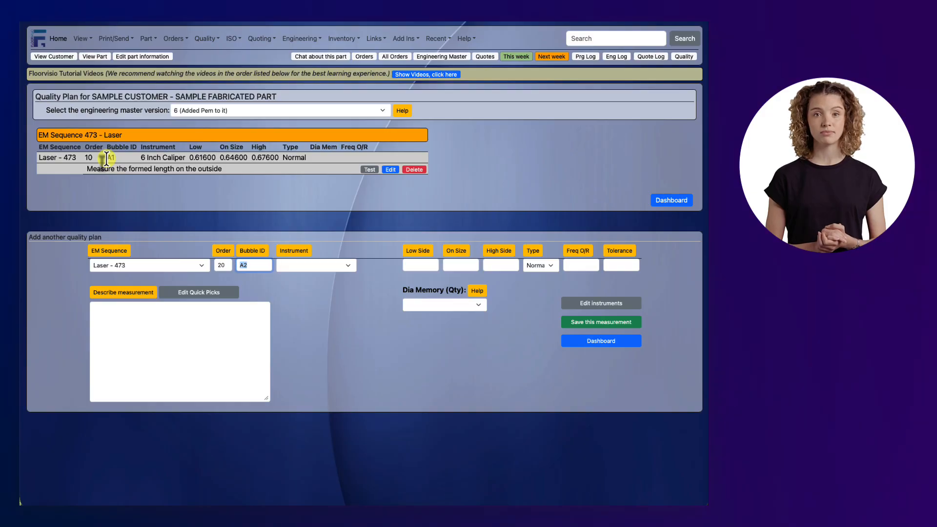
Check the on-size, low and high values and the instrument of the saved A1 measurement
left_click(224, 157)
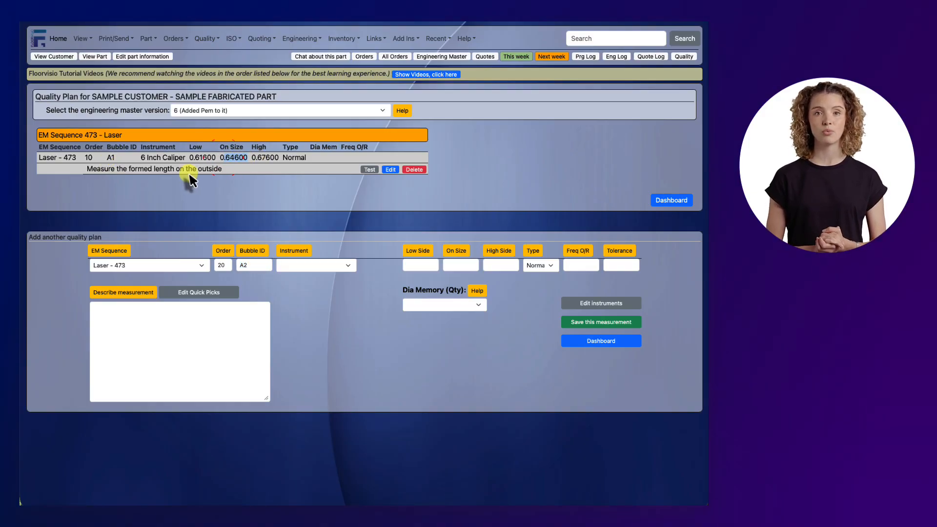
double_click(205, 157)
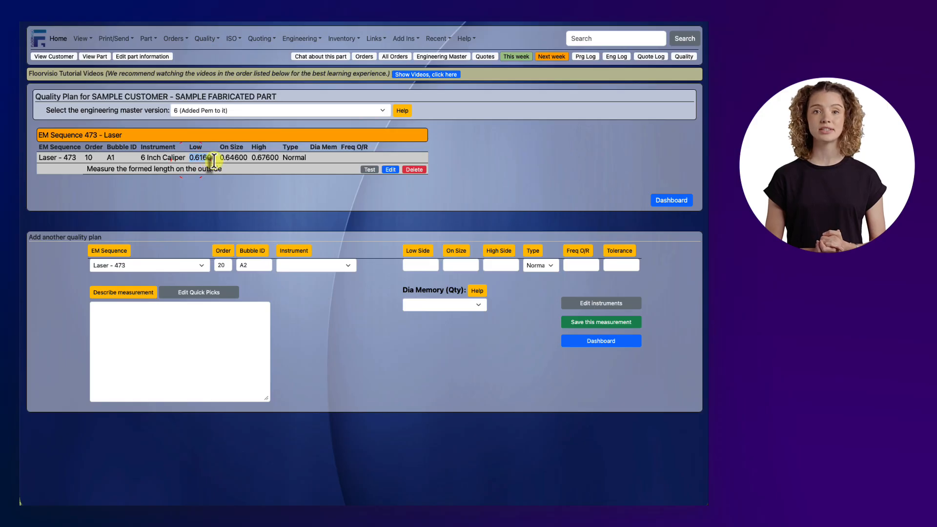
double_click(255, 157)
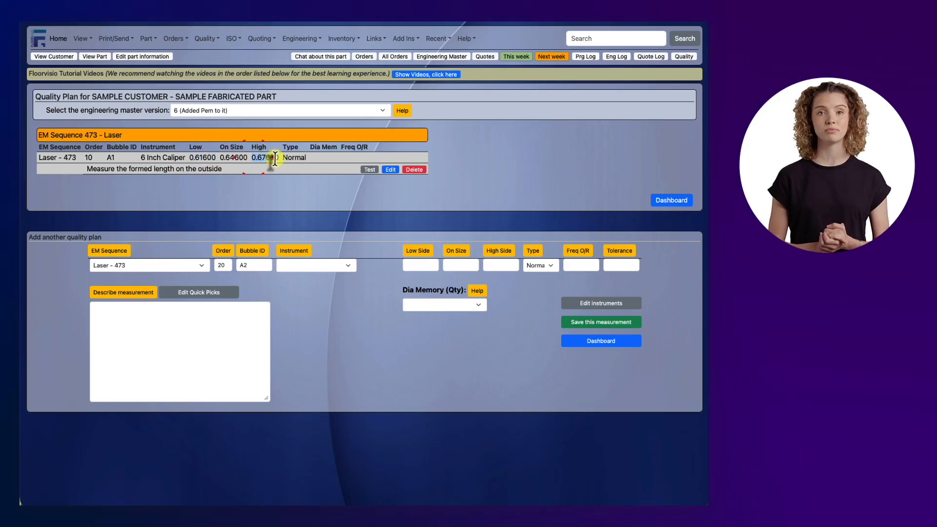
left_click_drag(141, 157, 185, 160)
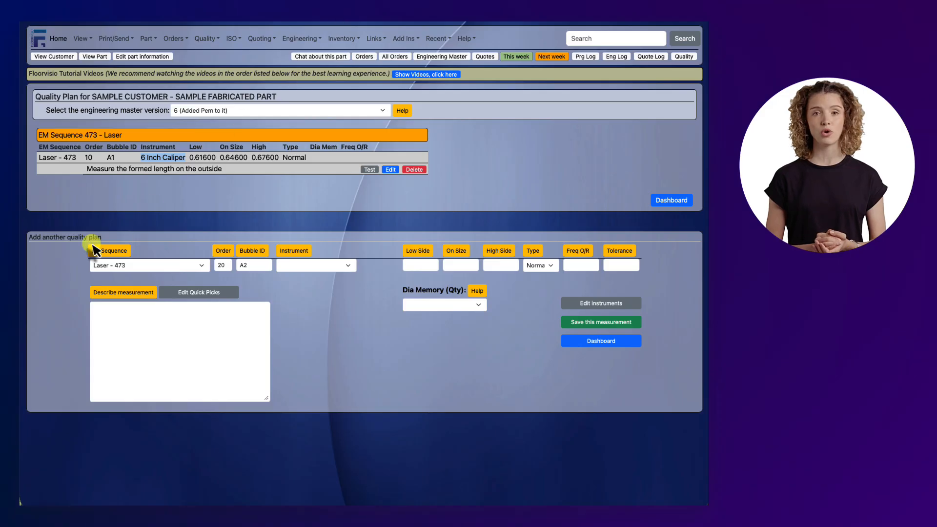
For measurement A2, keep the Laser - 473 sequence, choose the 6 Inch Caliper and set the tolerance to .03
left_click(102, 265)
left_click(105, 265)
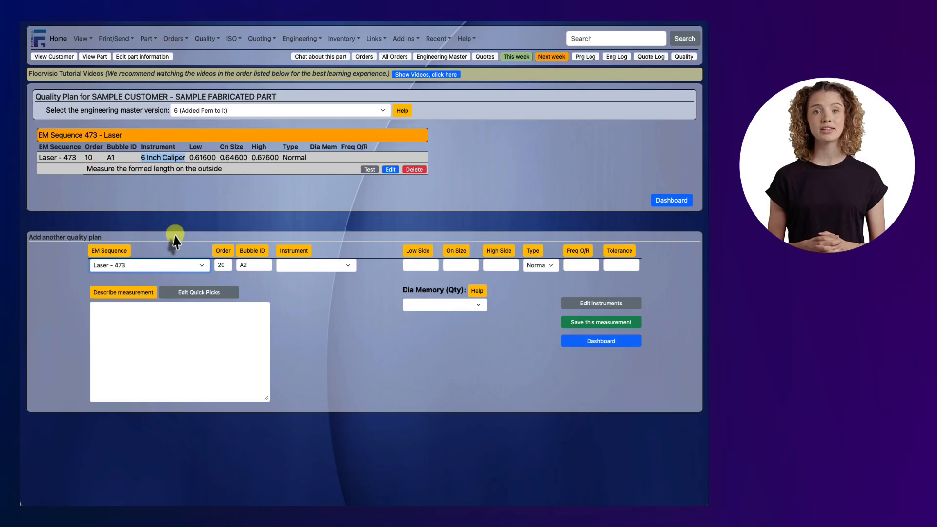
left_click(293, 265)
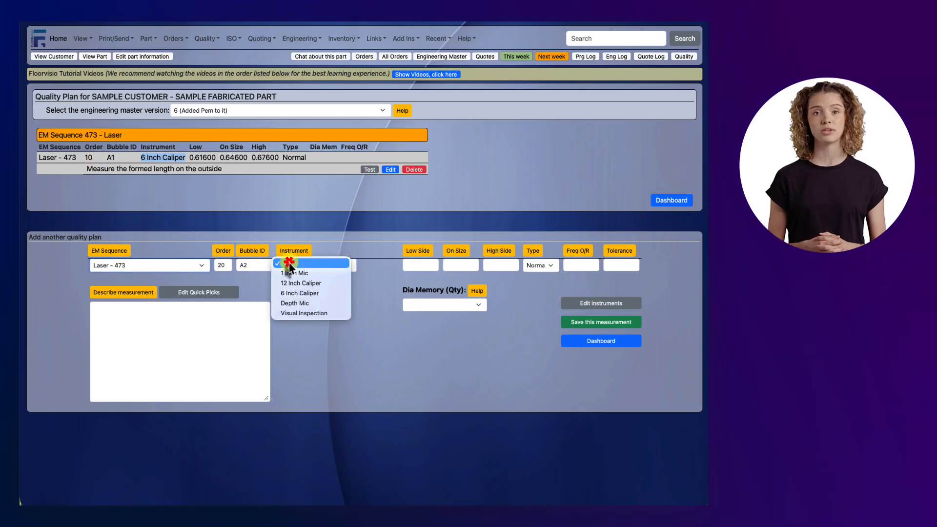
left_click(298, 293)
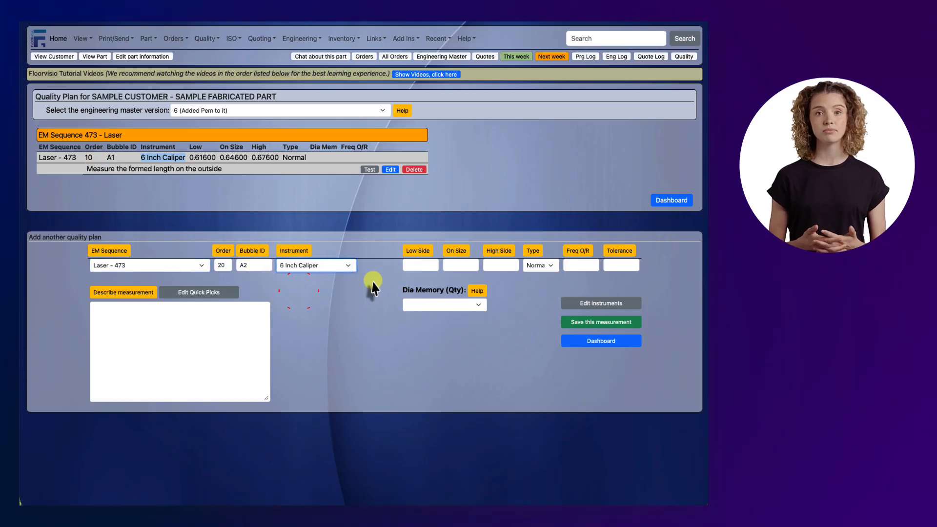
left_click(634, 264)
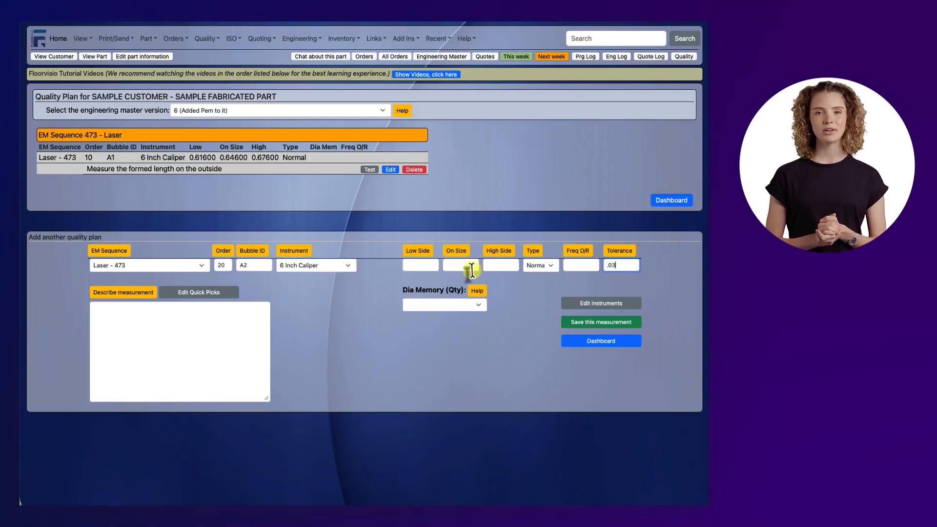
Set the A2 on size to .423, describe it as "Measure the flange length", and save the measurement
left_click(413, 264)
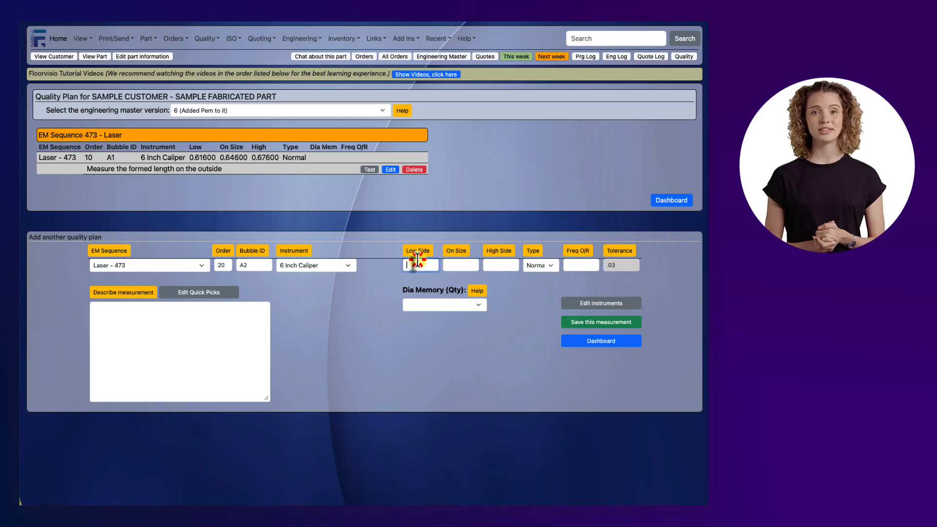
left_click(465, 264)
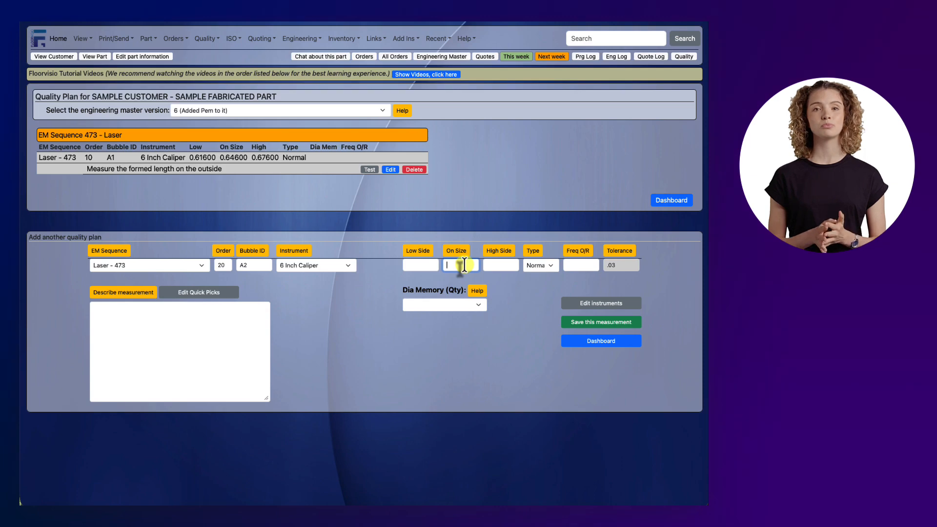
type(".426")
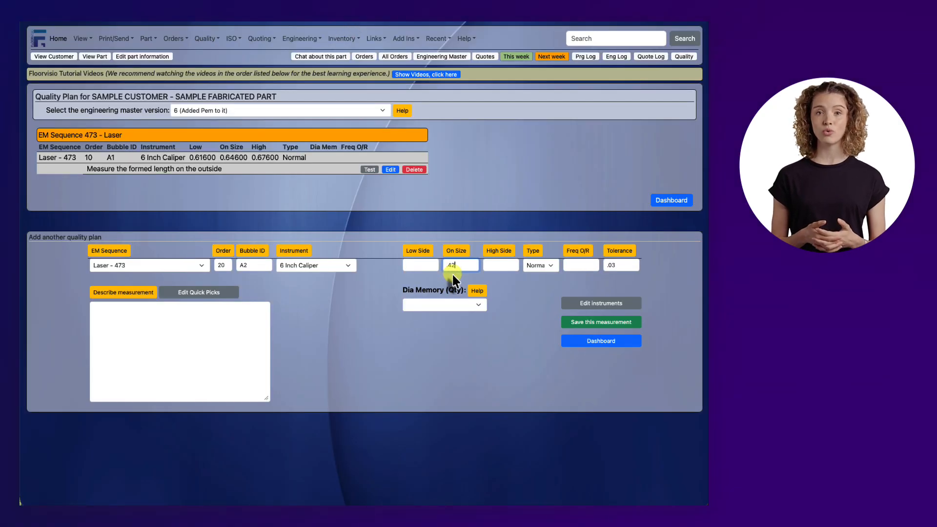
key("BackSpace")
type("3")
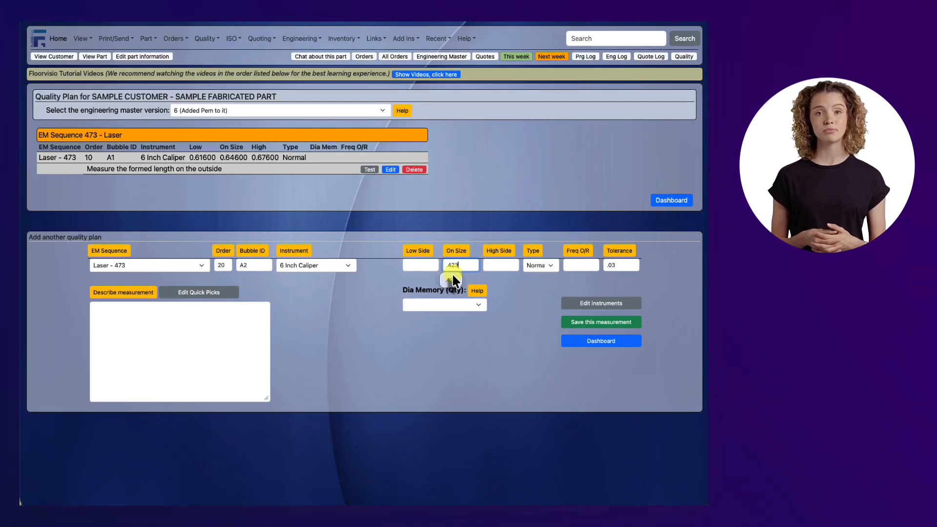
left_click(402, 276)
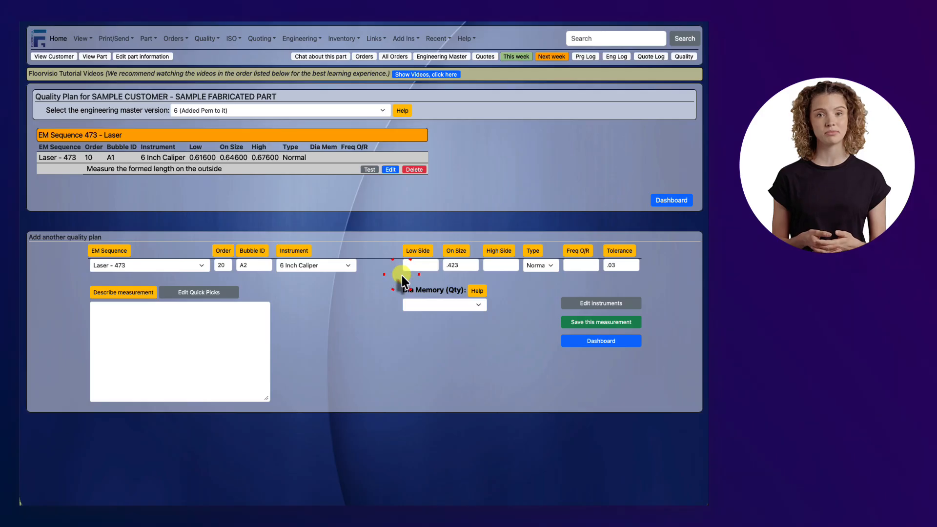
left_click(264, 329)
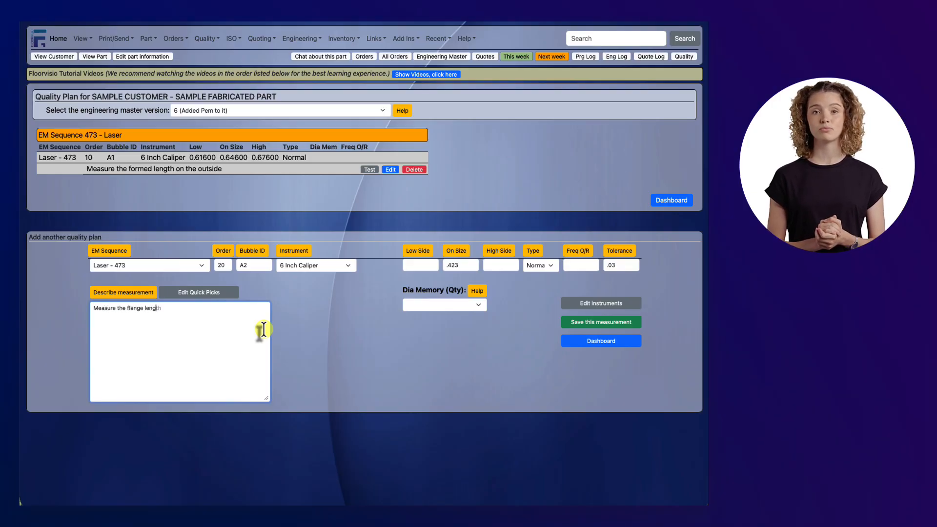
left_click(580, 322)
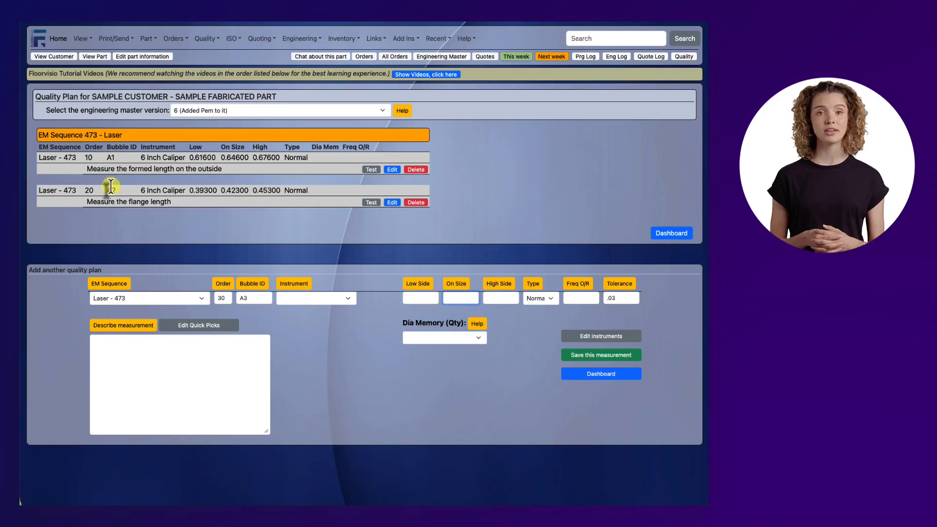
Check bubble A1 on the marked-up drawing, reassign measurement A1 to the Press Brake - 475 sequence, and update it
left_click(465, 22)
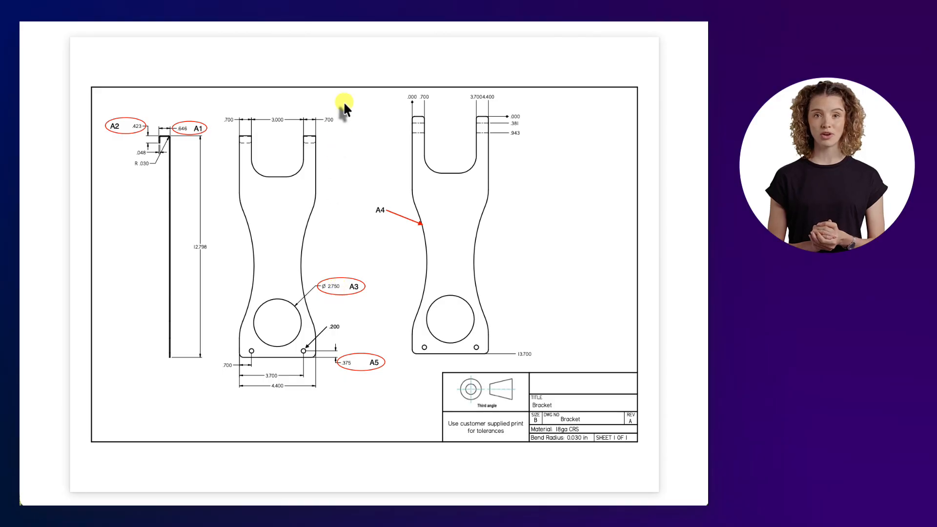
left_click(367, 15)
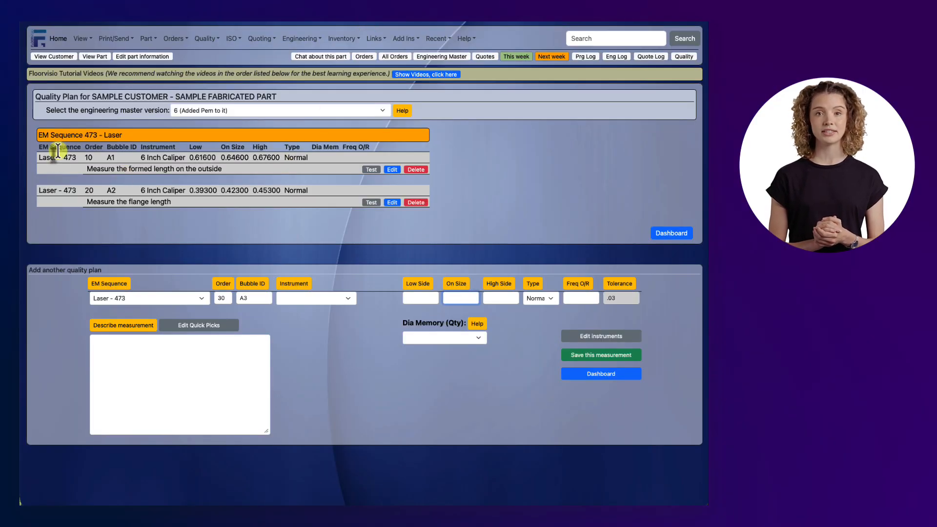
left_click(392, 169)
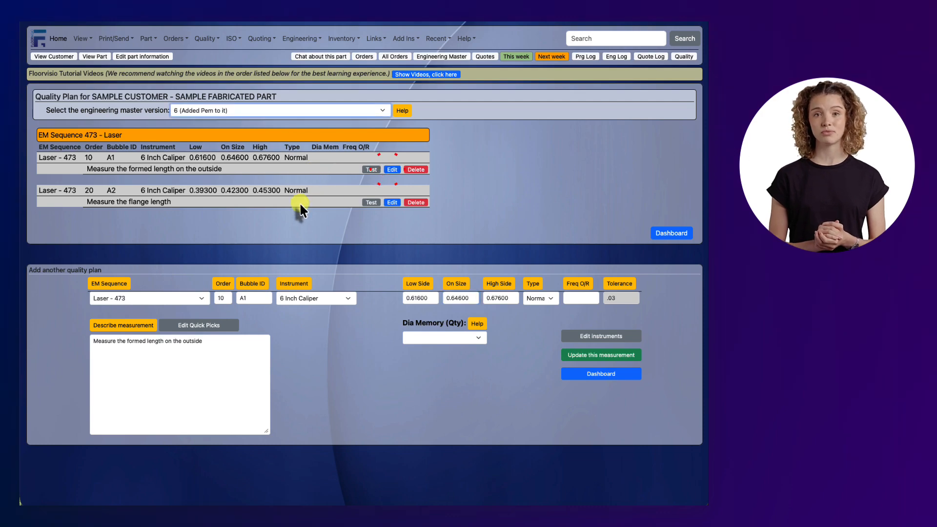
left_click(197, 298)
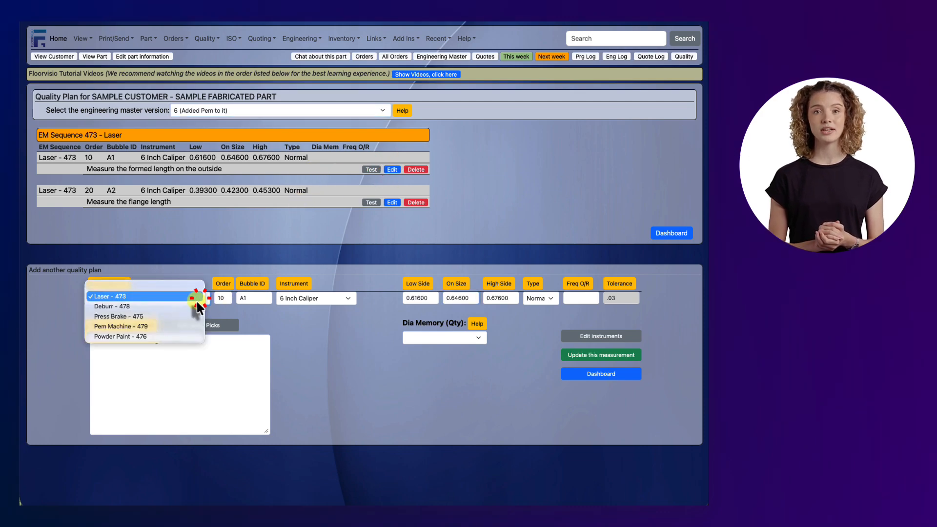
left_click(183, 316)
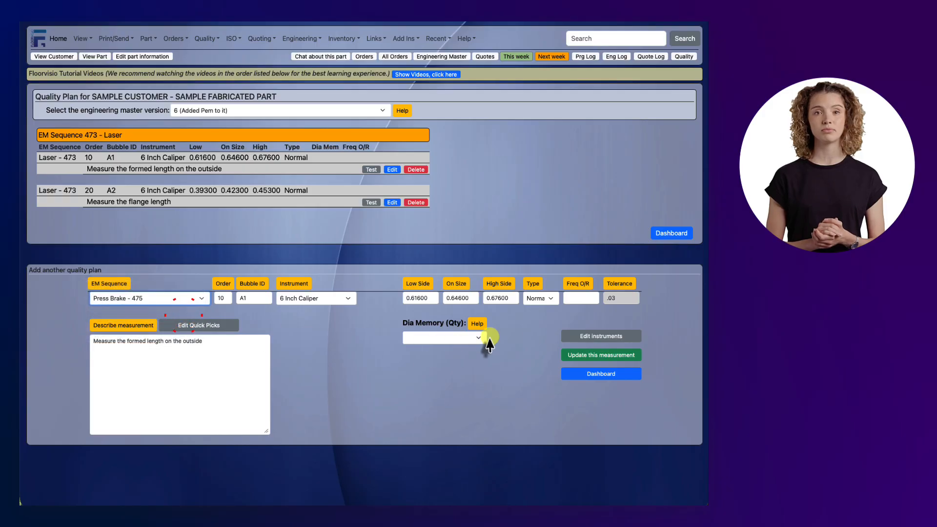
left_click(600, 356)
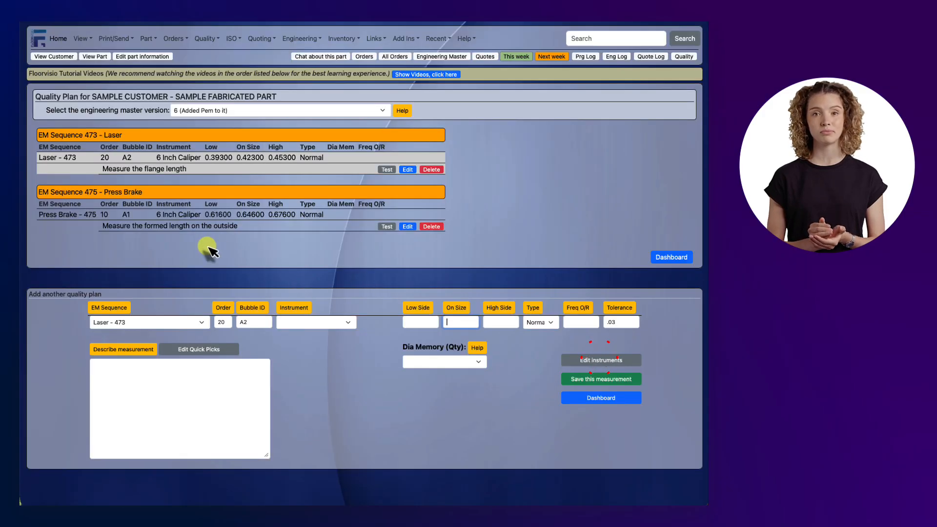
Reassign the A2 flange length measurement to the Press Brake - 475 sequence and update it
left_click(407, 169)
left_click(157, 323)
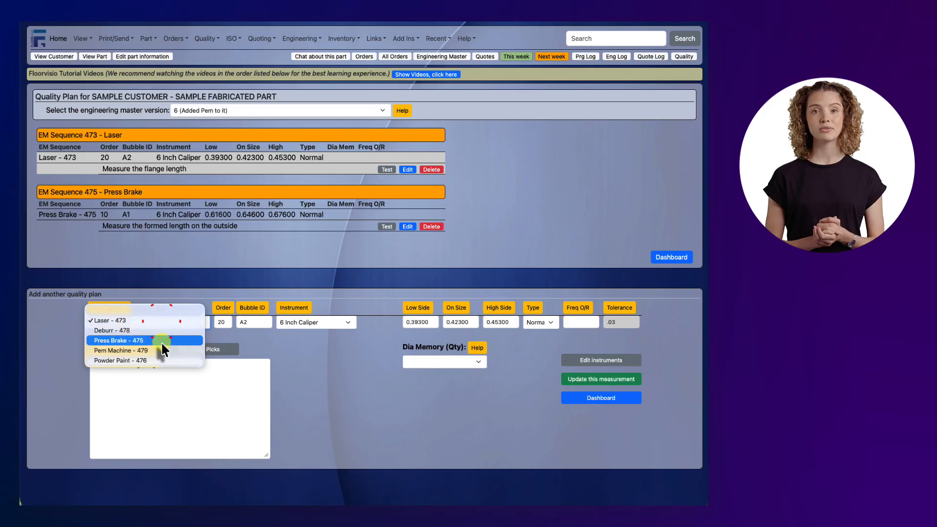
left_click(162, 343)
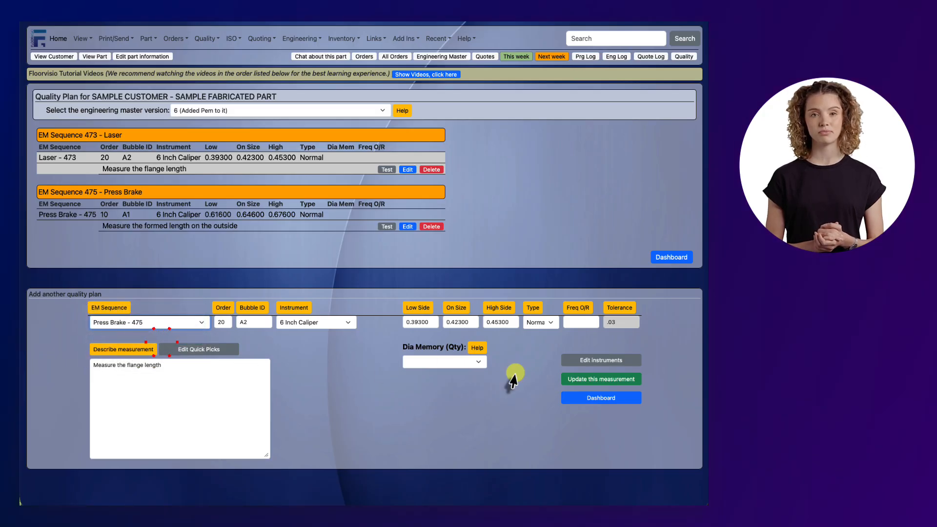
left_click(569, 380)
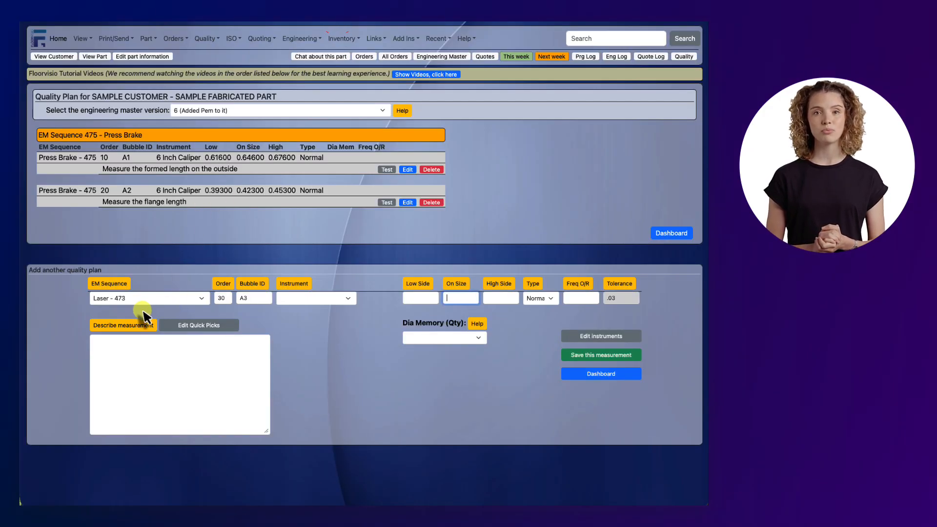
For measurement A3, keep the Laser - 473 sequence and order 30, and choose the 6 Inch Caliper as instrument
left_click(113, 299)
left_click(113, 299)
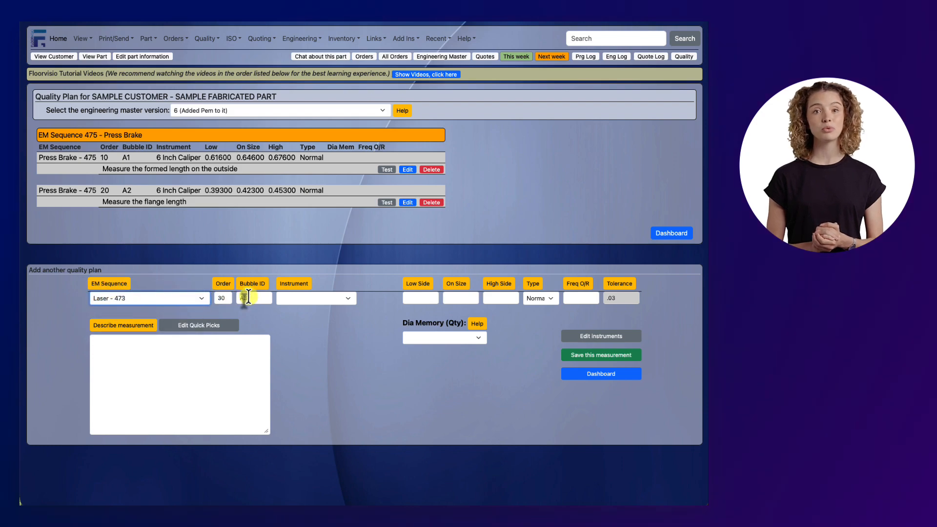
double_click(224, 298)
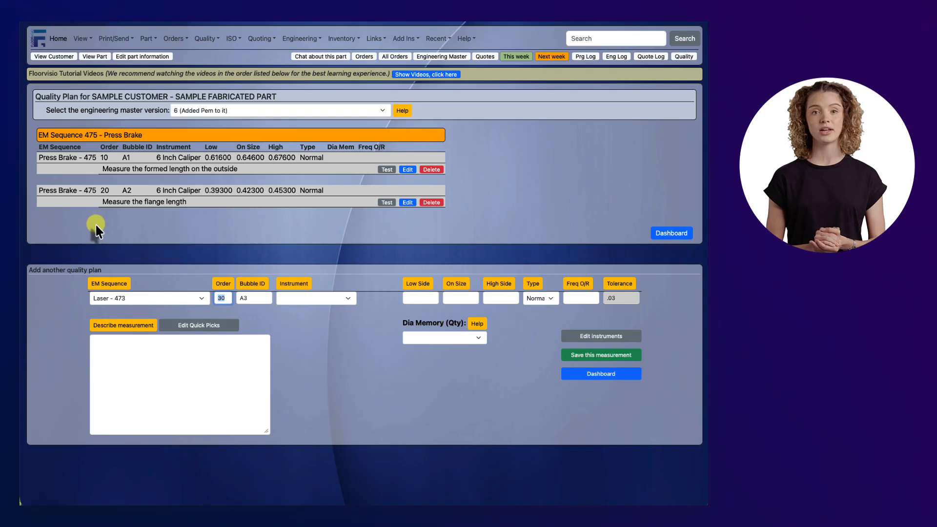
left_click(282, 299)
left_click(291, 329)
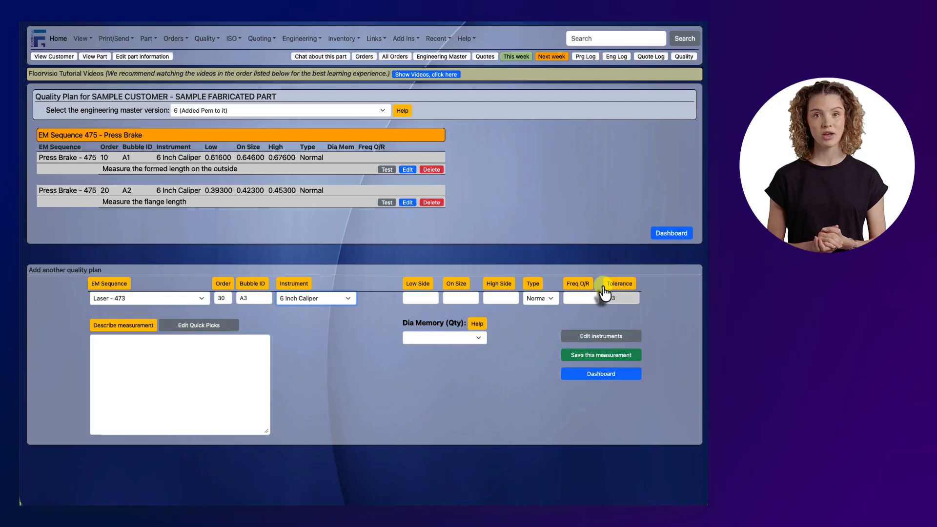
Set the A3 on size to 2.750, describe it as "Measure dia. of large hole", and save the measurement
left_click(468, 298)
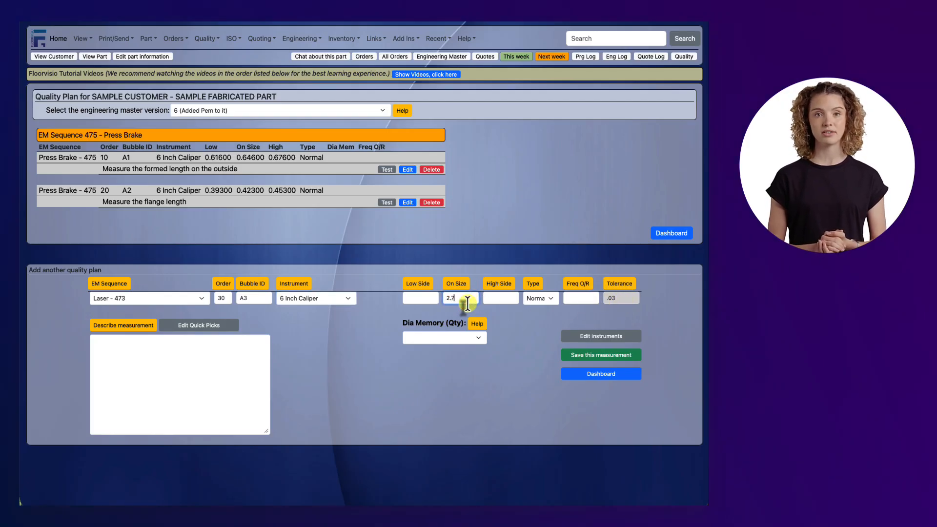
left_click(194, 387)
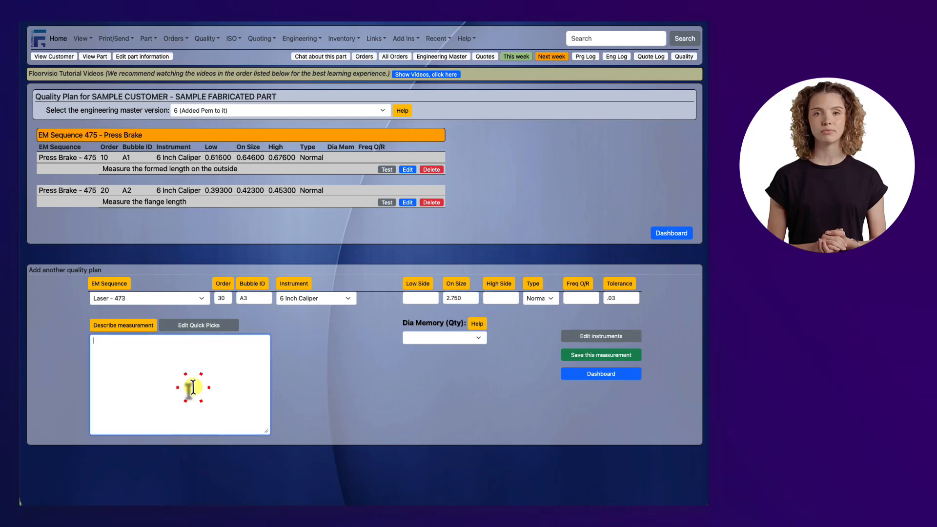
type("Measure dia. of large hole")
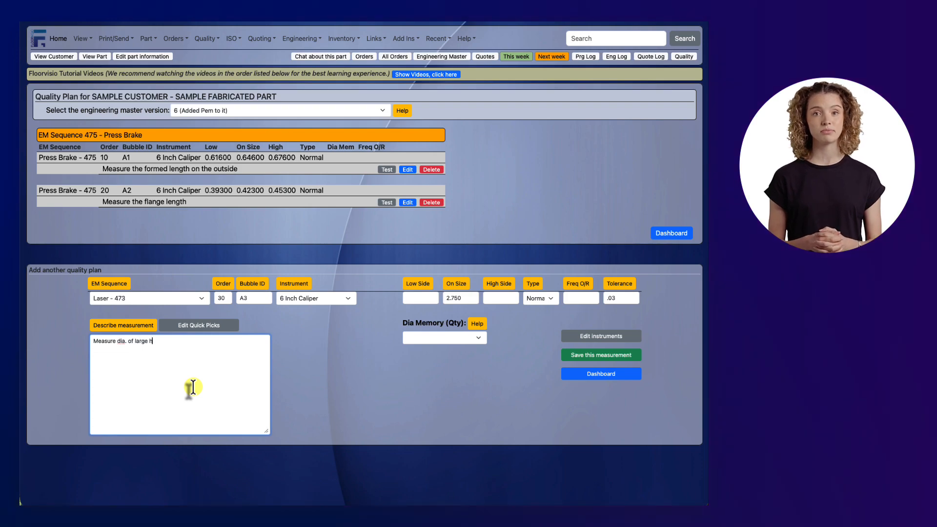
left_click(566, 355)
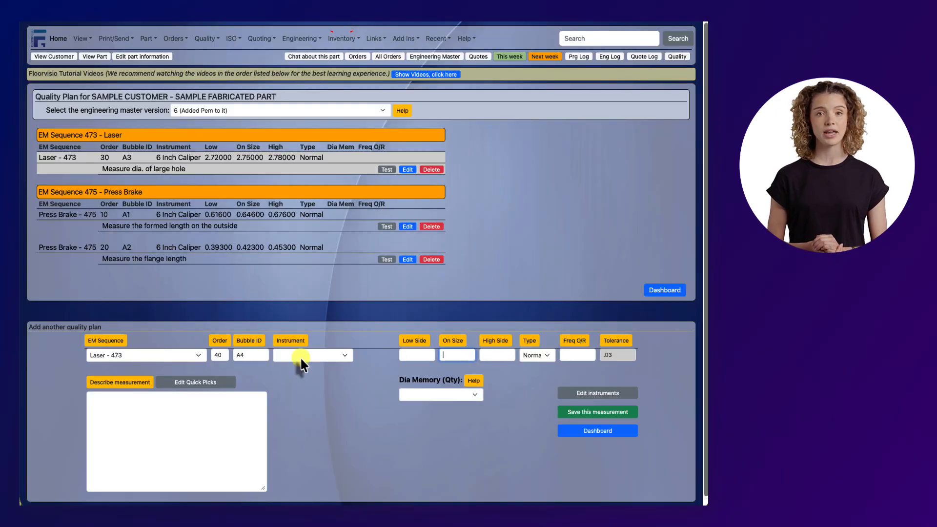
For measurement A4, choose Visual Inspection as the instrument and Pass/Fail as the type
left_click(300, 356)
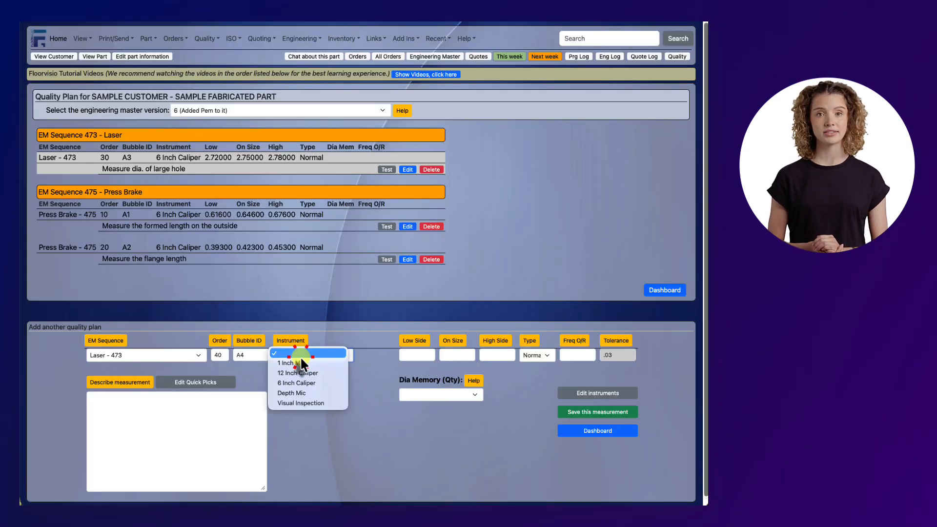
left_click(307, 403)
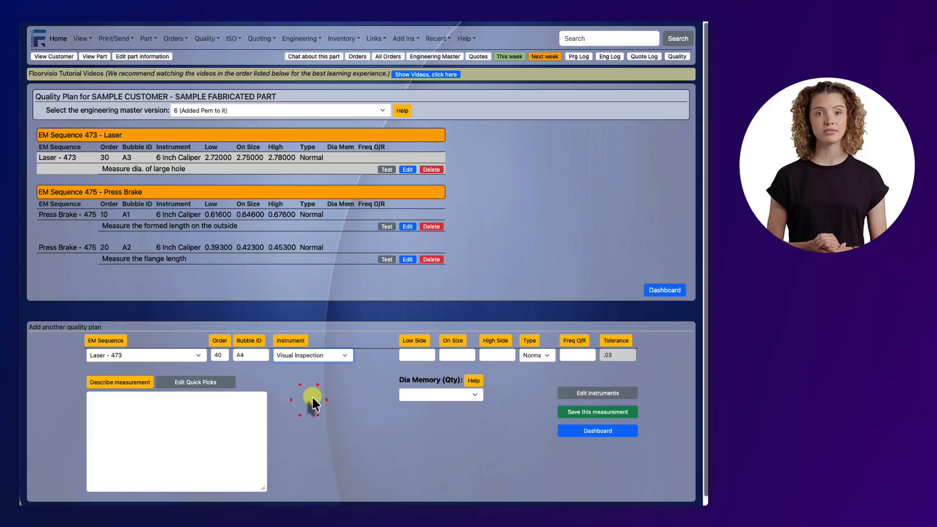
left_click(527, 356)
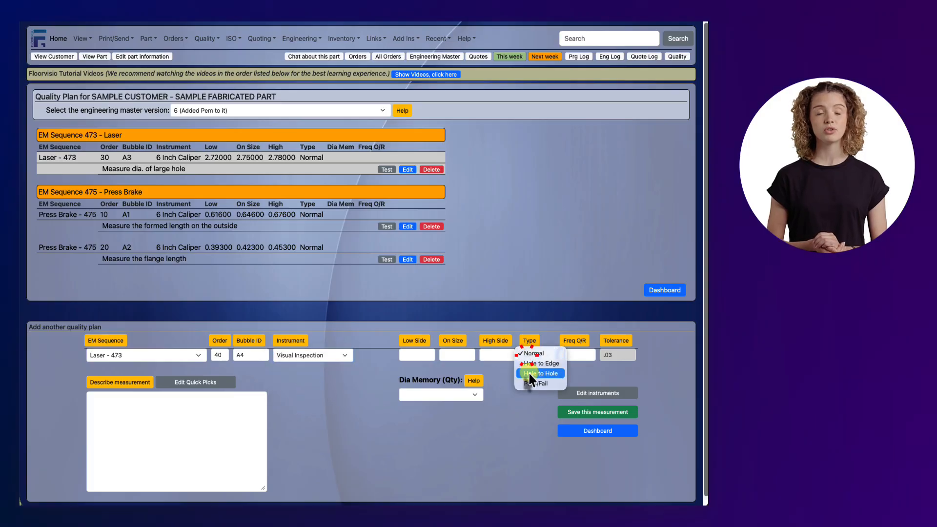
left_click(534, 384)
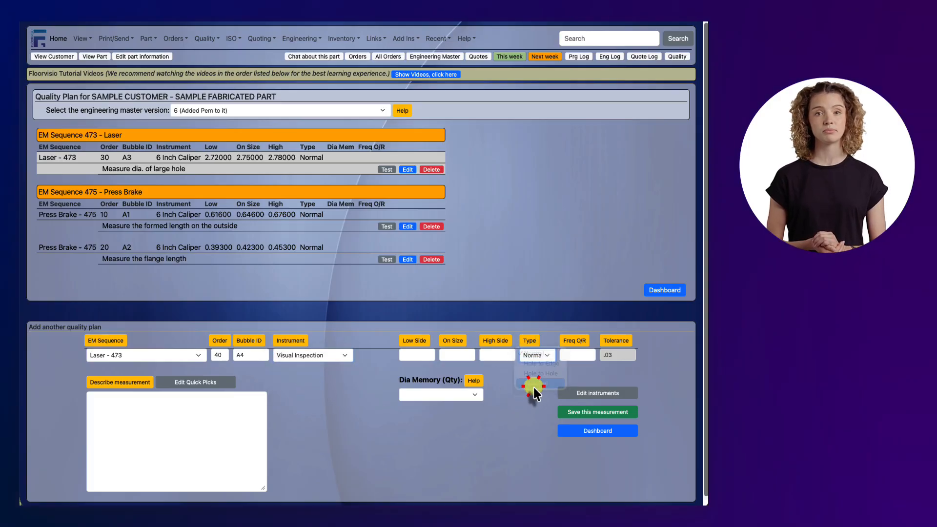
Describe measurement A4 as "Look for excessive burrs on part edge" and save it
left_click(210, 430)
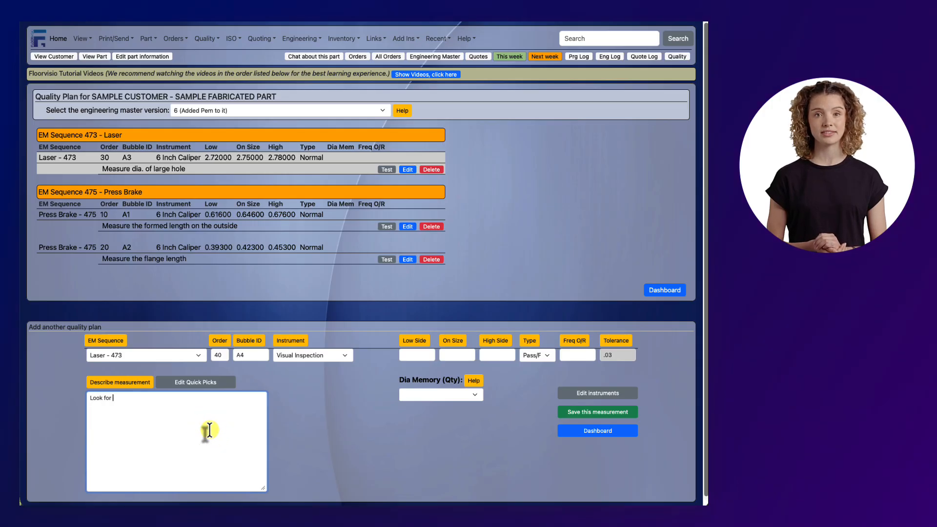
type("Look for excessive ")
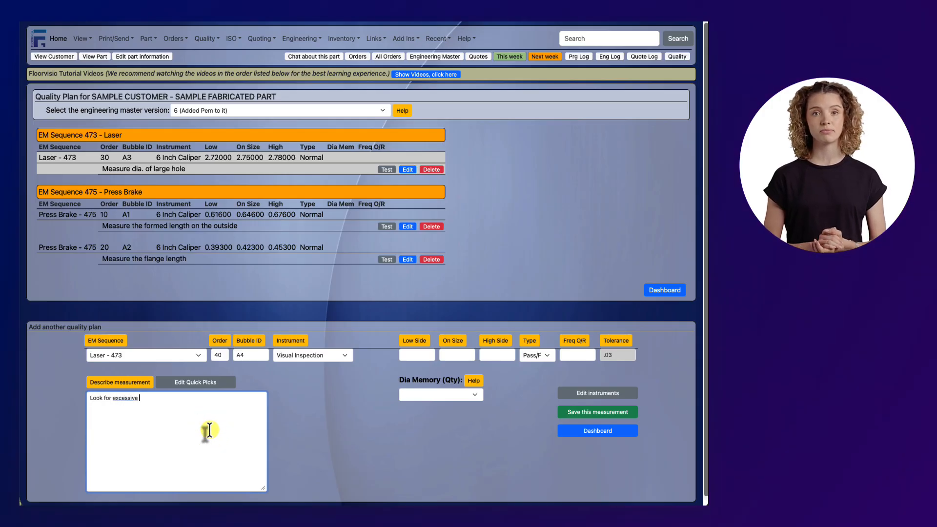
type("burrs on part edge")
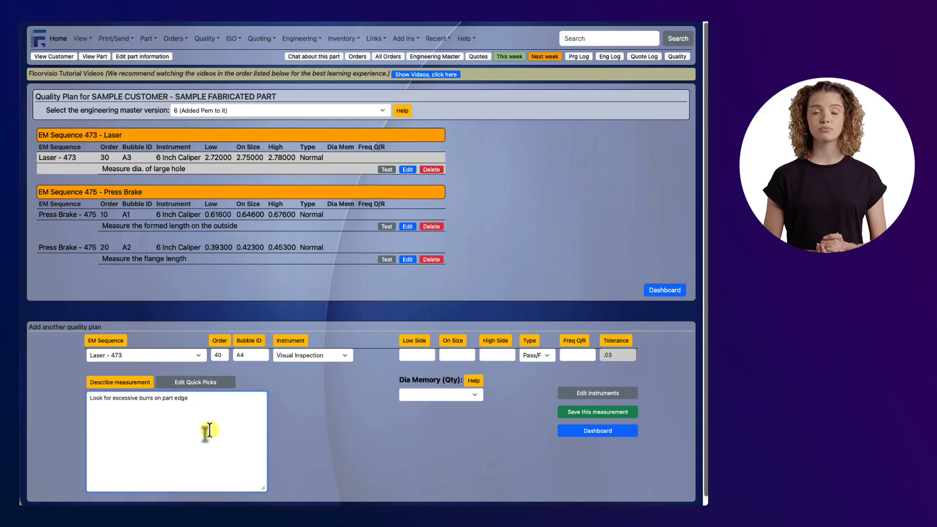
left_click(575, 419)
left_click(575, 415)
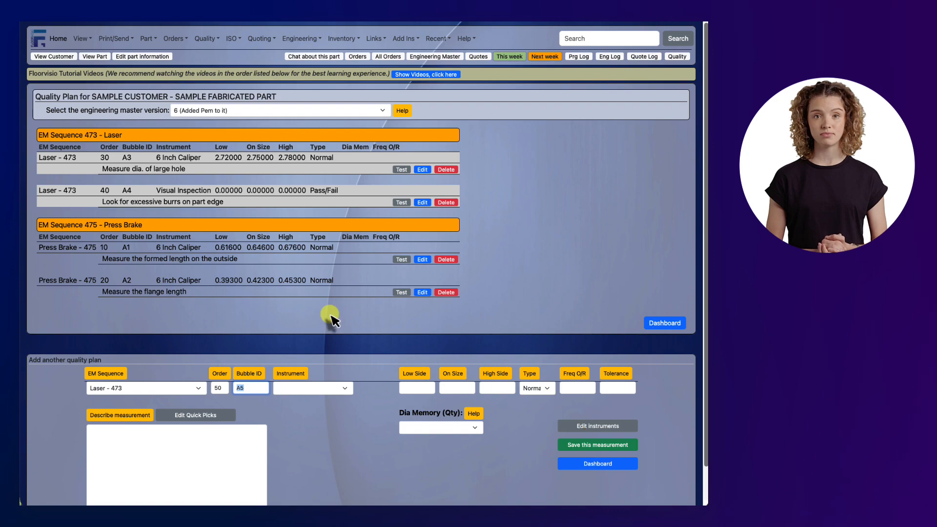
Review the inspection description of the saved A4 measurement in the quality plan
scroll(320, 232, "down", 1)
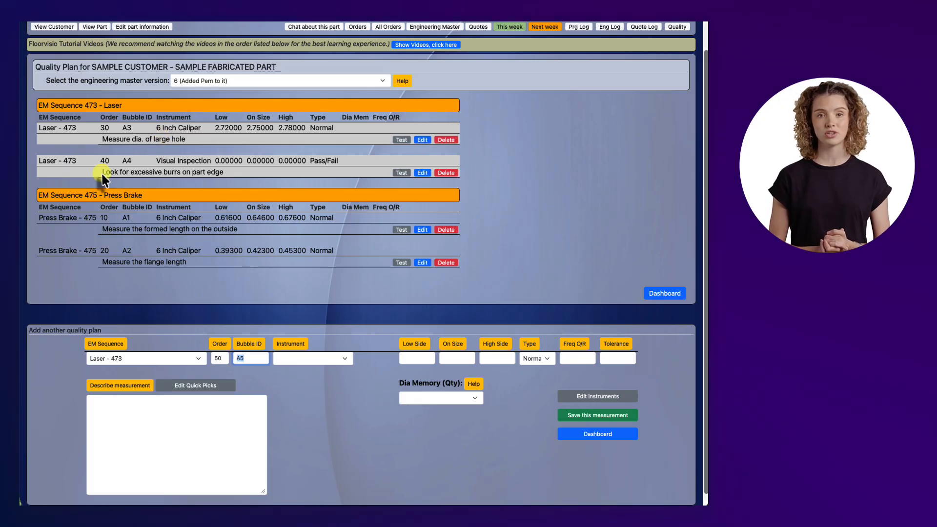
left_click_drag(101, 172, 222, 172)
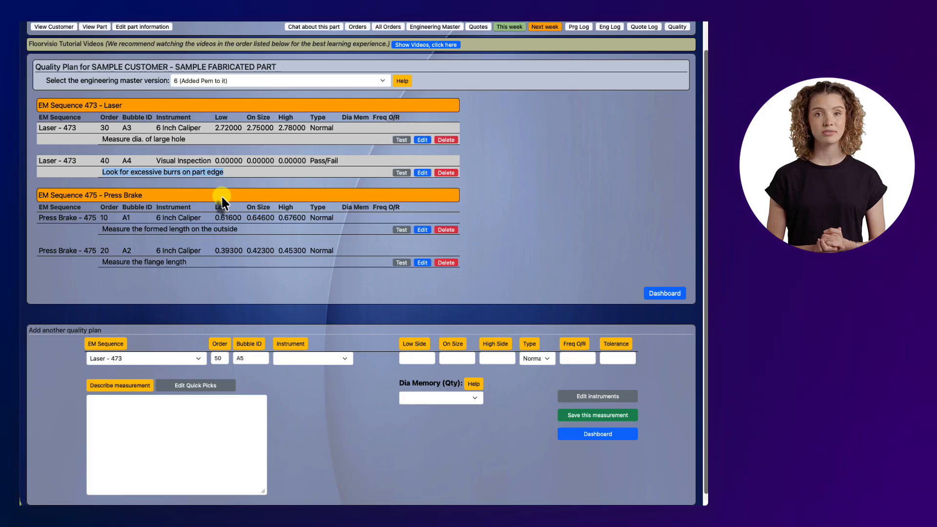
left_click(493, 20)
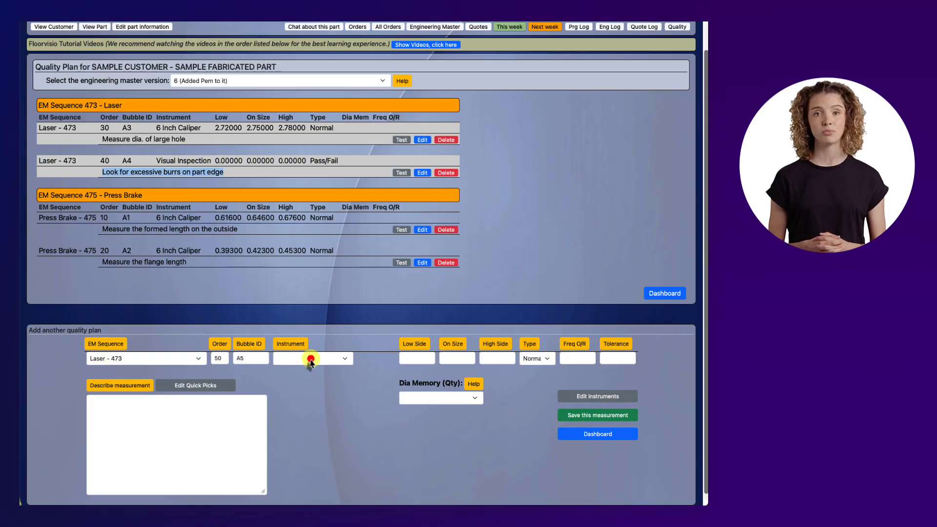
For measurement A5, choose the 6 Inch Caliper, set the tolerance to .03 and the on size to .375
left_click(310, 359)
left_click(303, 386)
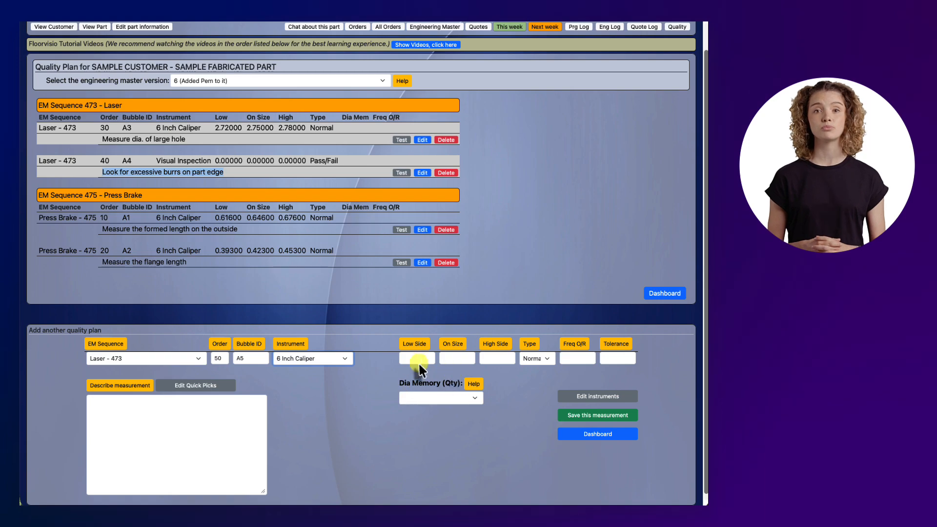
left_click(618, 360)
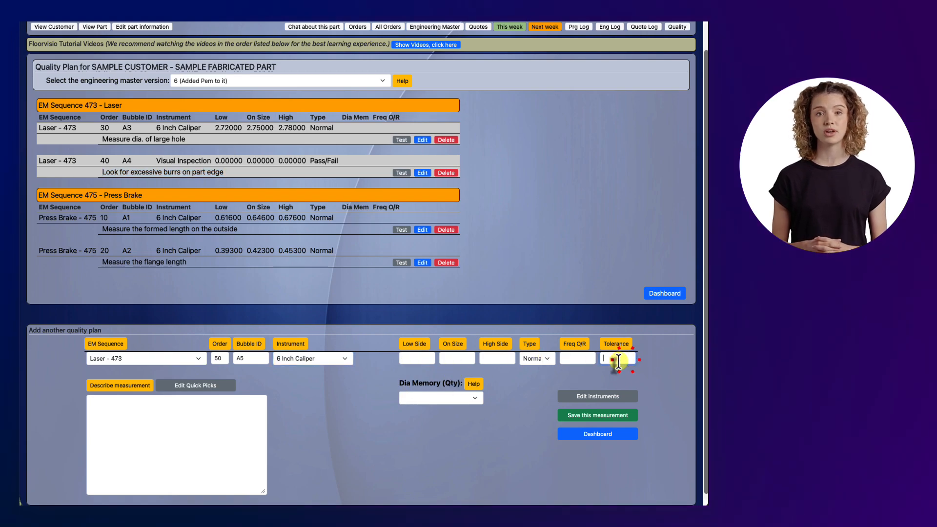
type(".03")
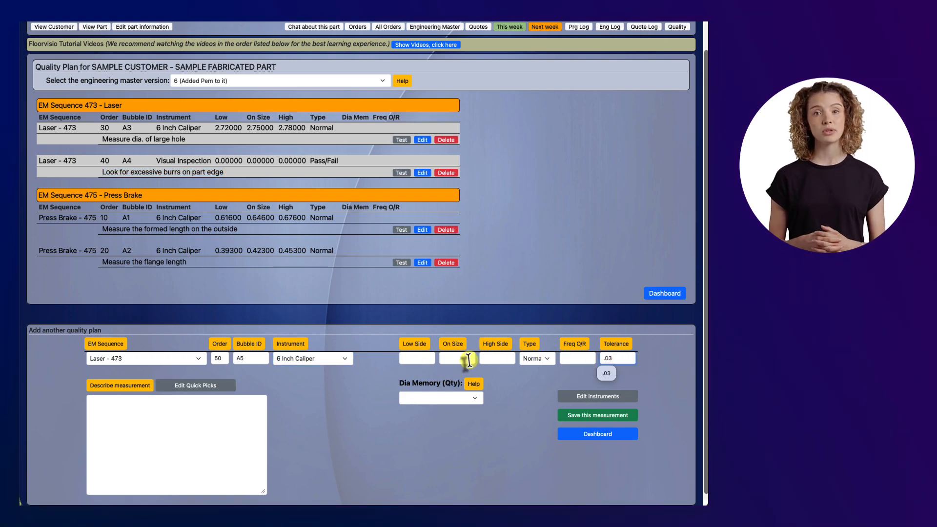
left_click(461, 359)
type(".37")
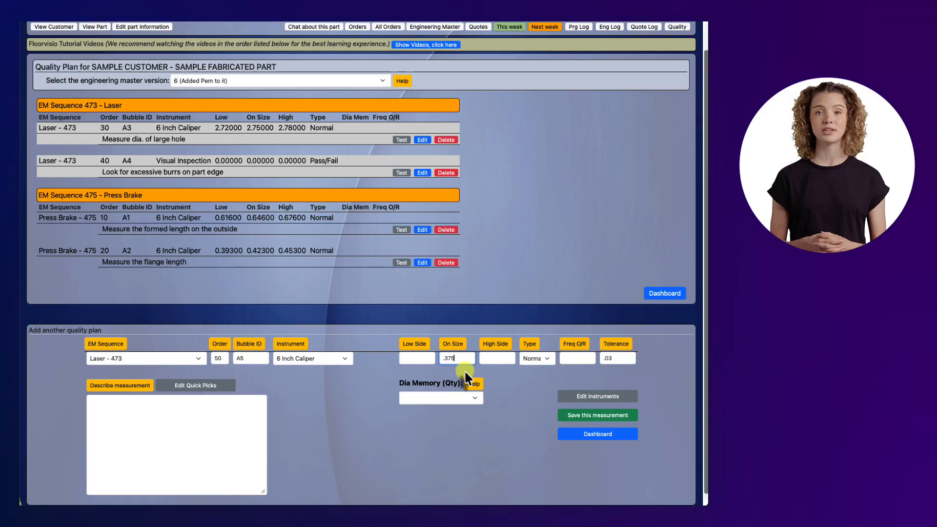
type("5")
Set the A5 type to Hole to Edge, describe it as "Measure hole to edge", and save the measurement
left_click(535, 358)
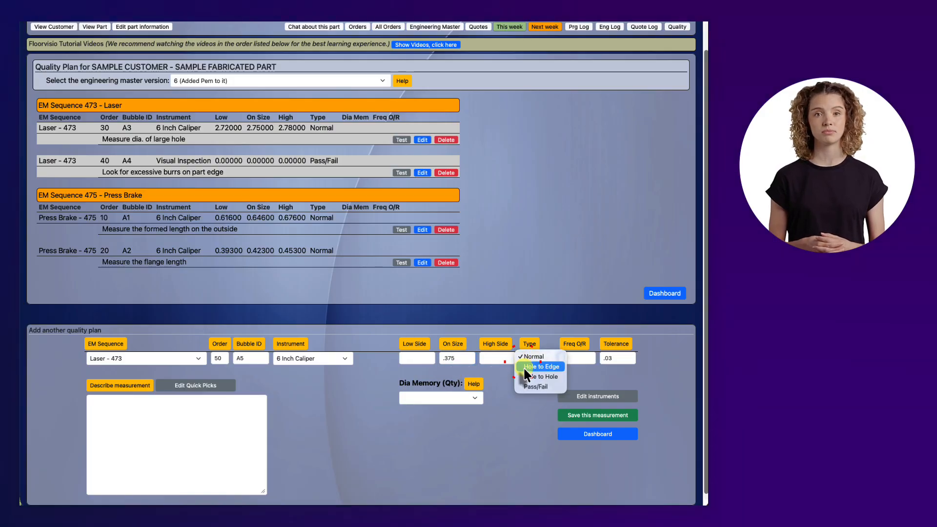
left_click(526, 367)
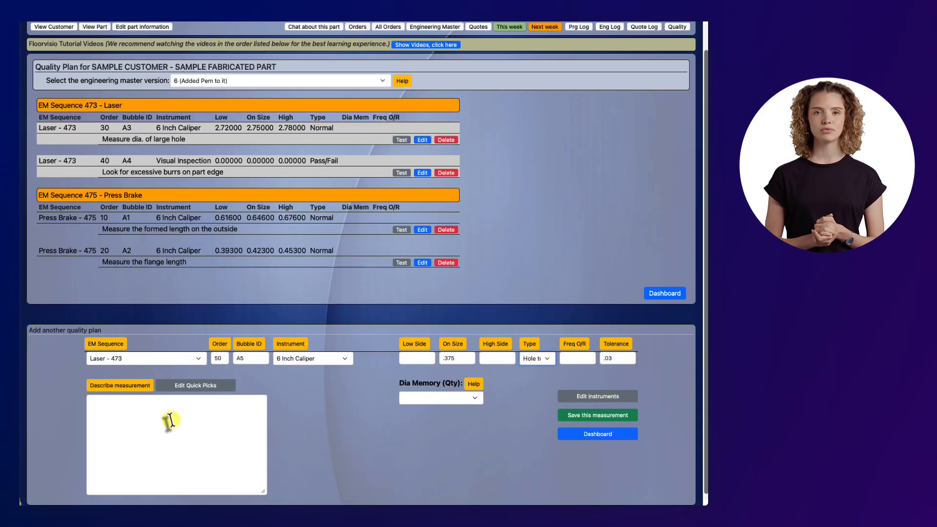
left_click(171, 419)
type("Measure hole to edge")
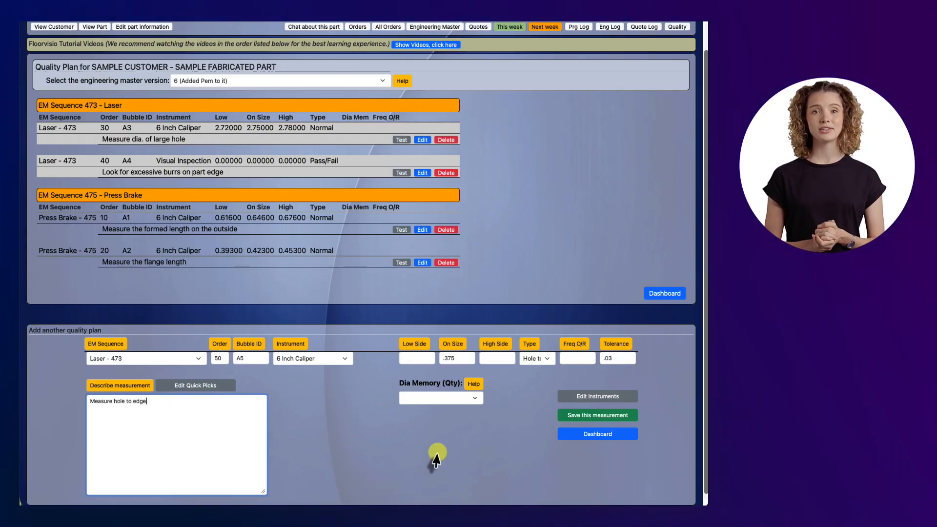
left_click(591, 415)
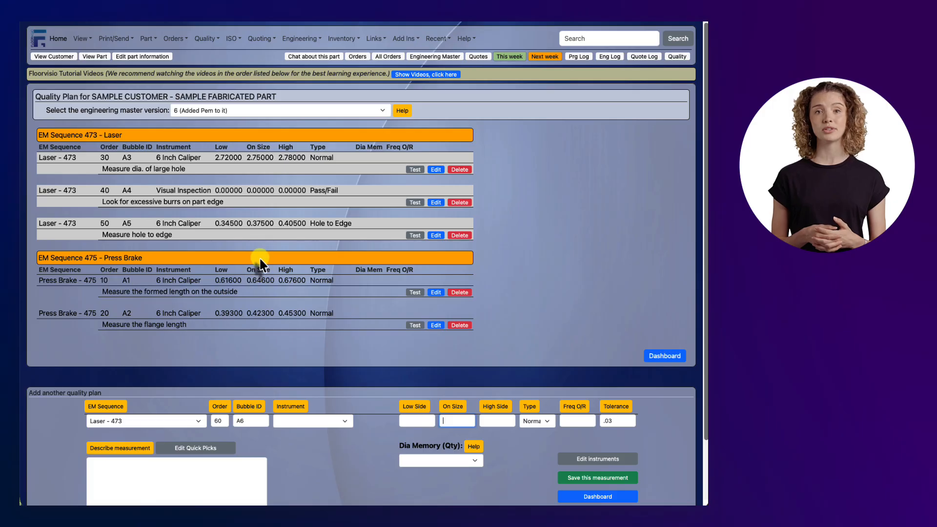
Open the Laser sequence's quality plan from the part's engineering master
left_click(435, 56)
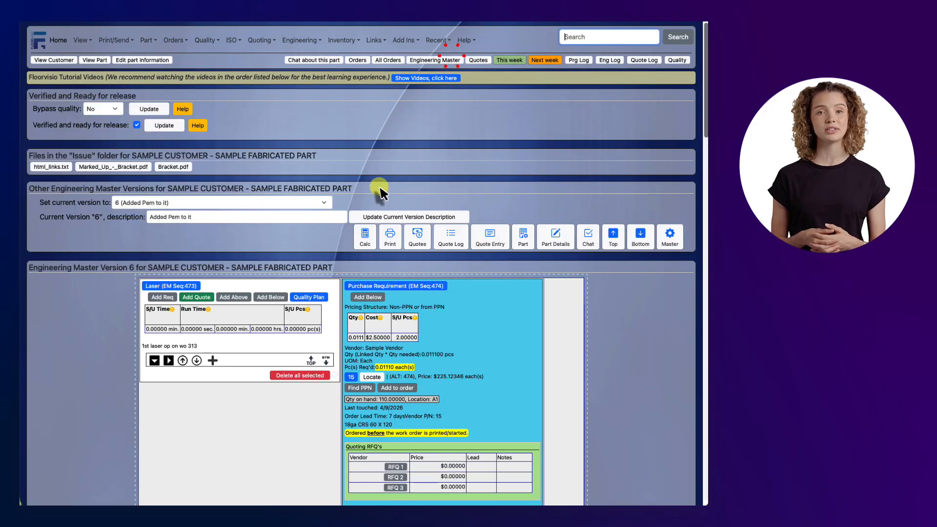
scroll(315, 283, "down", 3)
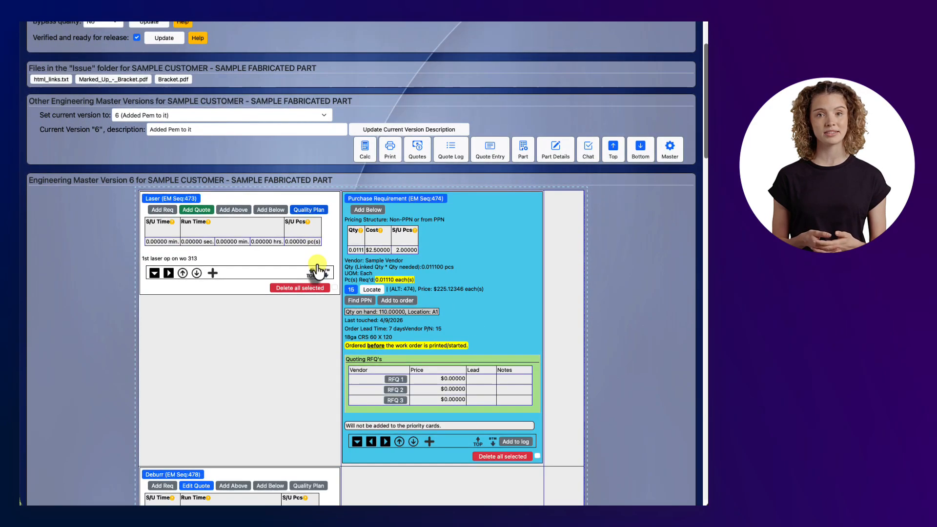
left_click(297, 211)
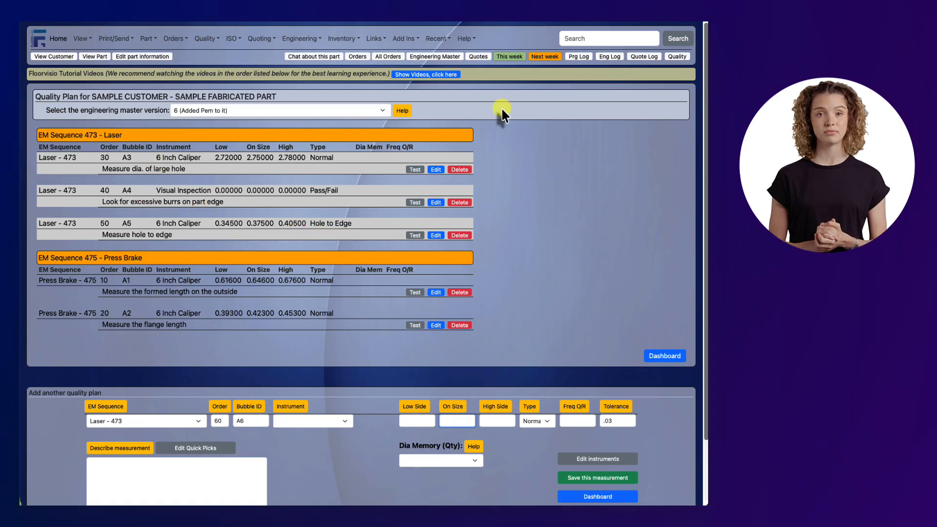
Examine the Laser, Deburr, Press Brake and Pem Machine sequences in the engineering master for attached quality plans
left_click(442, 56)
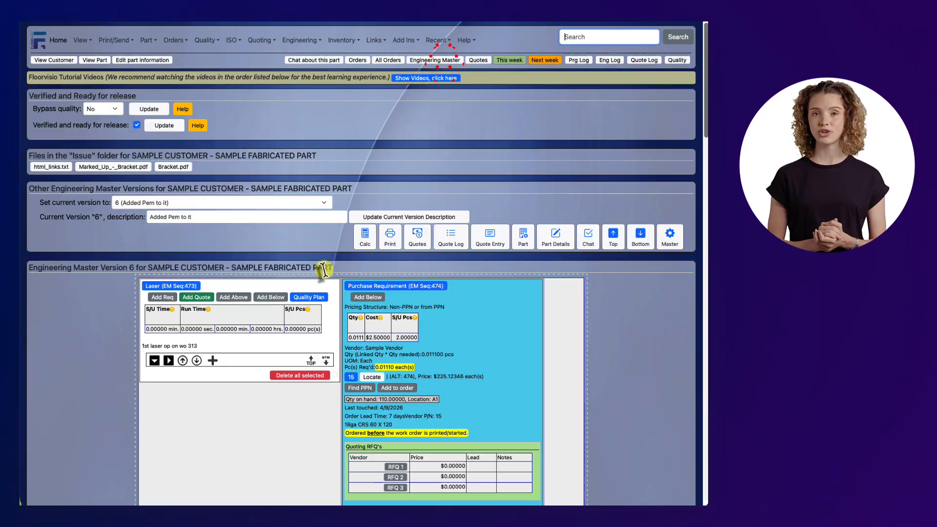
scroll(322, 276, "down", 5)
scroll(320, 278, "up", 1)
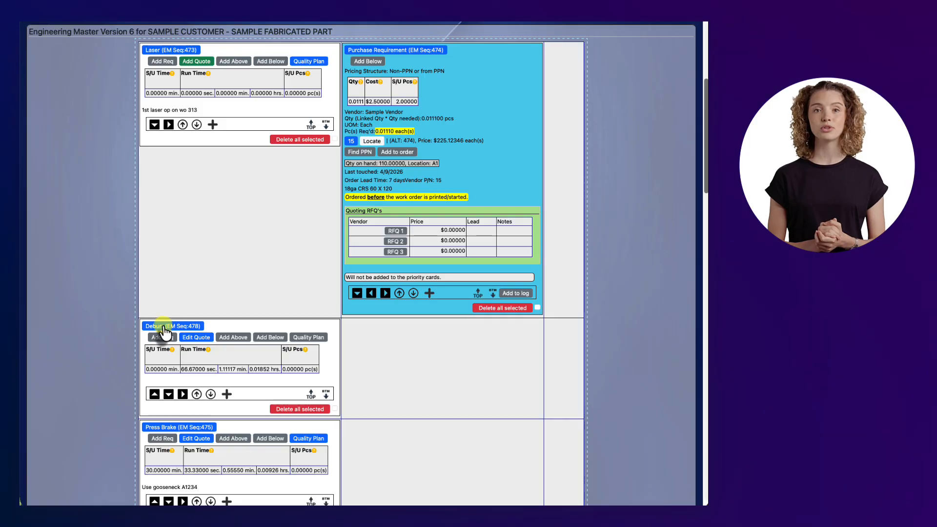
scroll(177, 330, "down", 1)
scroll(195, 351, "up", 1)
scroll(173, 337, "down", 1)
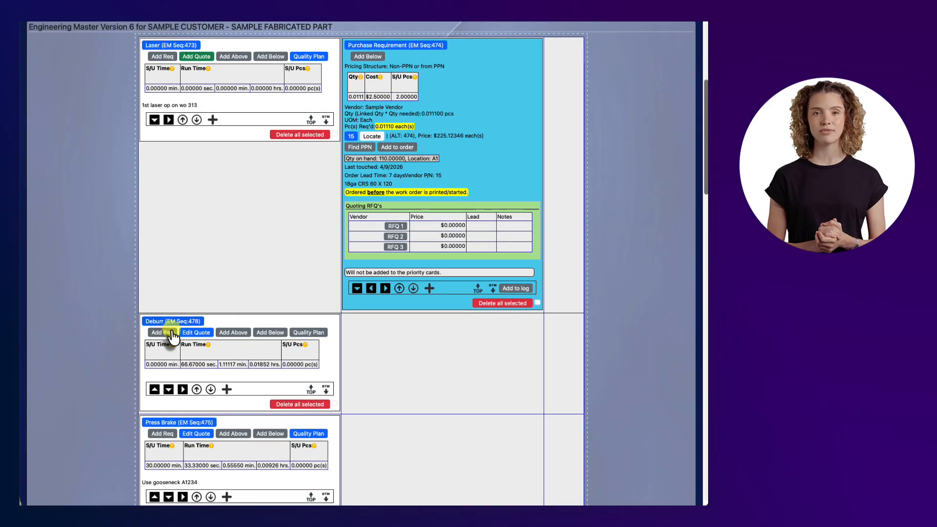
scroll(301, 337, "down", 2)
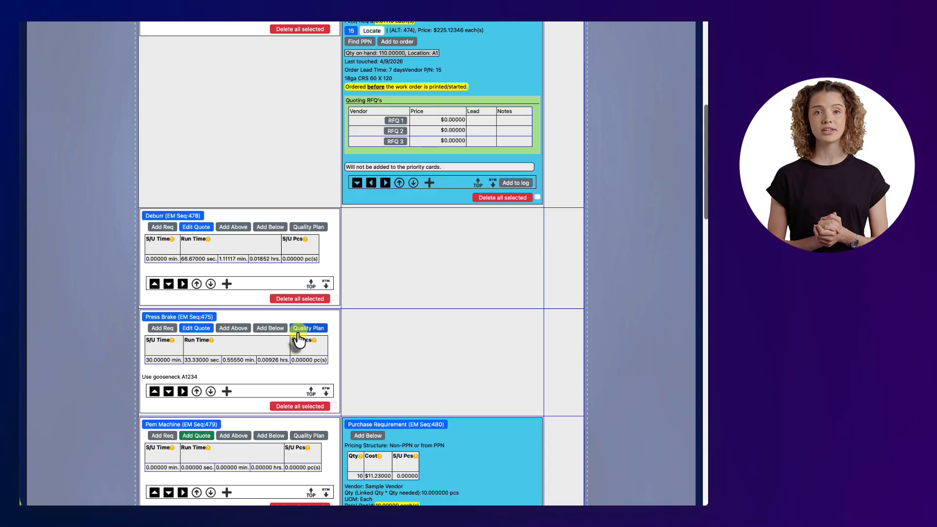
scroll(299, 339, "down", 2)
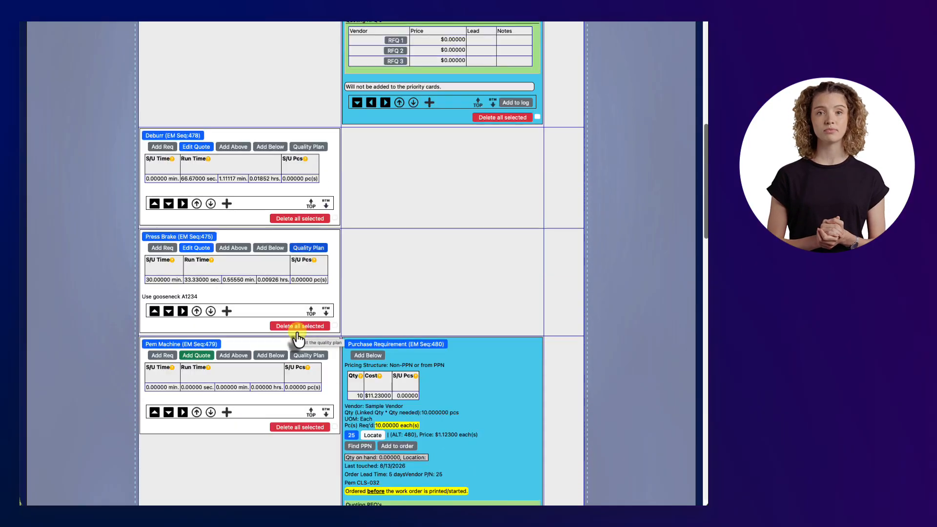
scroll(297, 332, "up", 5)
scroll(297, 330, "up", 4)
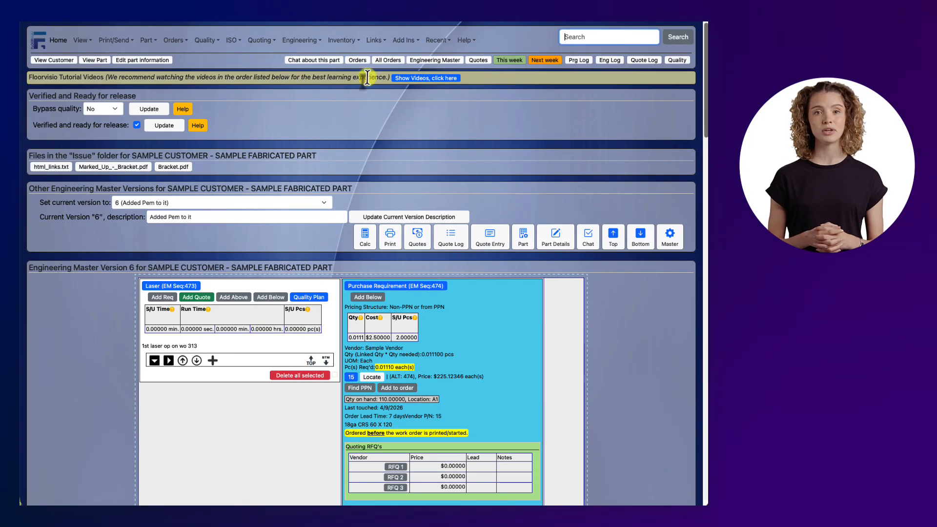
Open the printable work order for the order due 8/12/2026, review its Laser and Press Brake quality plans, and close the order list
left_click(357, 60)
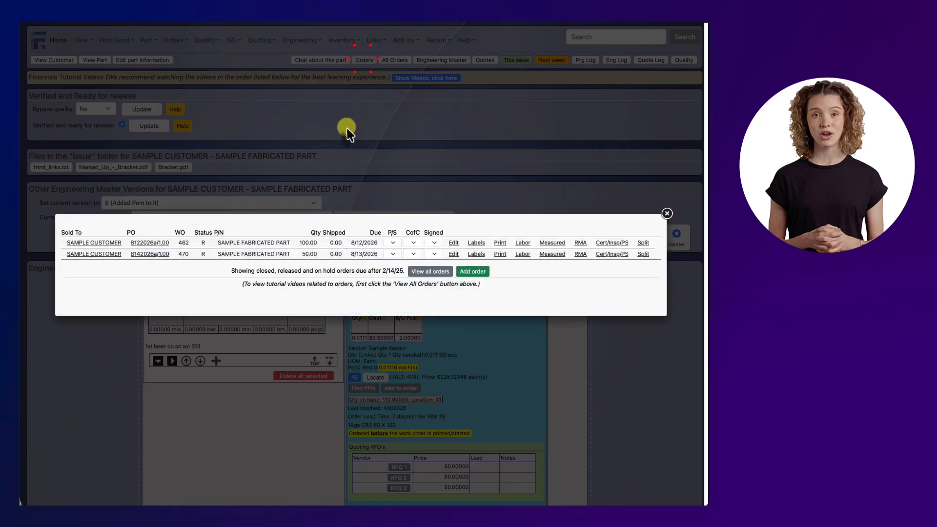
left_click(498, 243)
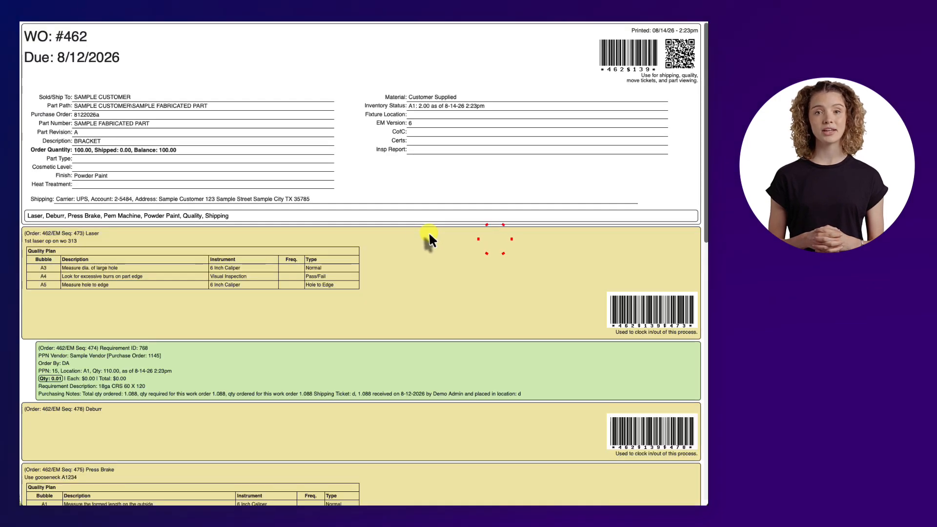
key("Escape")
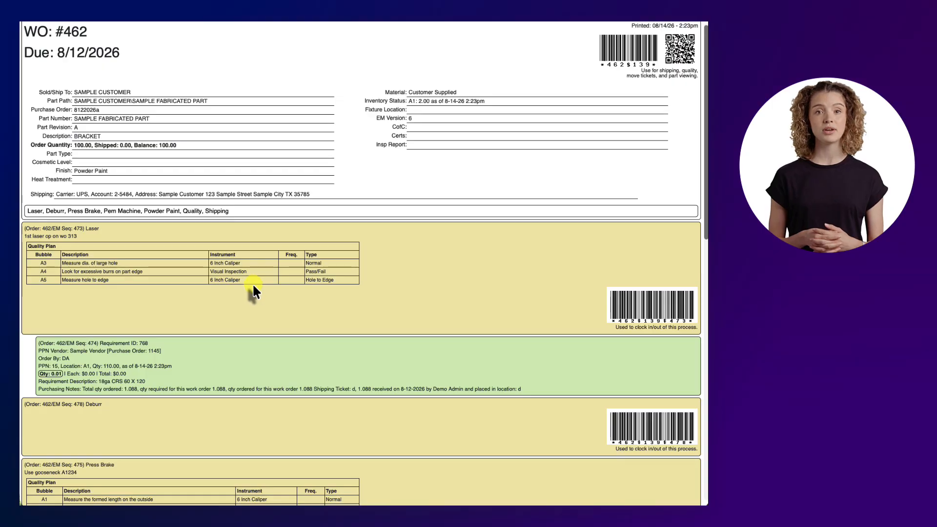
scroll(315, 280, "down", 1)
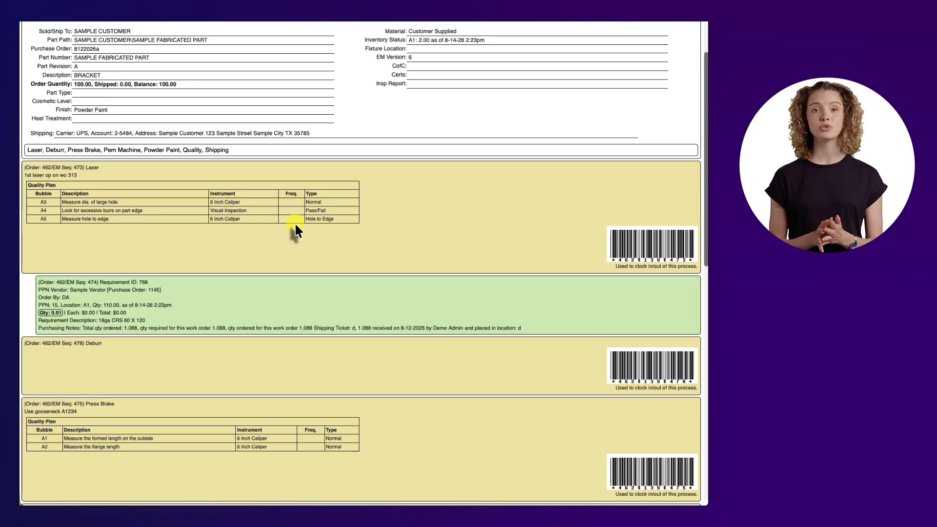
scroll(294, 207, "up", 1)
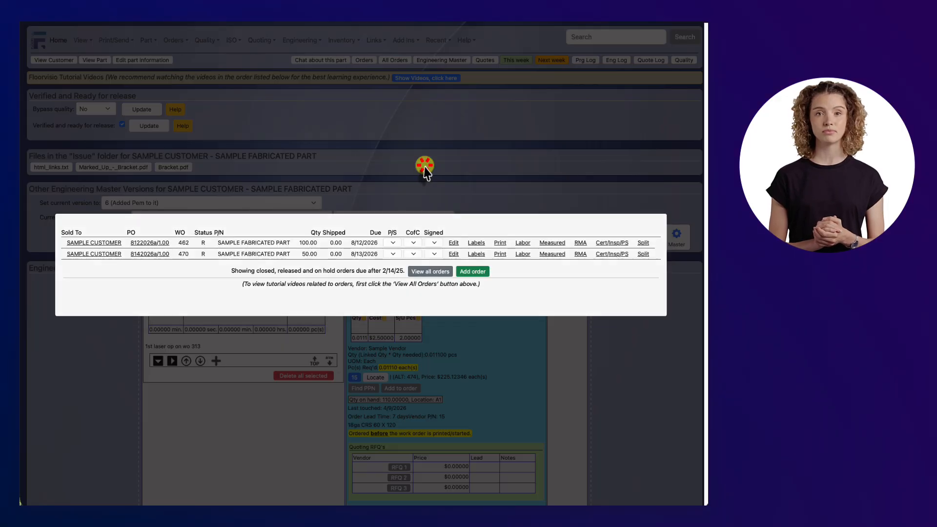
left_click(425, 167)
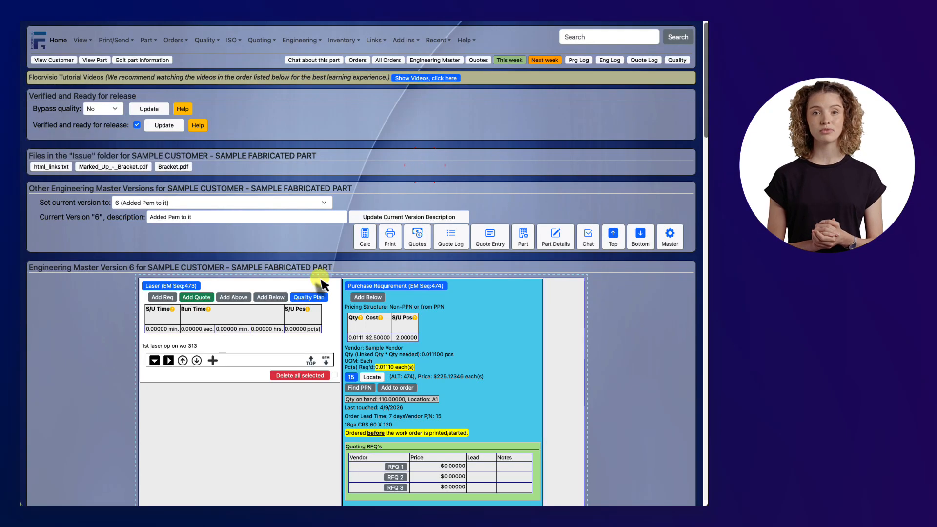
In the Laser sequence's quality plan, set the frequency override of measurement A3 to 10 and update it
left_click(304, 298)
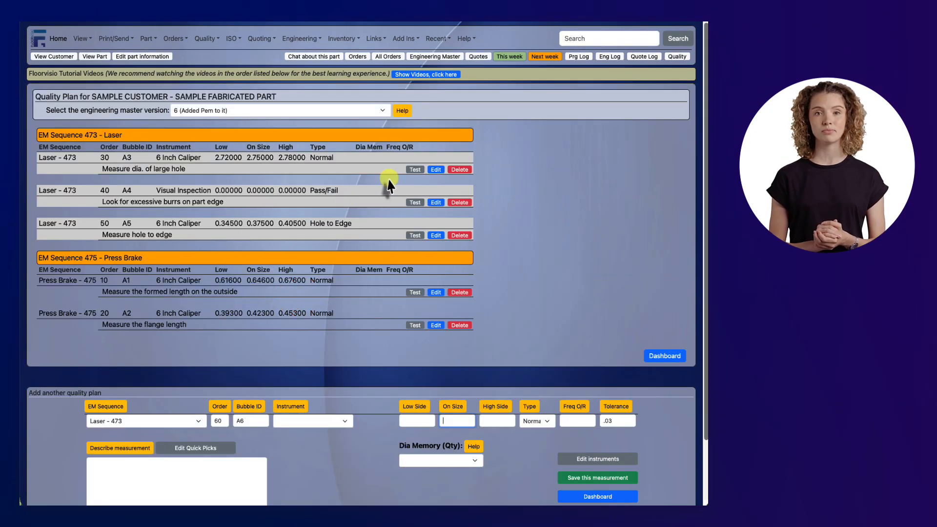
left_click(442, 170)
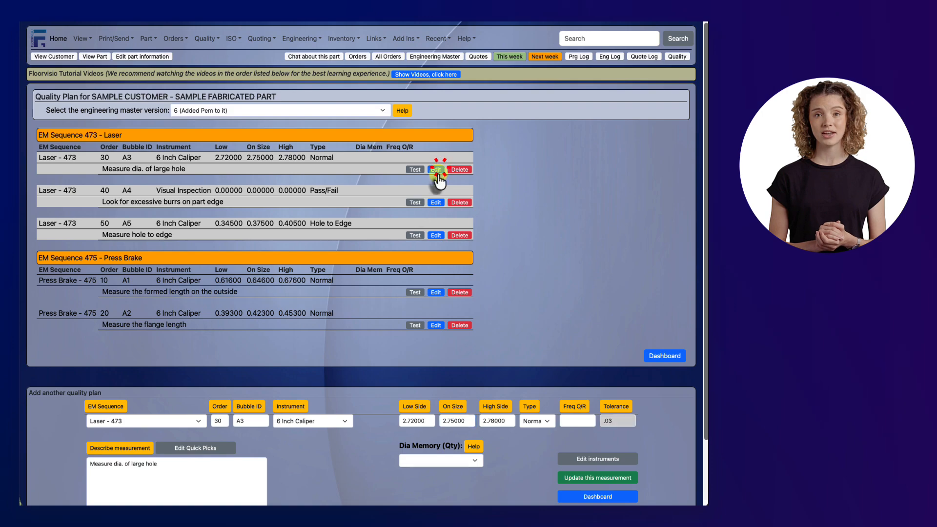
left_click(581, 416)
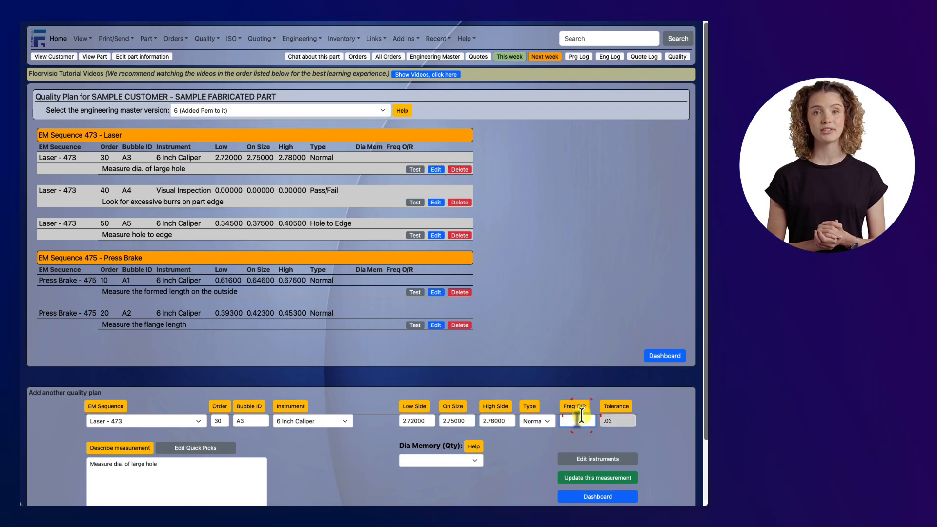
left_click(591, 477)
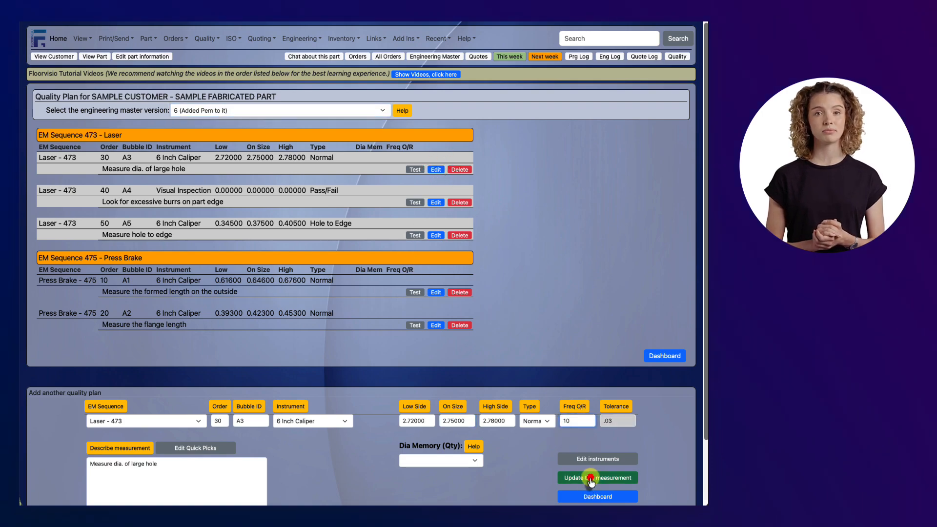
Set the frequency override to 5 for Laser measurement A4 and to 10 for A5, updating each measurement
left_click(436, 202)
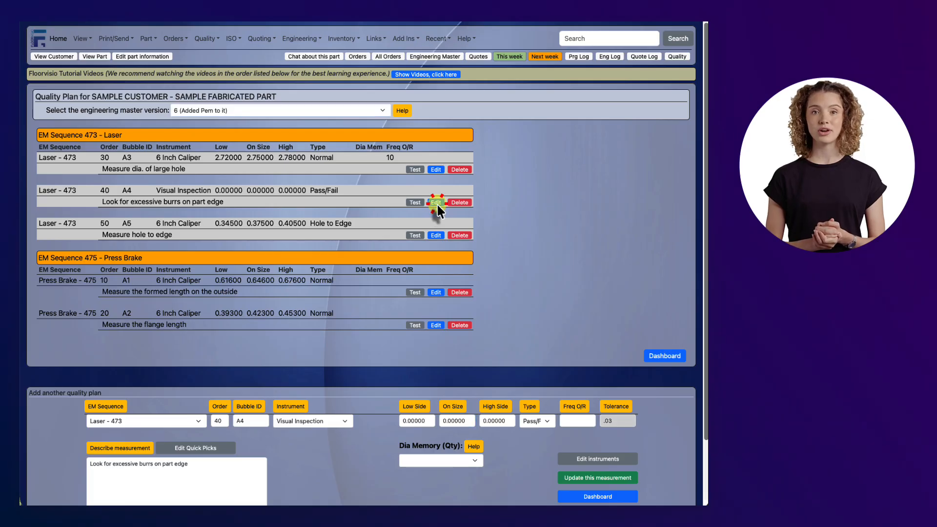
left_click(572, 421)
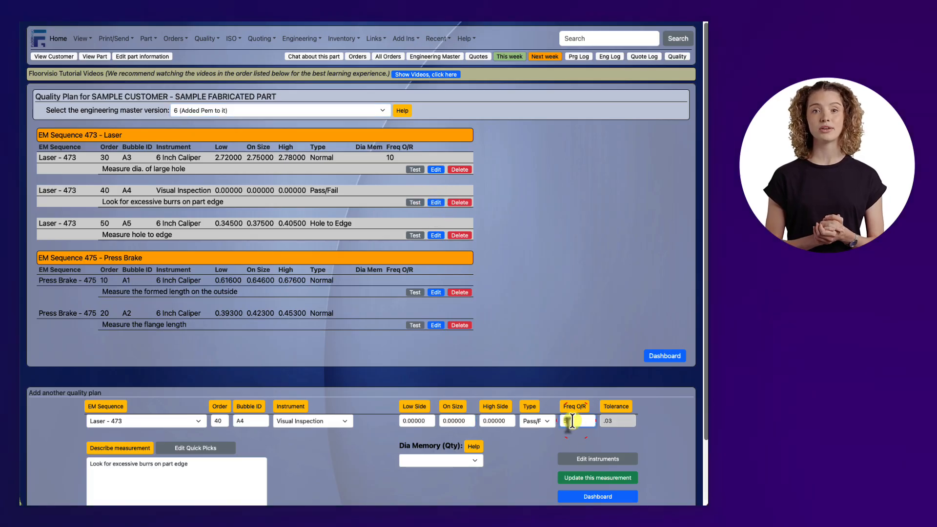
left_click(592, 478)
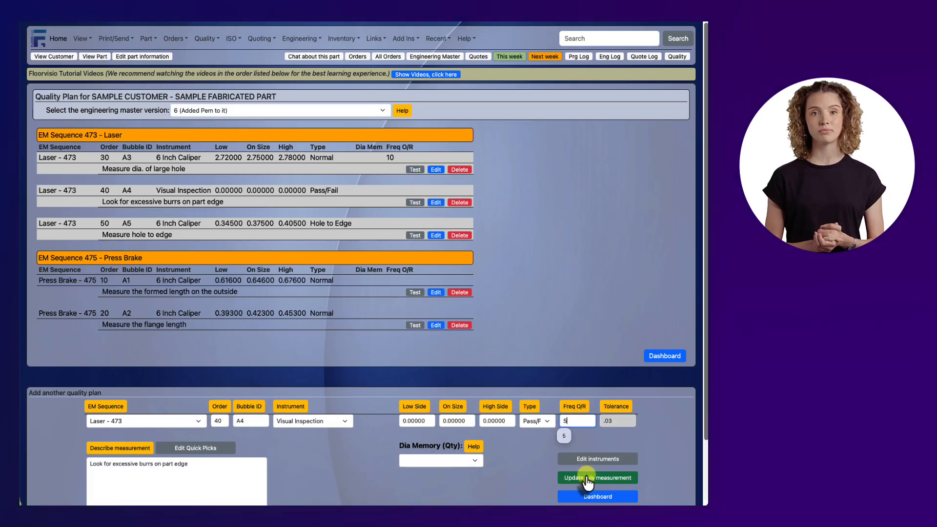
left_click(435, 236)
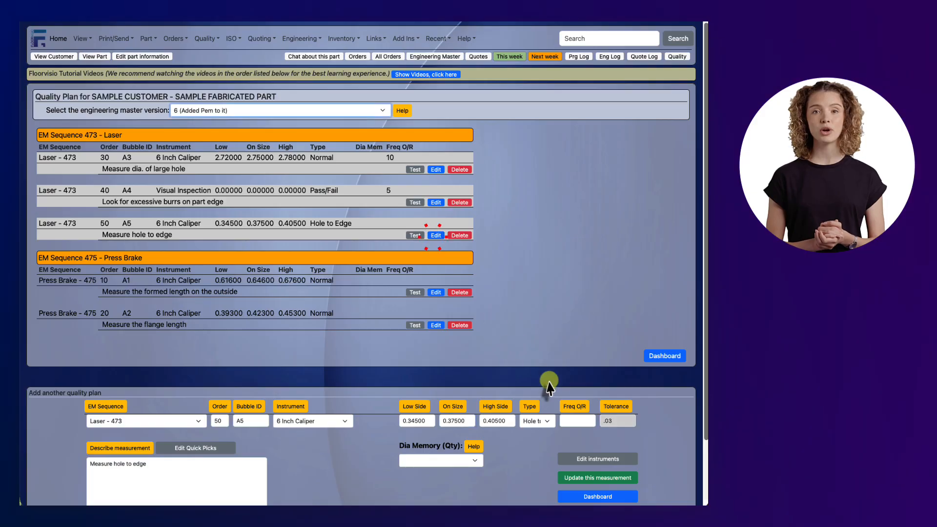
left_click(576, 419)
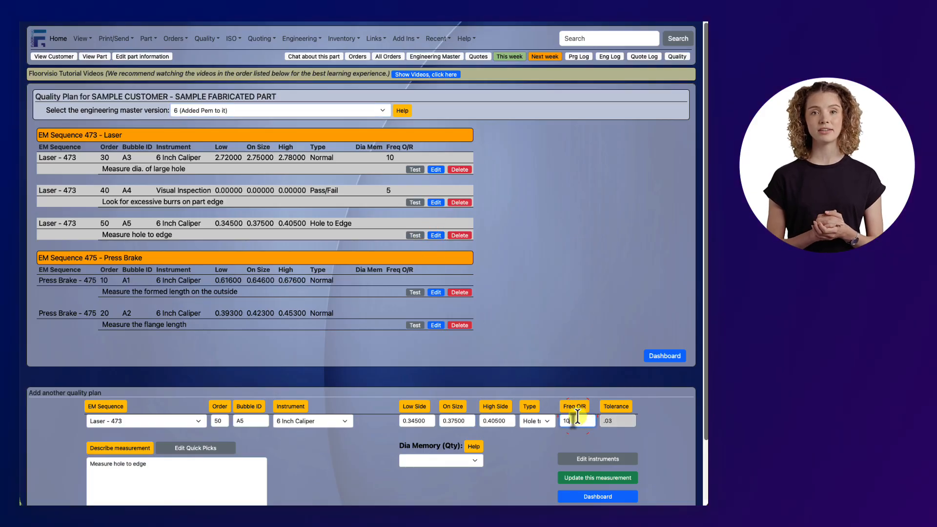
left_click(585, 477)
Set the frequency override to 5 for Press Brake measurements A1 and A2, updating each one
left_click(436, 292)
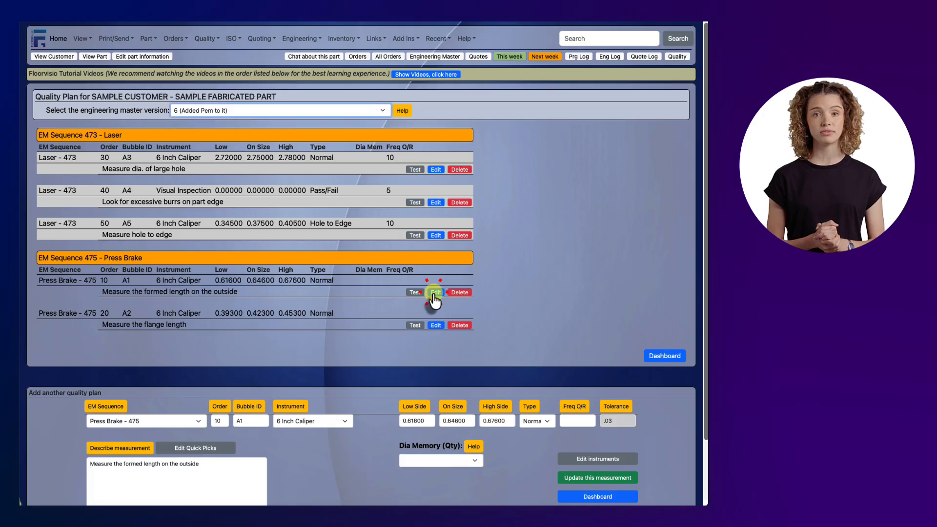
left_click(566, 422)
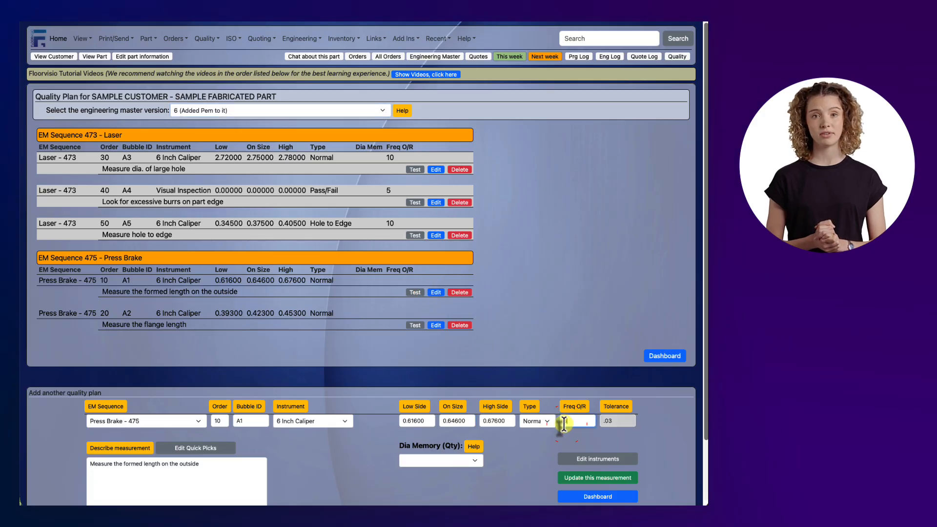
type("5")
left_click(570, 478)
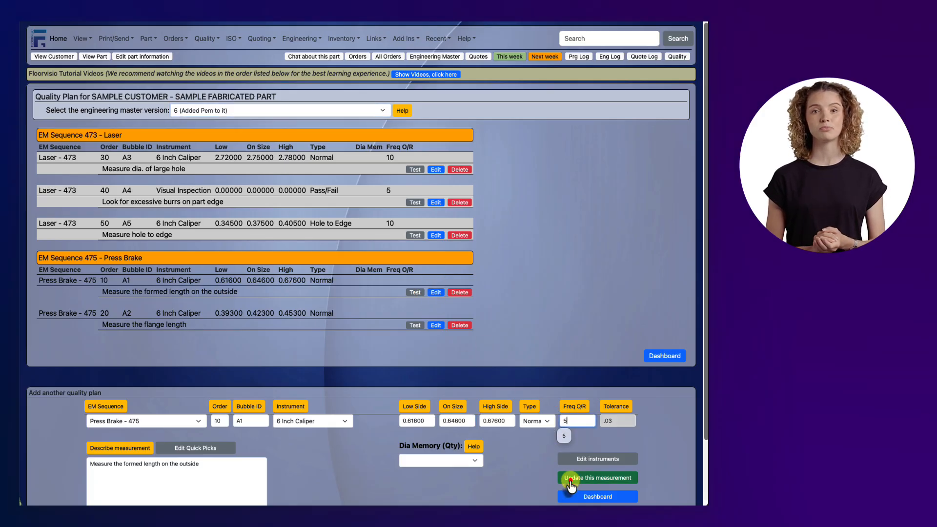
left_click(441, 326)
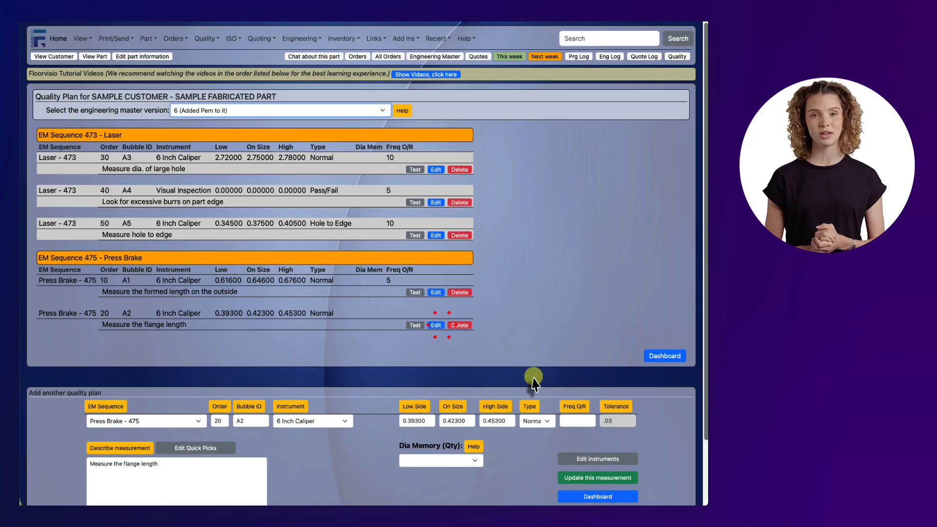
left_click(577, 420)
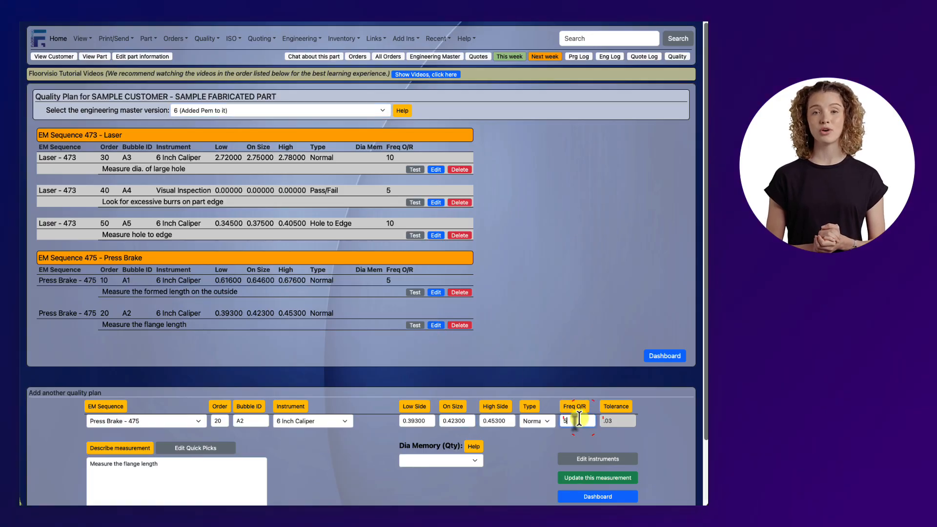
type("5")
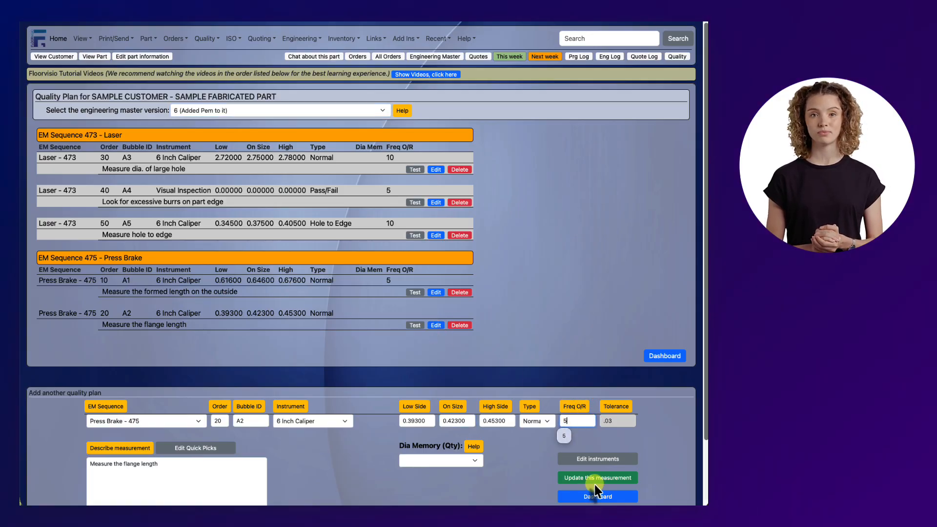
left_click(596, 478)
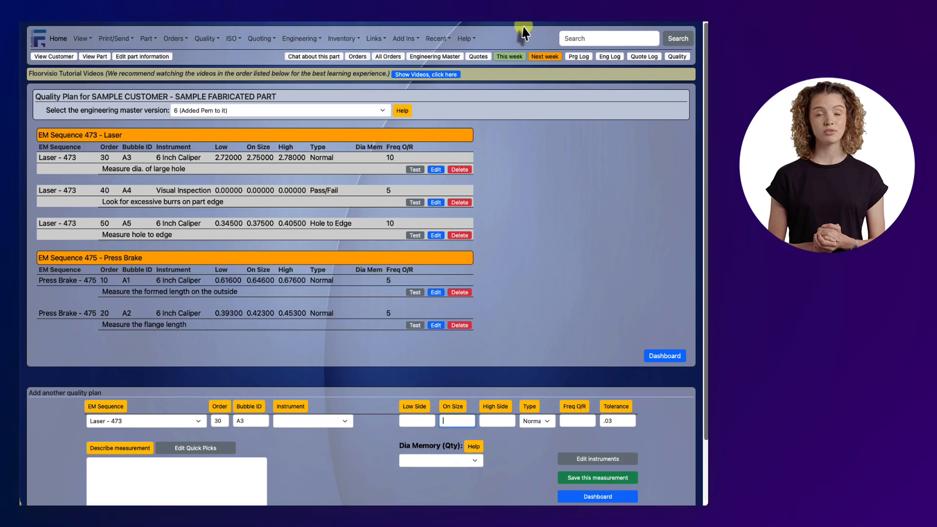
Reload the printable work order without printing, check the frequency columns of its quality plans, and return to the quality plan page
left_click(536, 14)
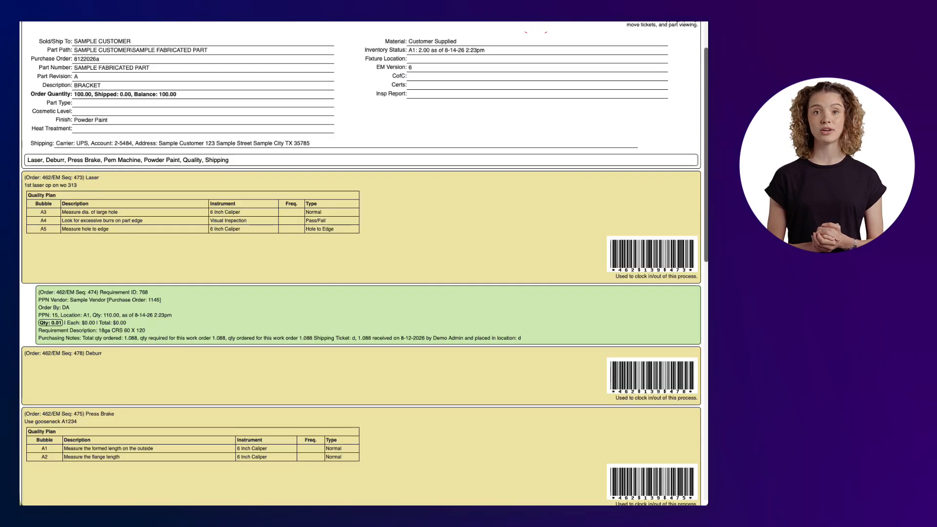
left_click(489, 14)
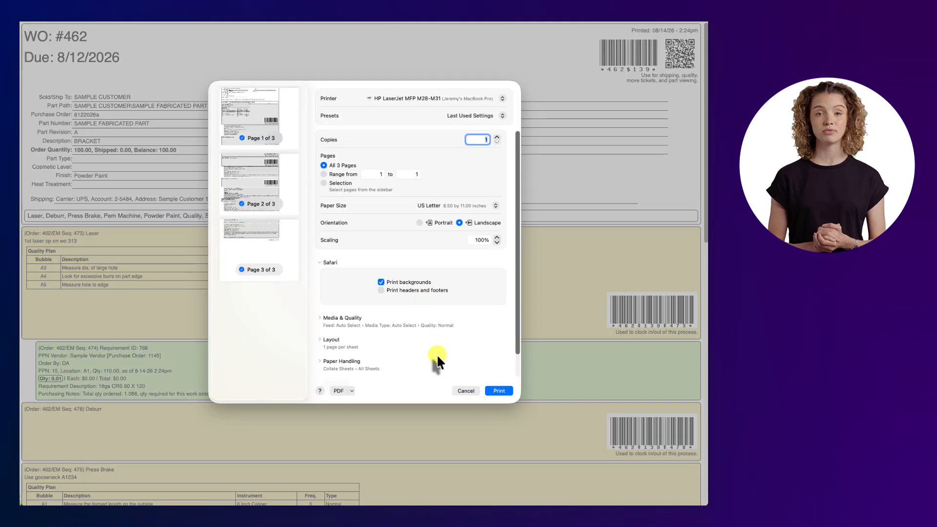
left_click(463, 390)
scroll(342, 283, "down", 2)
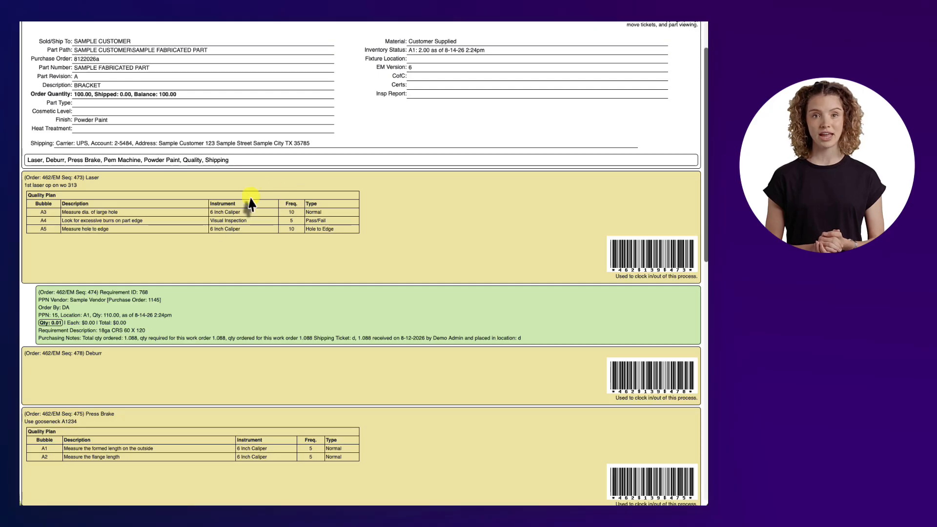
left_click(331, 17)
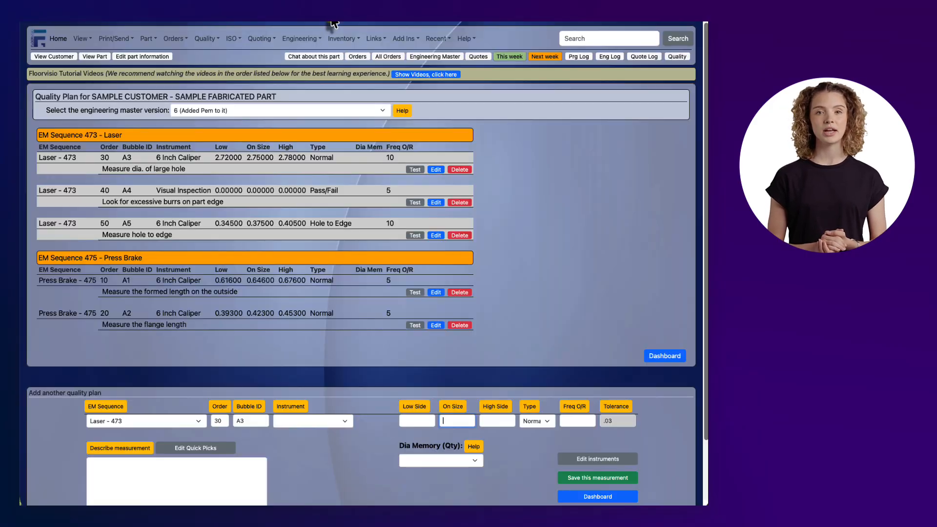
From work order 462, open the Laser operation through its barcode, closing the barcode notice, and bring up its measurement recording form
left_click(519, 13)
scroll(554, 118, "up", 2)
left_click(677, 56)
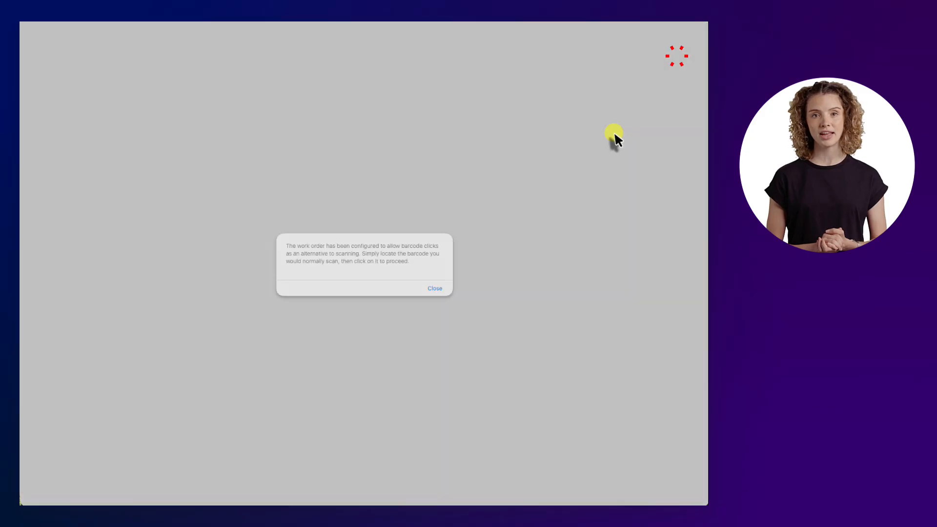
left_click(434, 288)
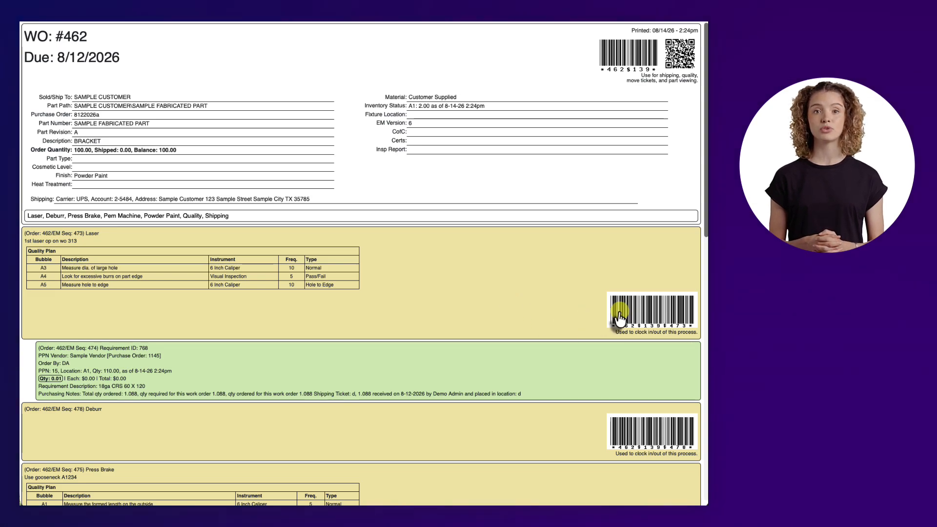
left_click(652, 313)
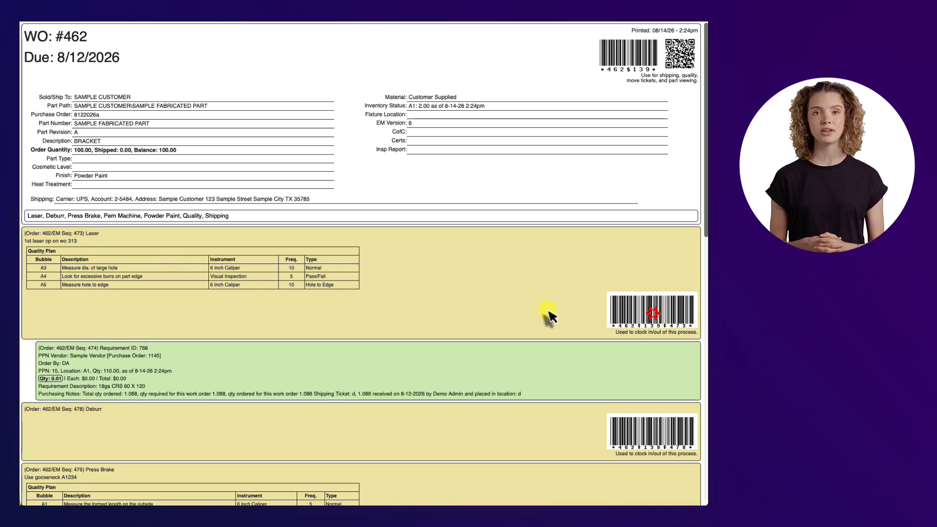
left_click(351, 126)
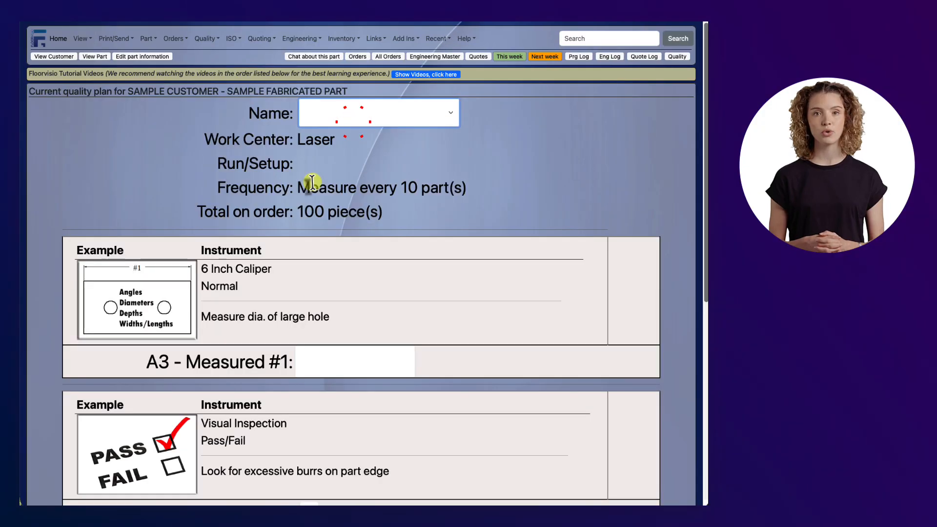
Look over the Laser recording form, examining the work details and the example, instrument and entry fields of measurements A3, A4 and A5
scroll(328, 197, "down", 1)
scroll(339, 264, "down", 3)
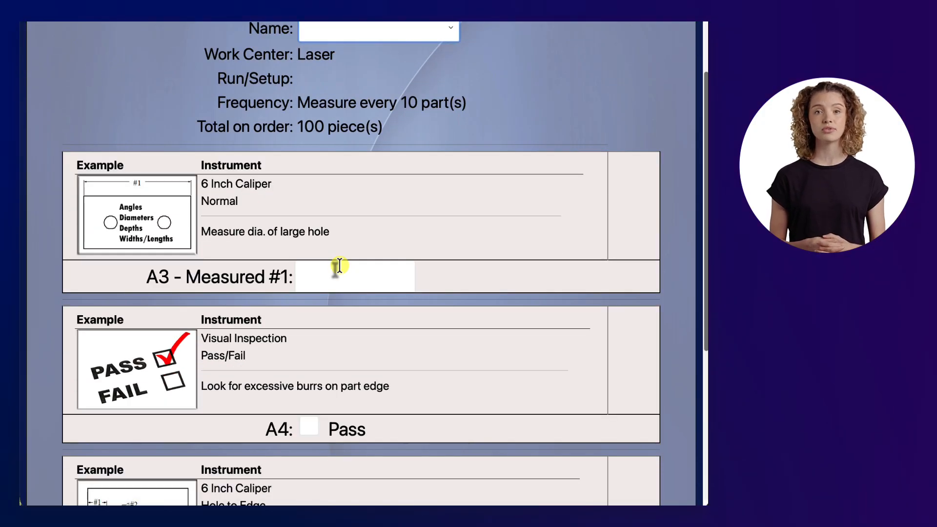
double_click(154, 276)
scroll(169, 276, "down", 3)
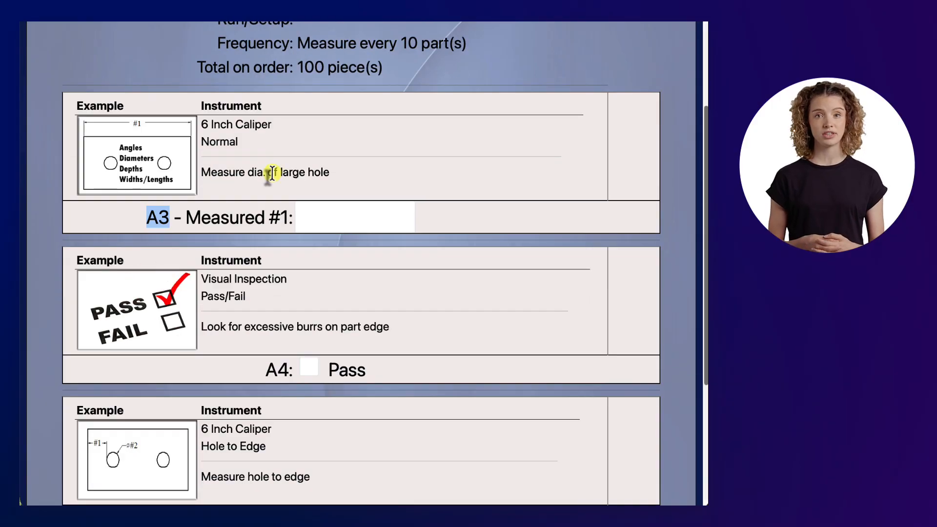
scroll(263, 188, "down", 1)
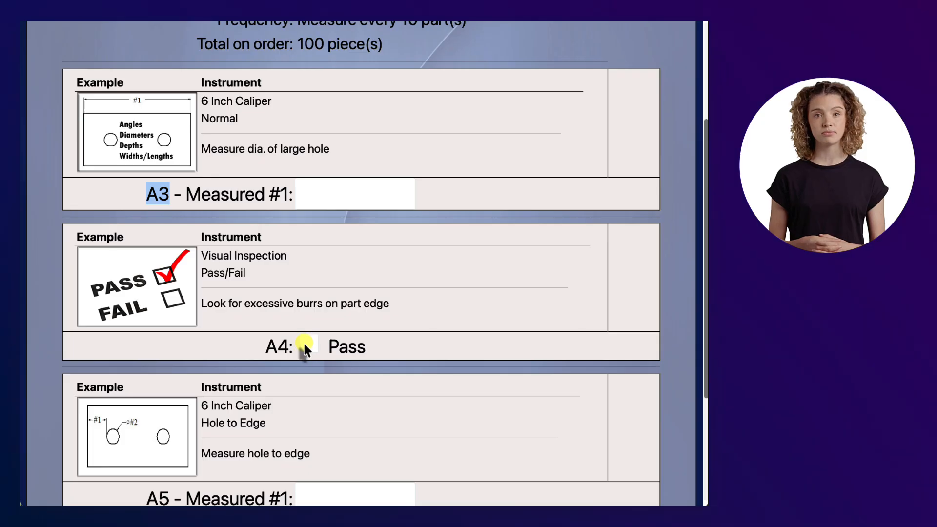
scroll(304, 340, "down", 7)
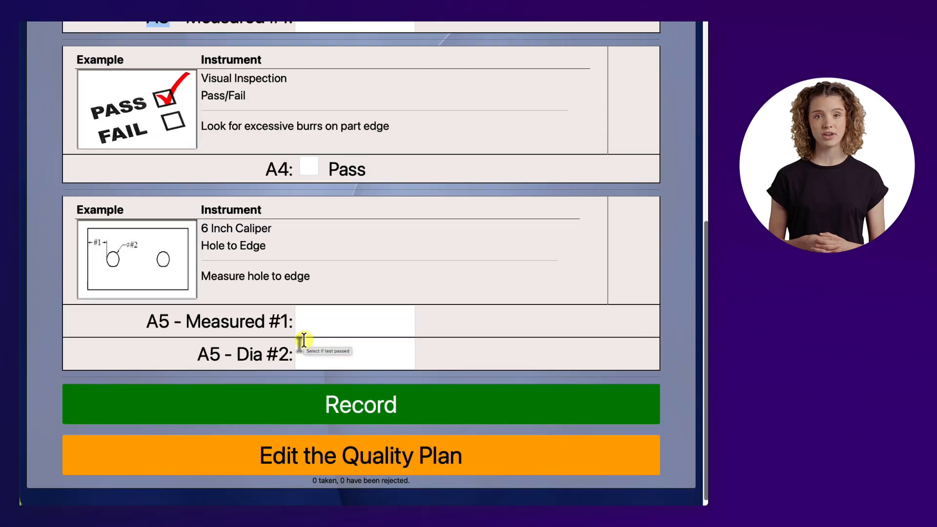
scroll(203, 321, "up", 4)
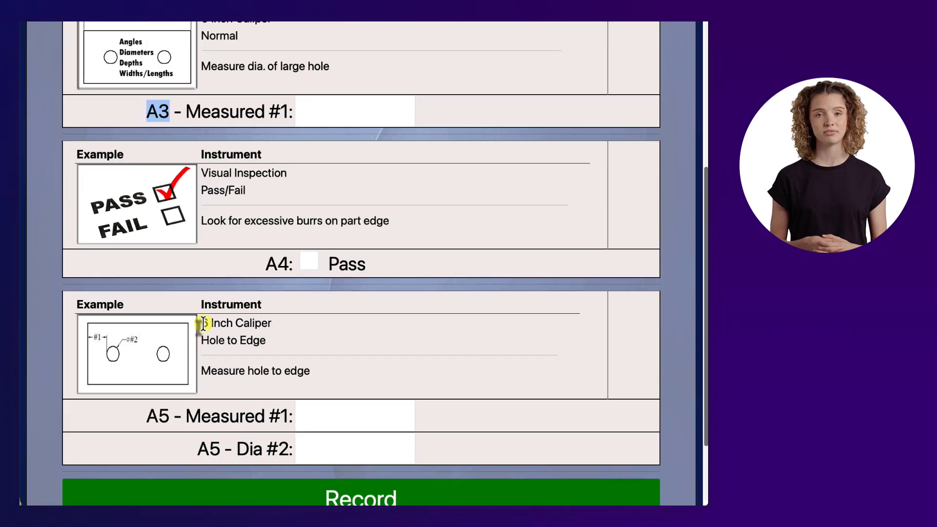
scroll(203, 323, "up", 4)
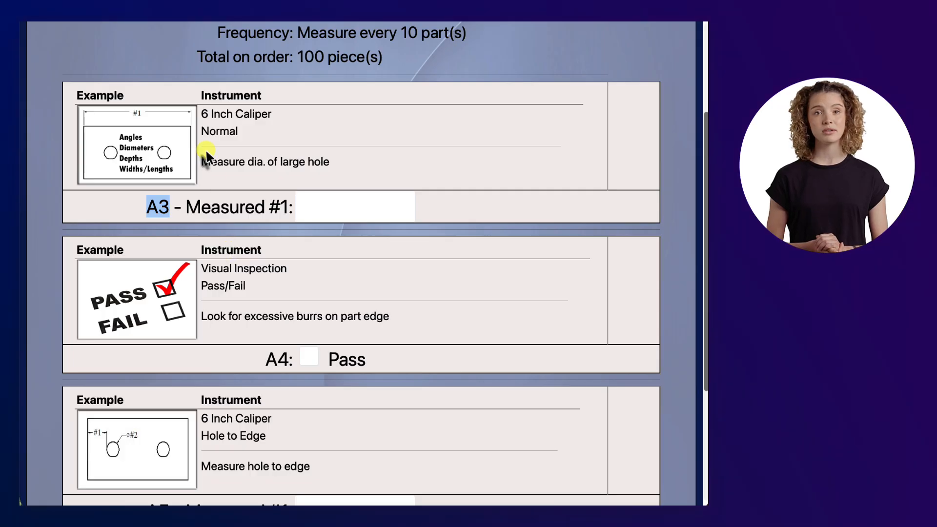
scroll(266, 154, "up", 6)
scroll(265, 155, "down", 12)
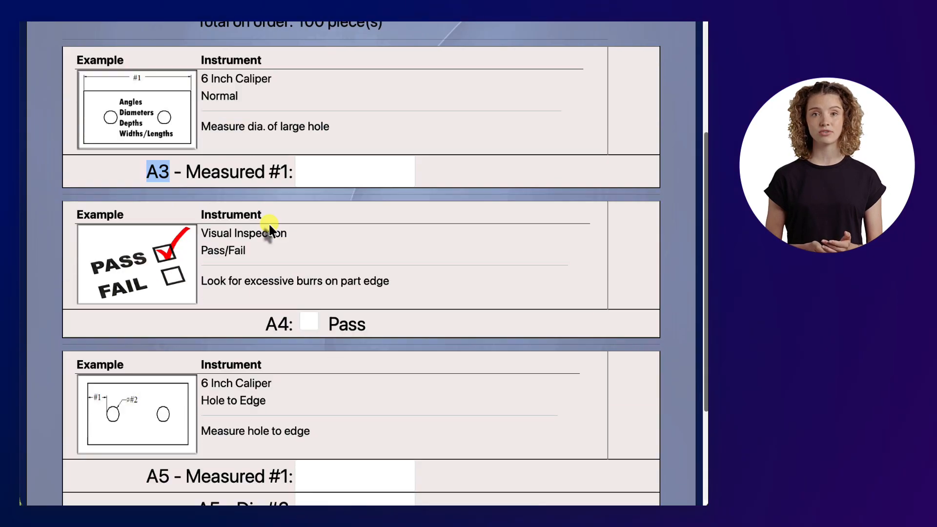
scroll(273, 318, "up", 13)
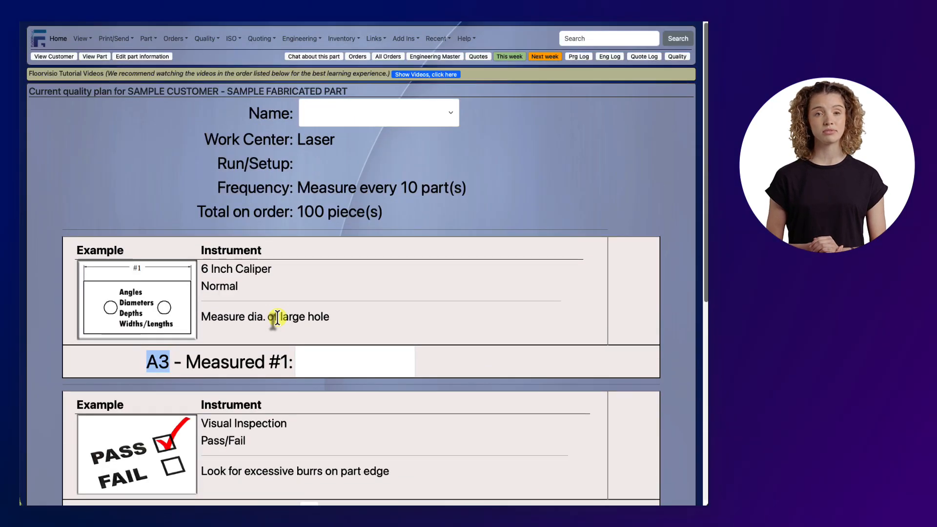
Select Demo Admin as the name on the form and enter 2.745 for measurement A3, the large hole diameter
left_click(383, 120)
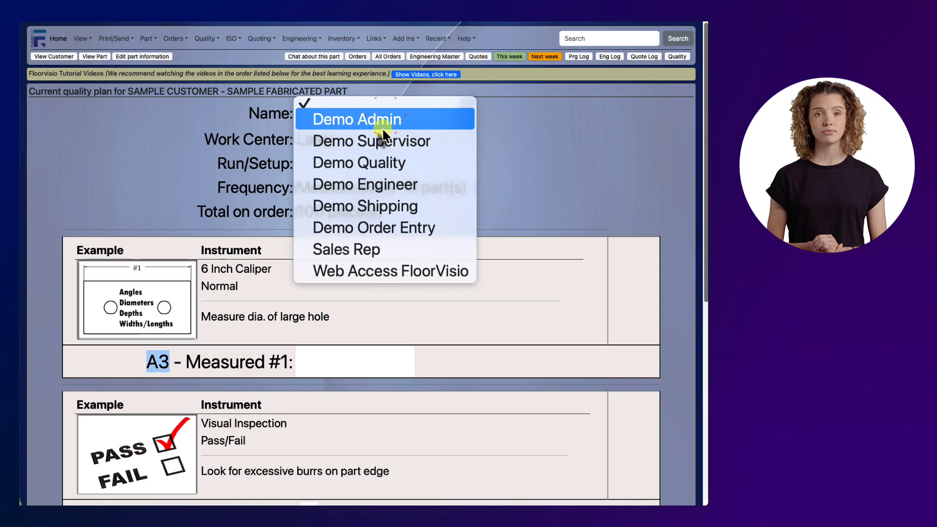
left_click(380, 122)
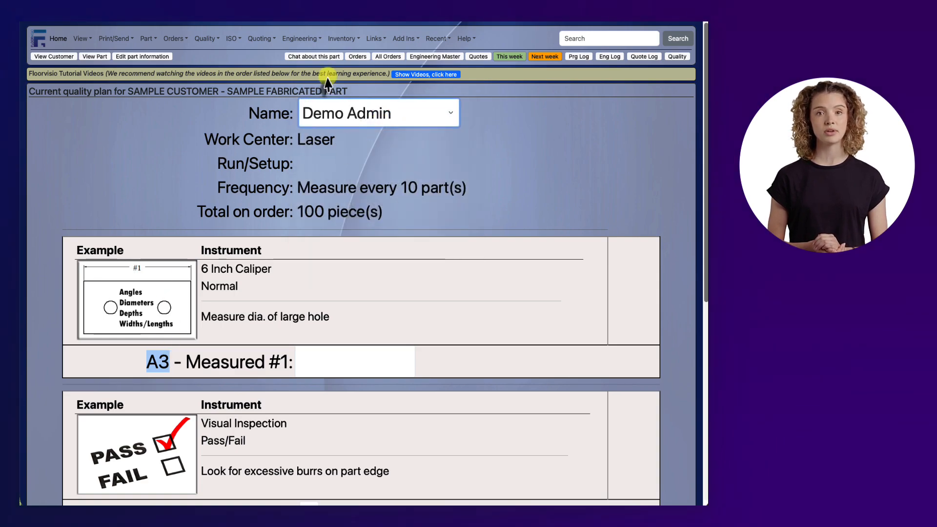
scroll(332, 80, "down", 1)
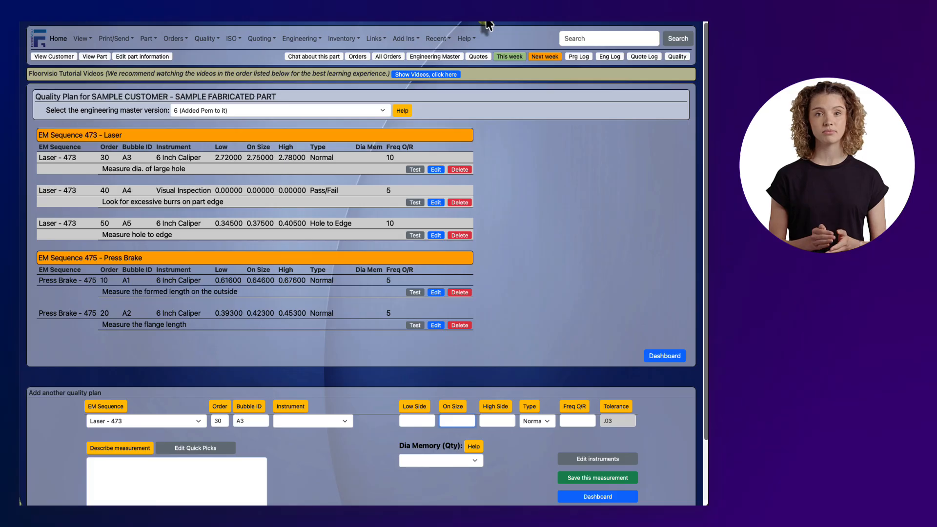
left_click(568, 23)
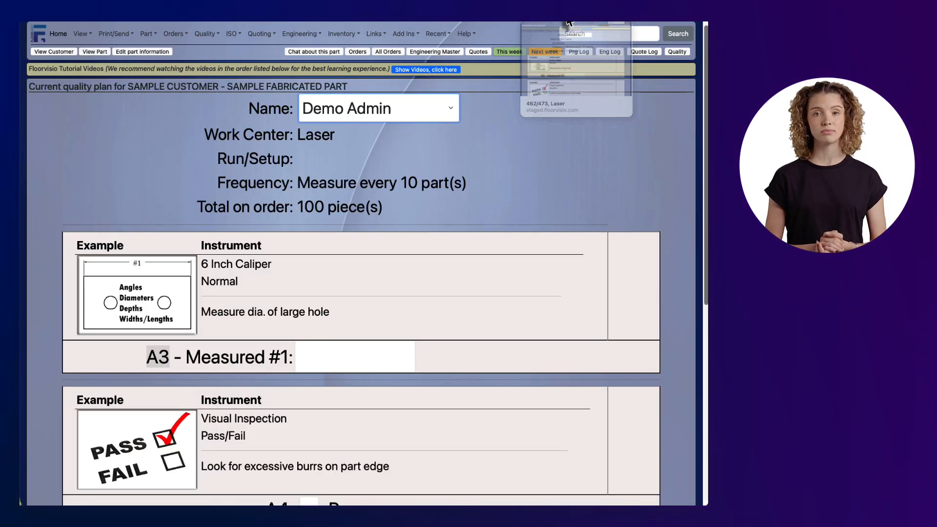
left_click(320, 354)
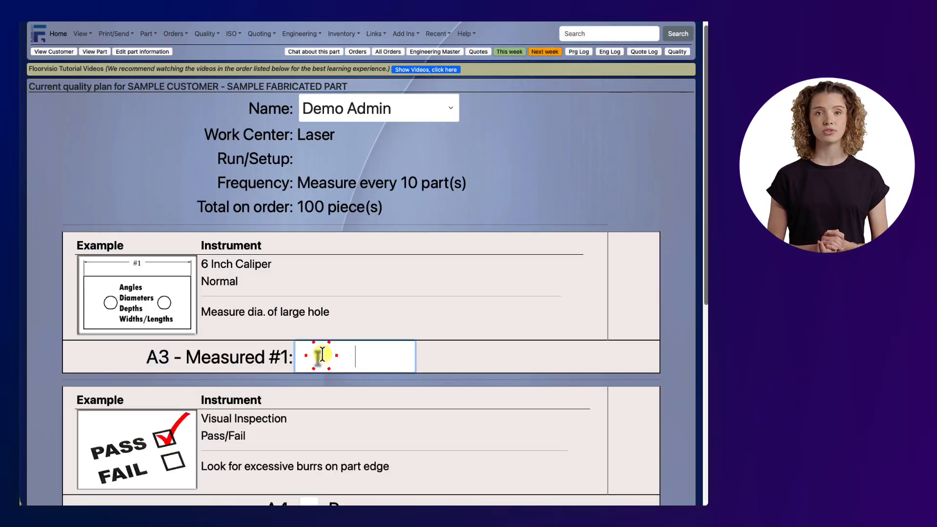
type("2.745")
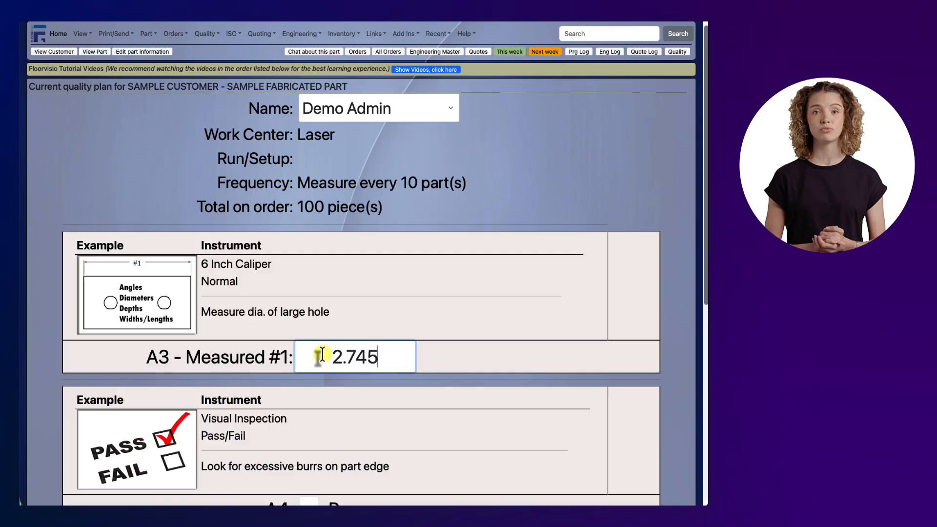
Mark the A4 burr inspection as passed and enter .270 as the first measured value of A5
scroll(322, 354, "down", 3)
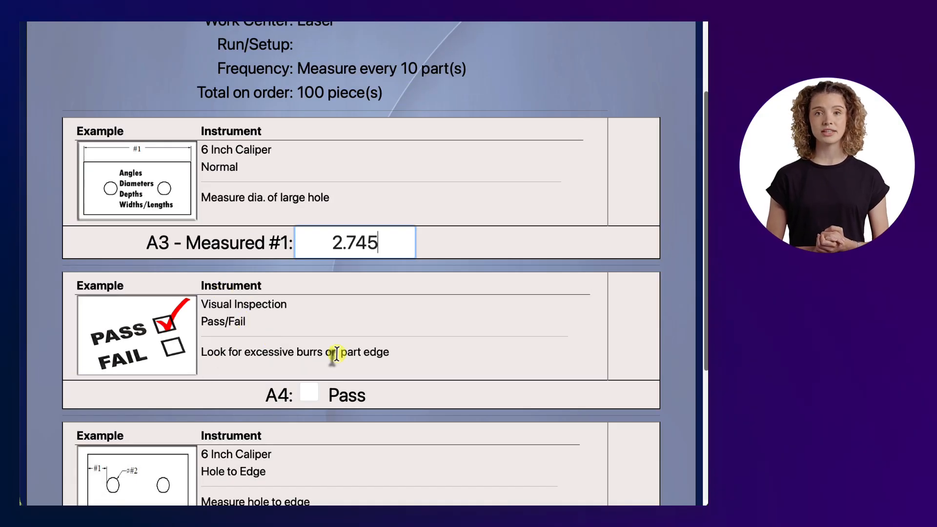
left_click(311, 393)
scroll(355, 332, "down", 3)
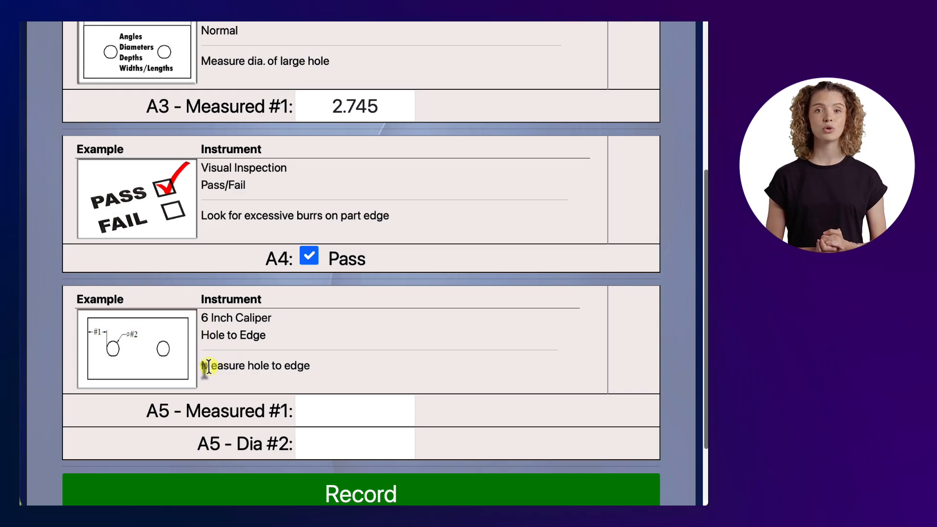
left_click_drag(210, 366, 310, 370)
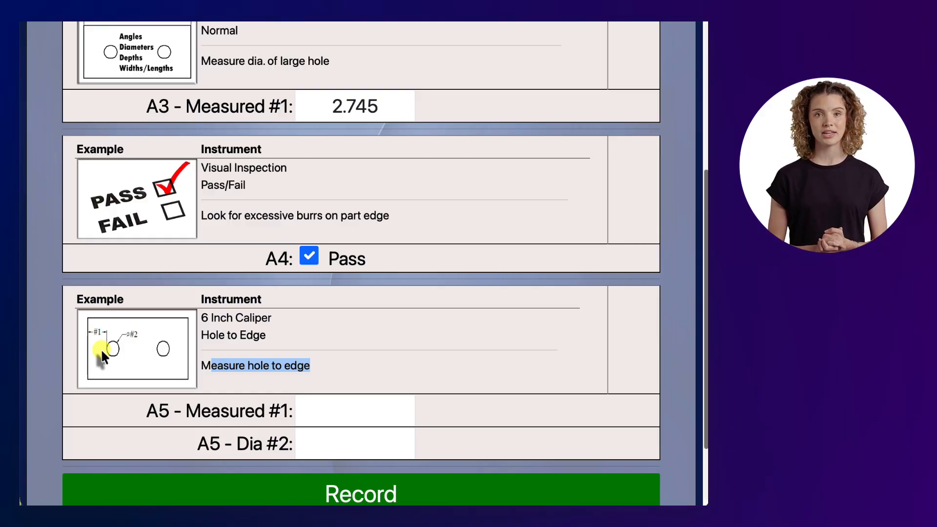
scroll(412, 182, "down", 1)
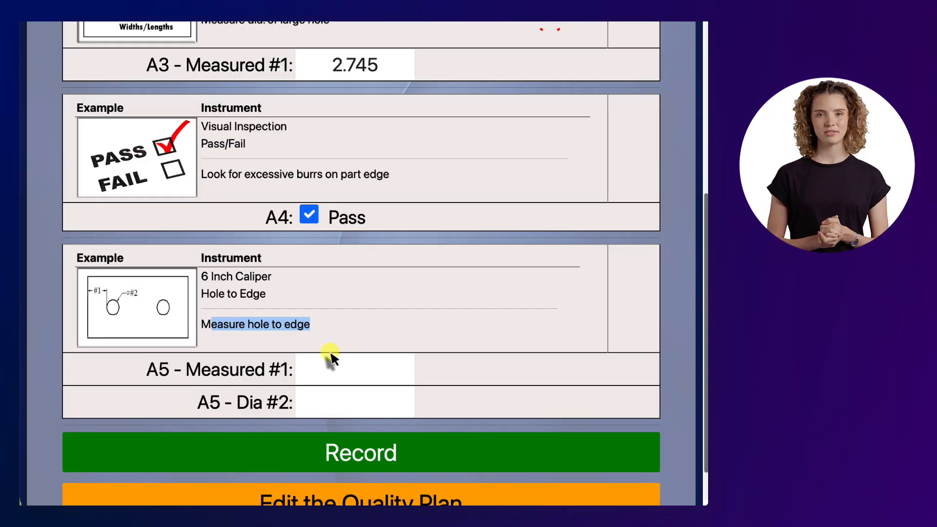
left_click(331, 365)
type(".270")
Check the small hole's diameter on the bracket drawing, enter .205 for A5 Dia #2, and record the measurements
left_click(328, 398)
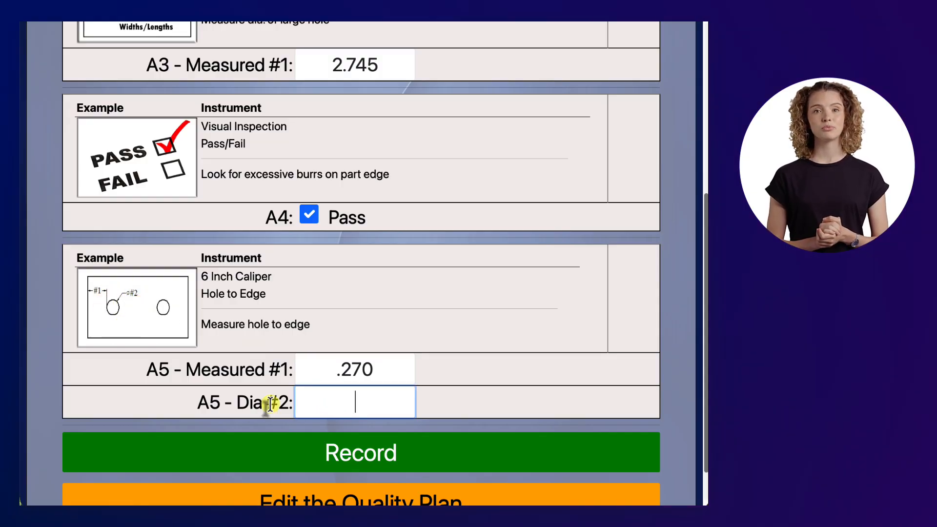
left_click_drag(268, 403, 284, 404)
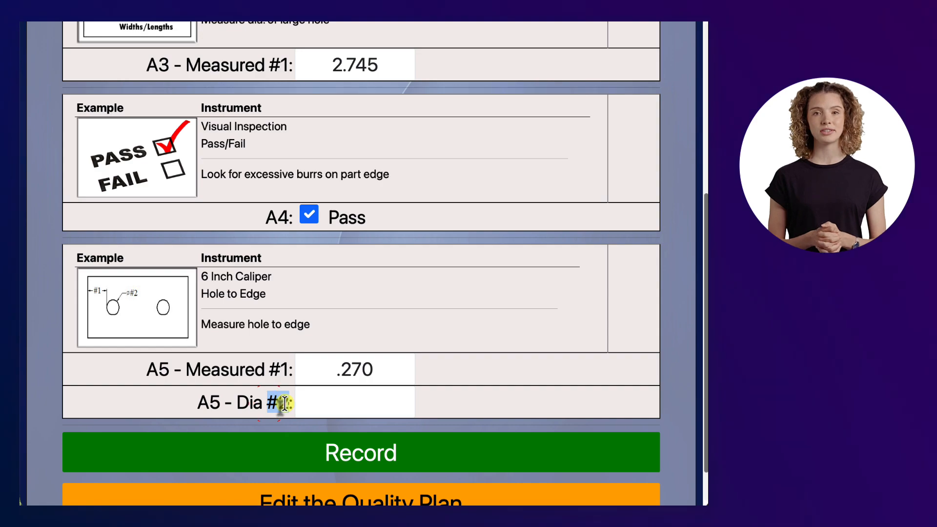
left_click(311, 399)
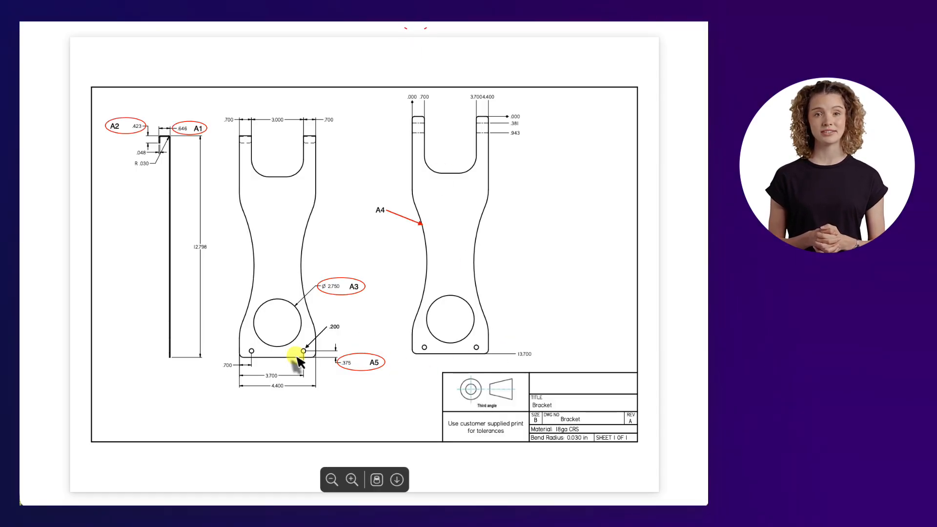
left_click(539, 10)
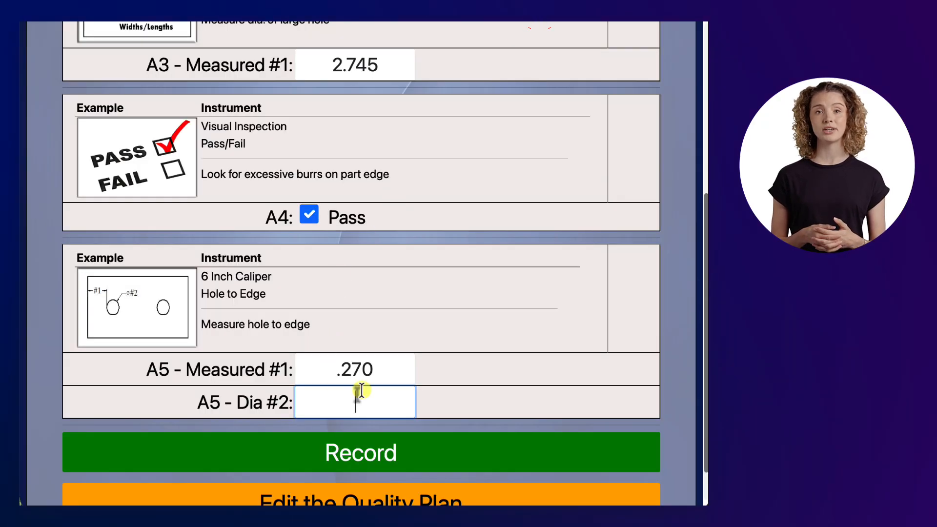
type(".205")
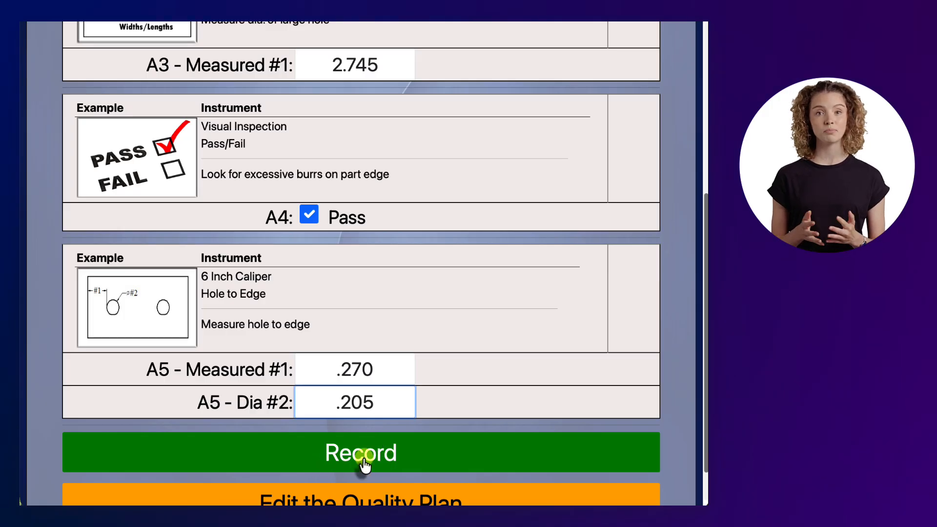
left_click(376, 448)
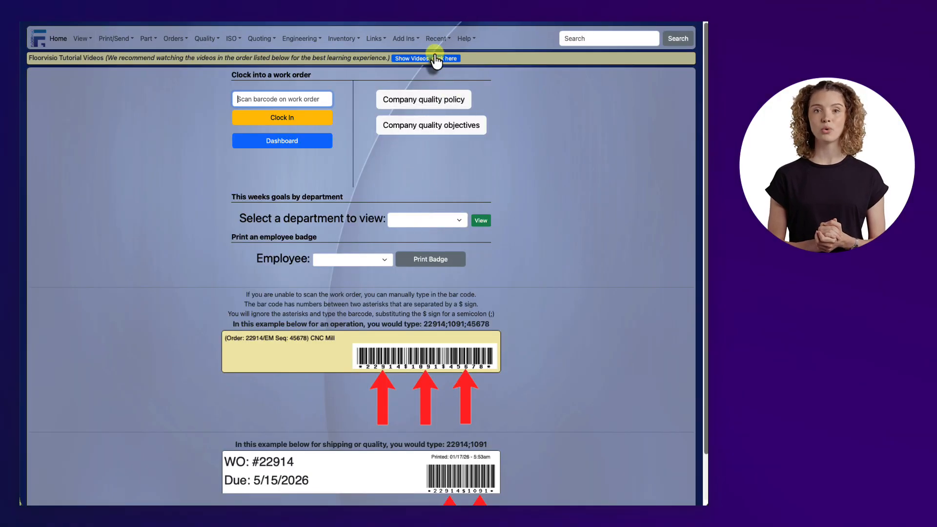
Reopen the Laser operation's measurement form from work order 462 and select Demo Supervisor as the name
left_click(467, 21)
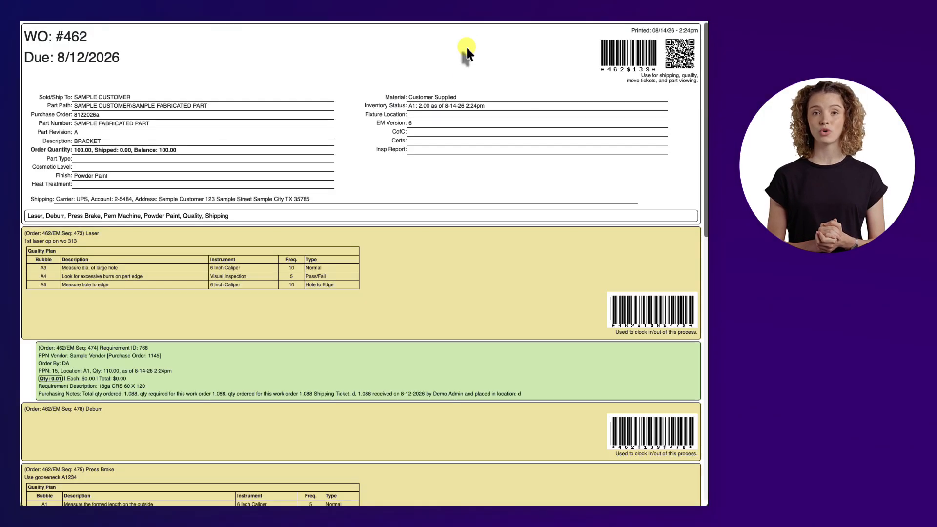
left_click(658, 320)
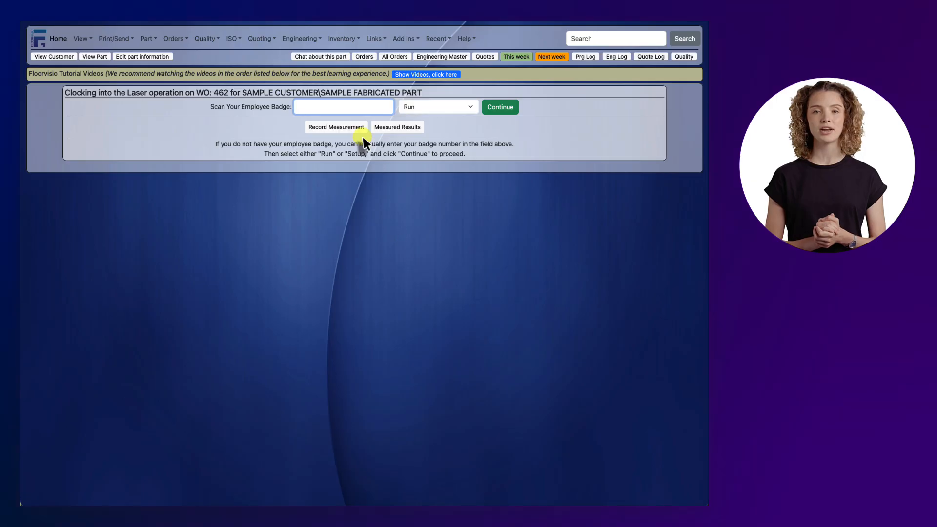
left_click(359, 126)
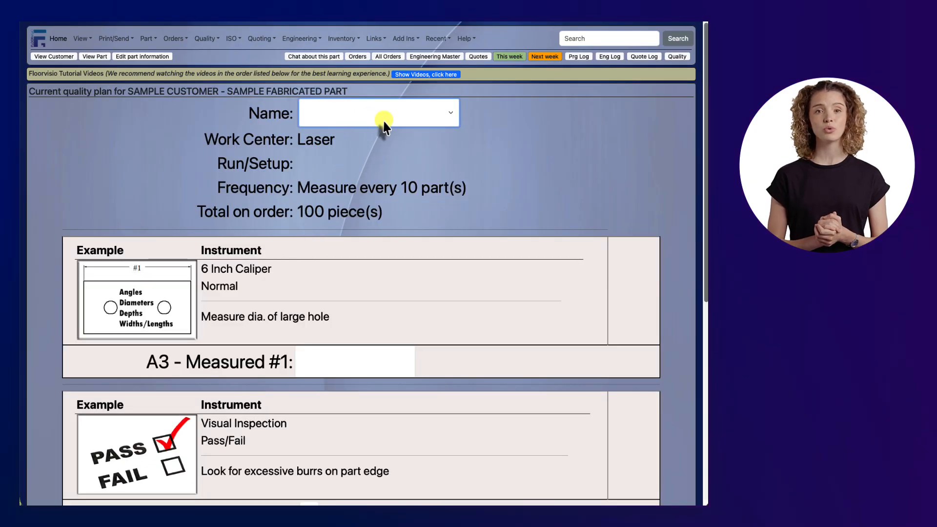
left_click(383, 122)
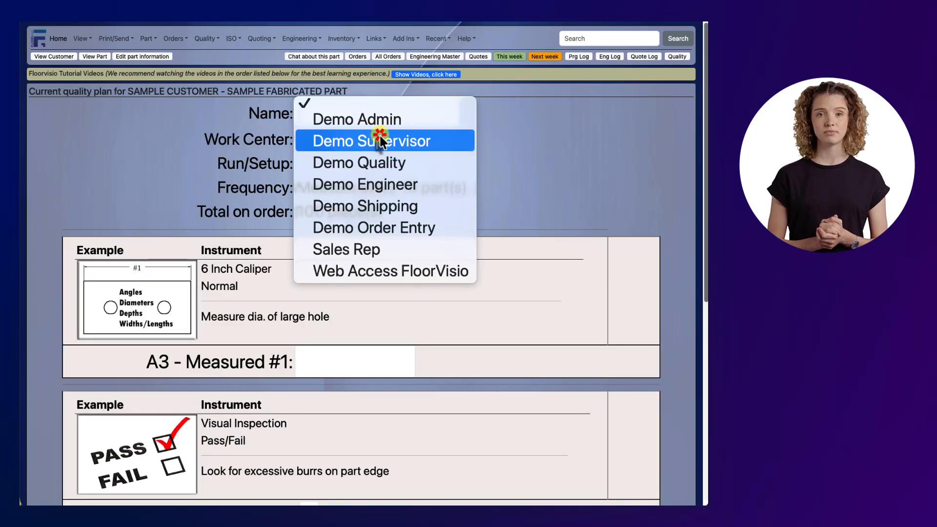
left_click(379, 139)
Consult the bracket drawing from the Laser form and enter .650 as the measured value for A3
scroll(318, 308, "down", 1)
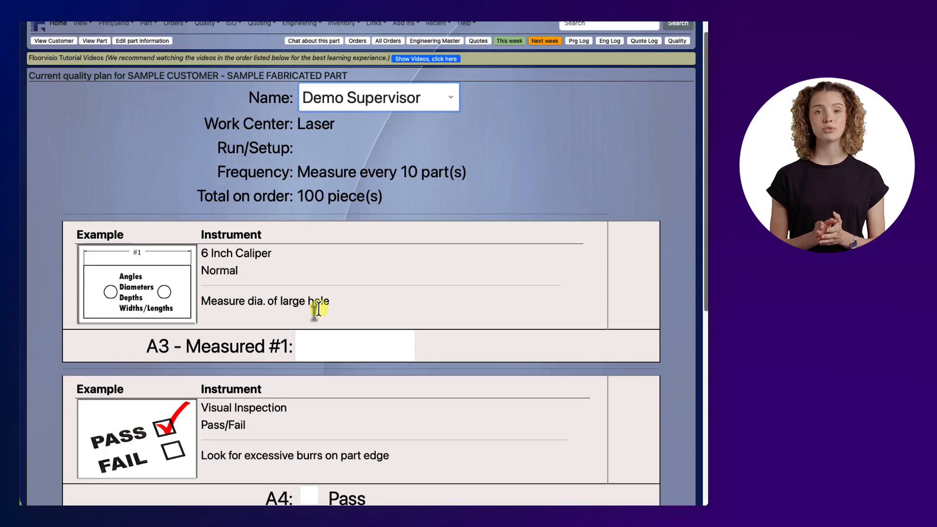
scroll(319, 307, "down", 2)
left_click(322, 307)
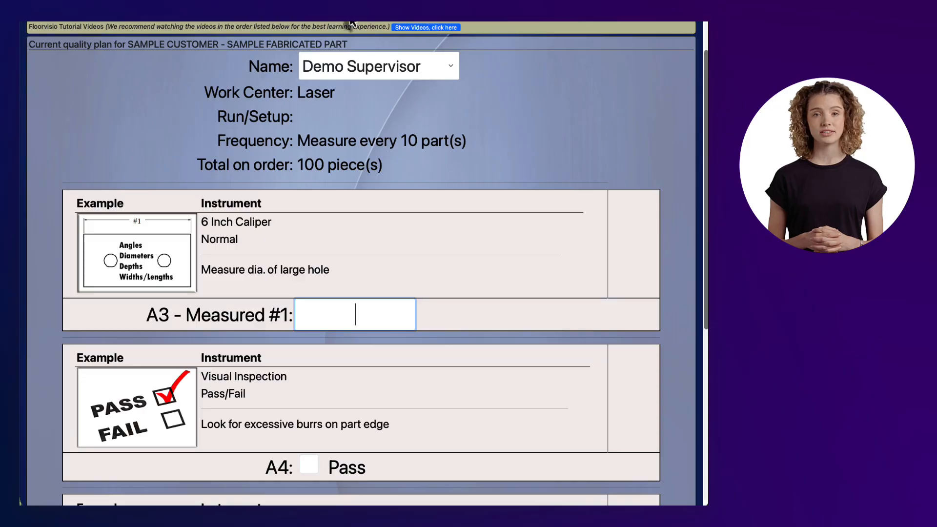
left_click(348, 22)
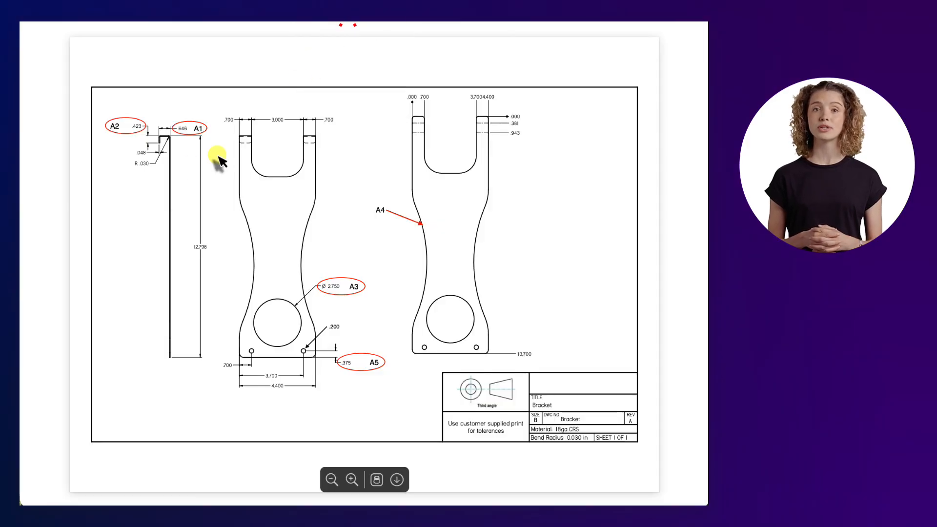
left_click(465, 25)
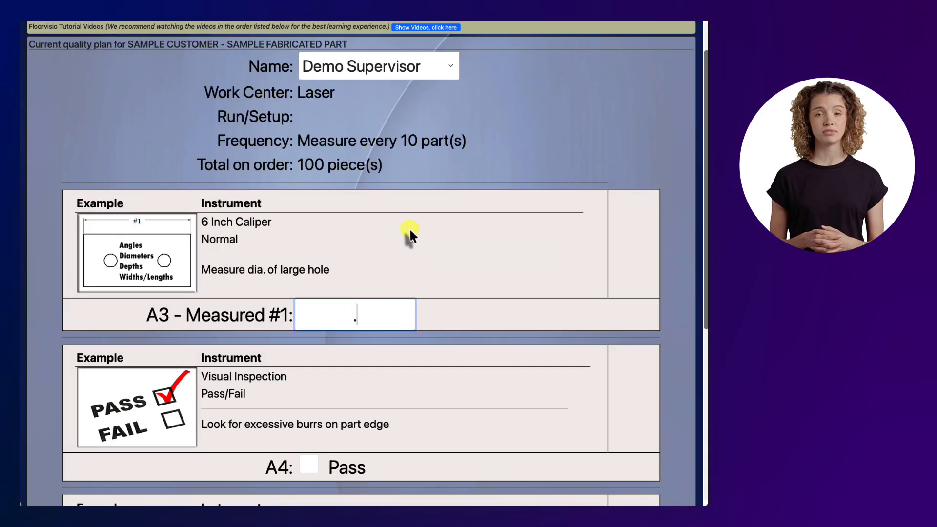
type(".650")
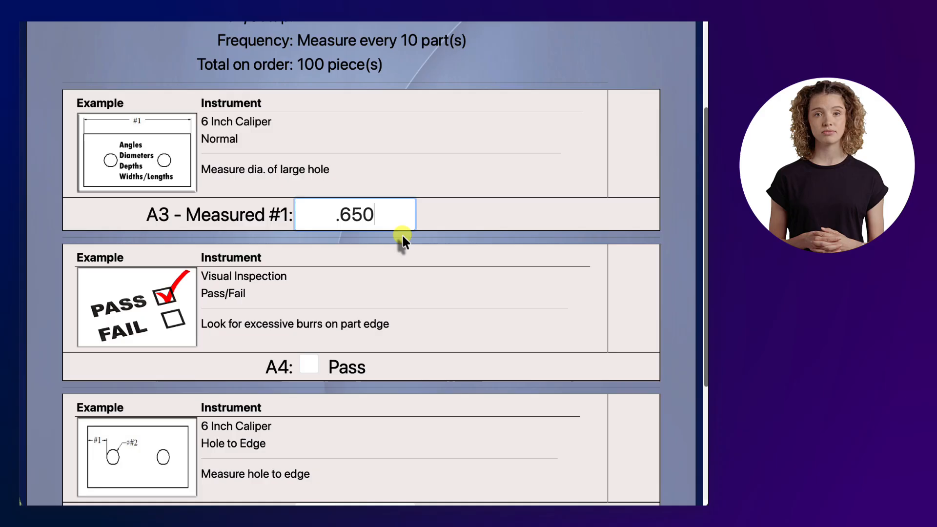
Mark the A4 burr inspection as passed, enter .3 for A5 Measured #1 and .201 for A5 Dia #2, and record the measurements
left_click(309, 364)
scroll(341, 298, "down", 3)
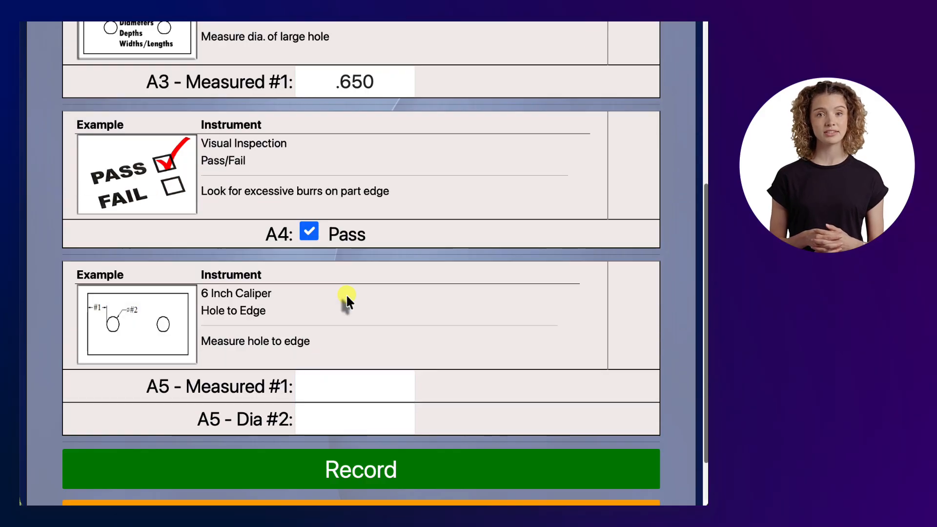
left_click(320, 391)
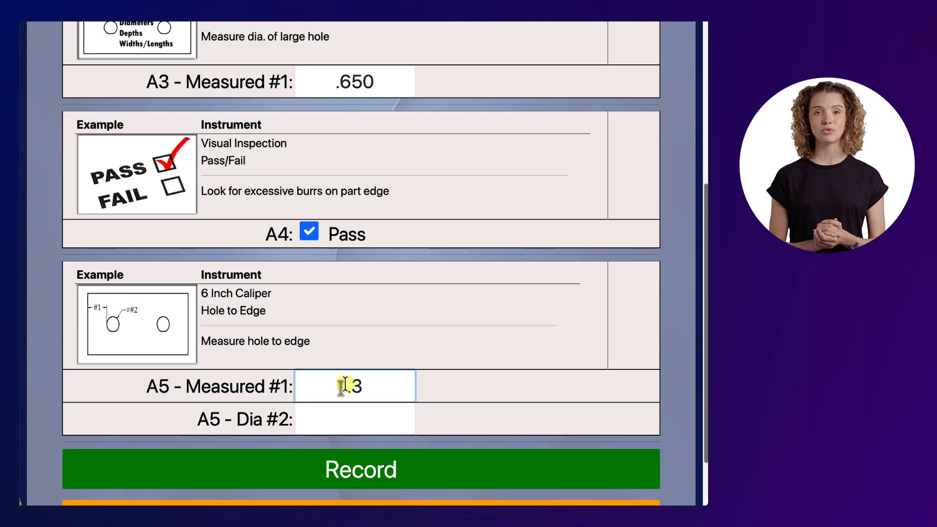
left_click(343, 411)
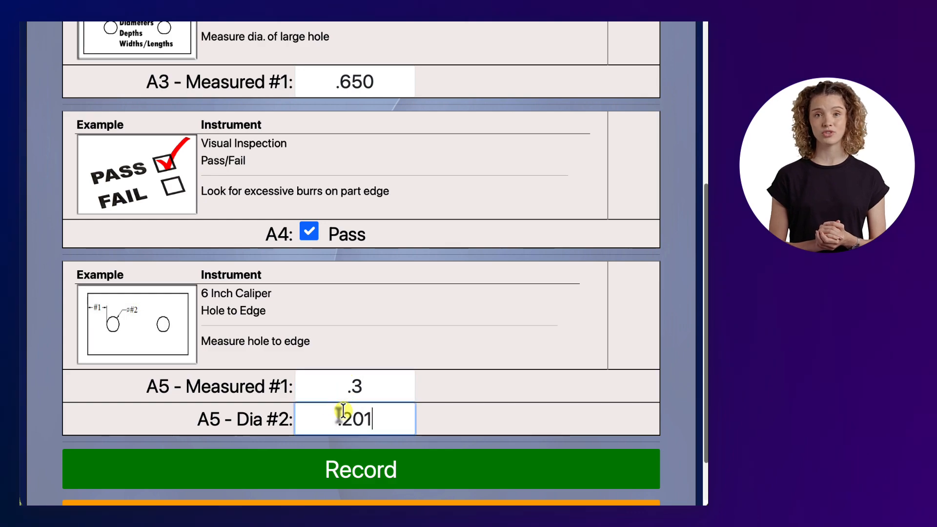
type(".201")
left_click(346, 464)
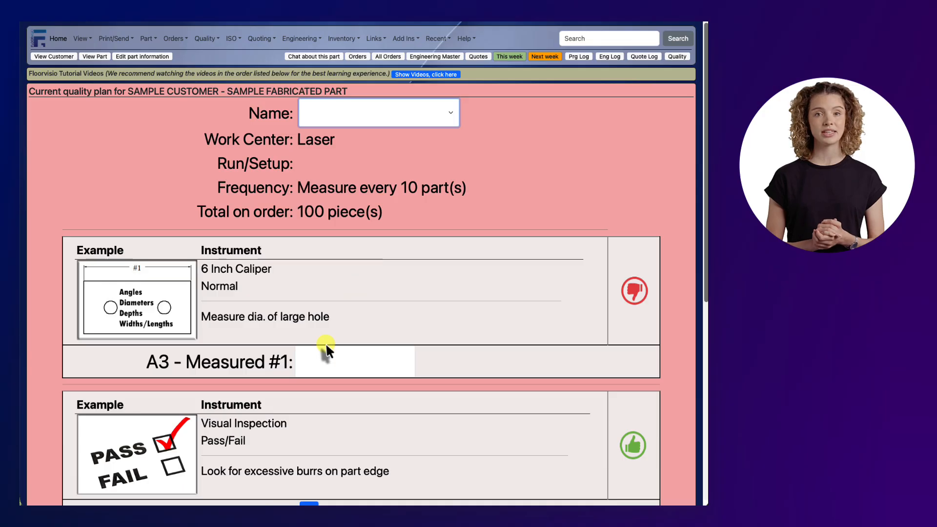
Examine the returned Laser form for the pass or fail result of measurements A3, A4 and A5
scroll(365, 282, "down", 5)
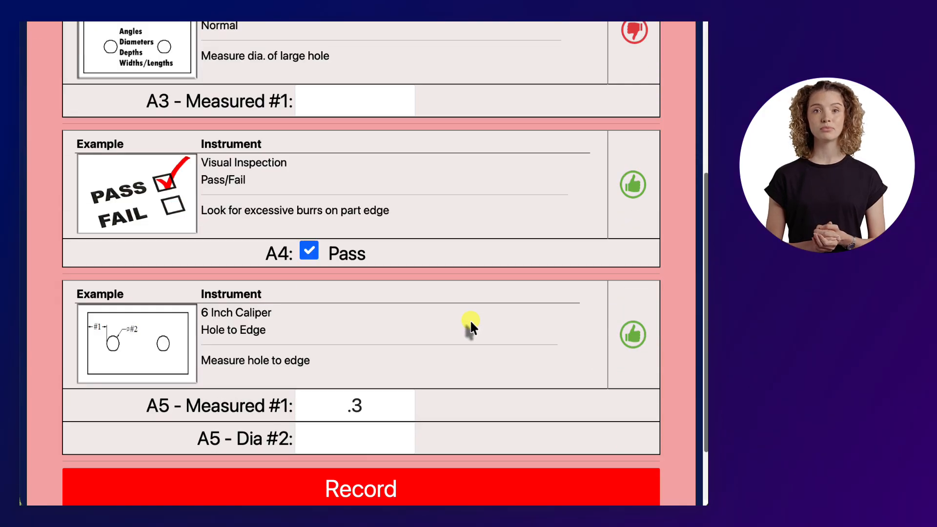
scroll(469, 319, "up", 3)
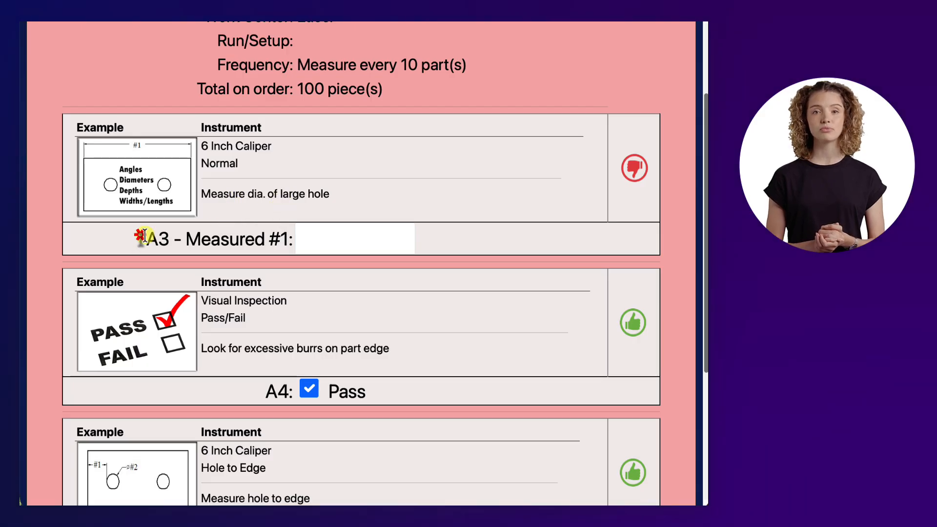
left_click_drag(143, 236, 292, 233)
left_click(164, 246)
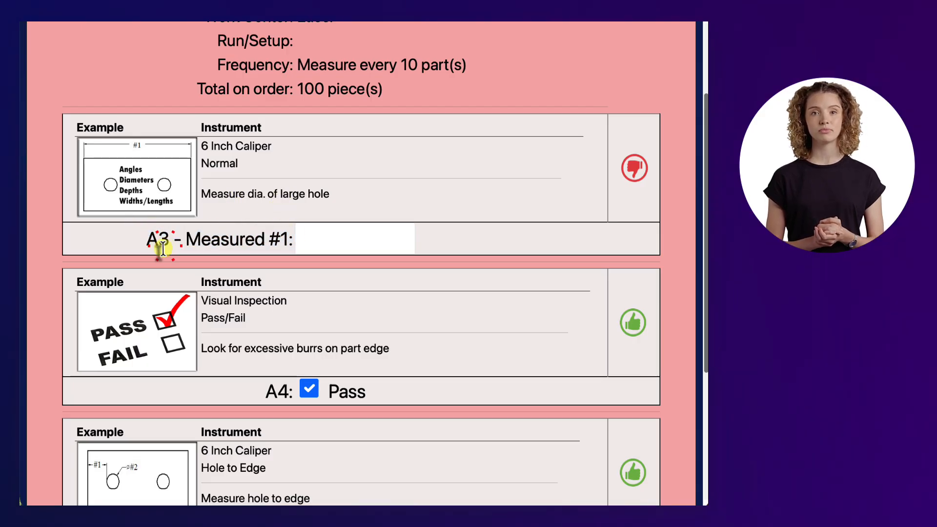
scroll(288, 263, "down", 5)
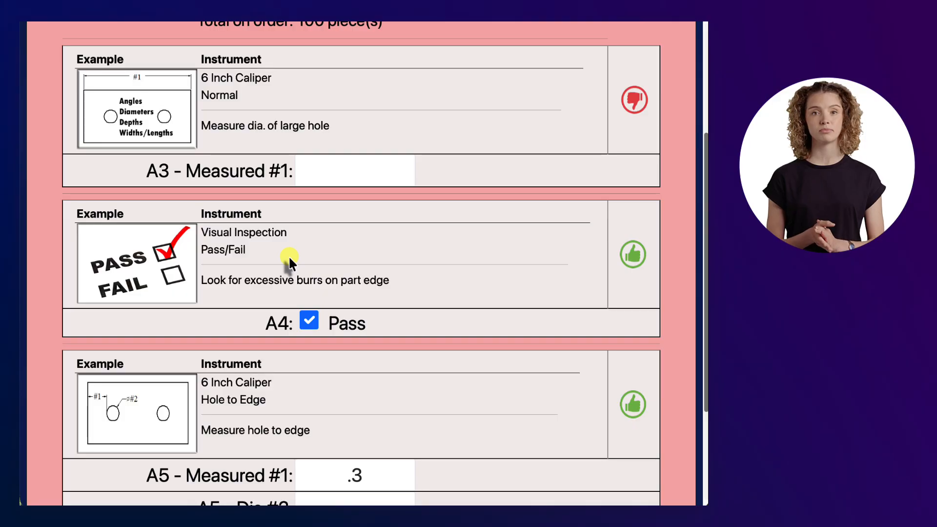
scroll(288, 256, "up", 10)
scroll(253, 264, "down", 3)
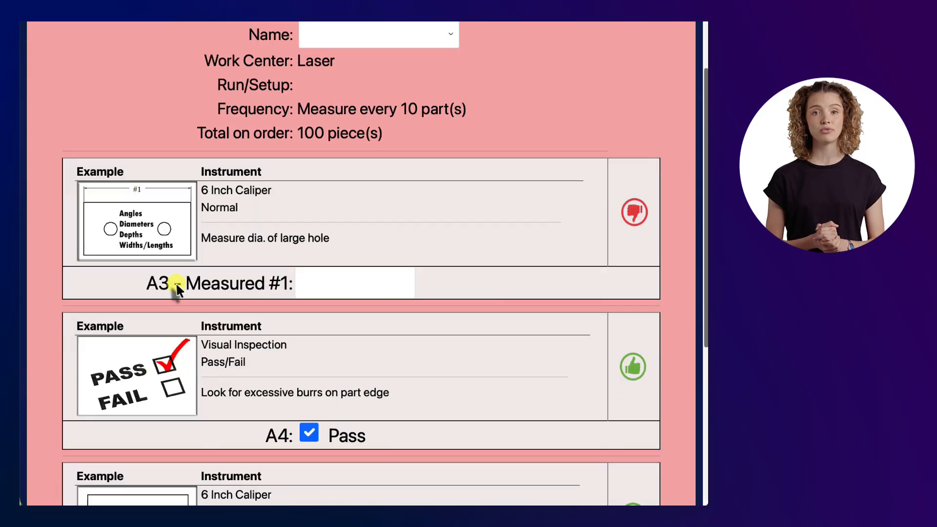
Enter 2.750 for A3 and .2 for A5 Dia #2, and submit the corrected measurements
scroll(176, 285, "down", 4)
left_click(356, 179)
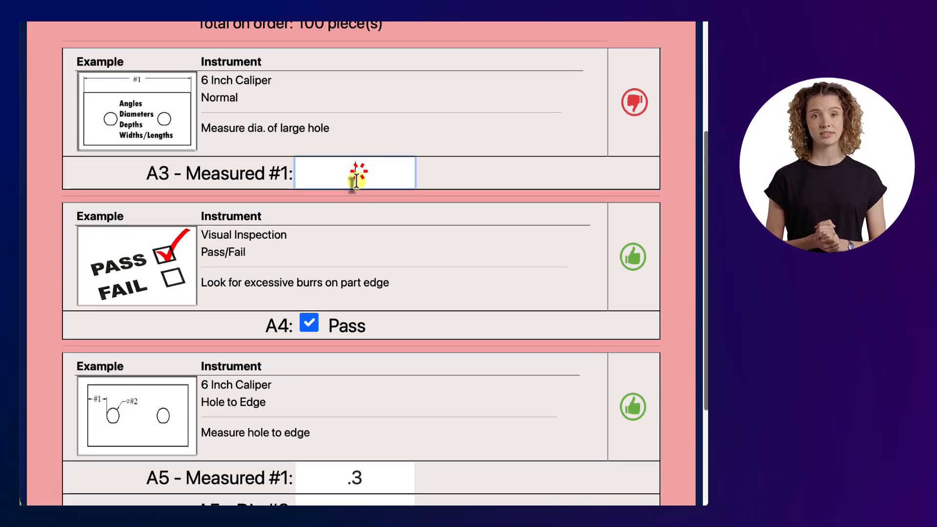
type("2.750")
scroll(287, 229, "down", 3)
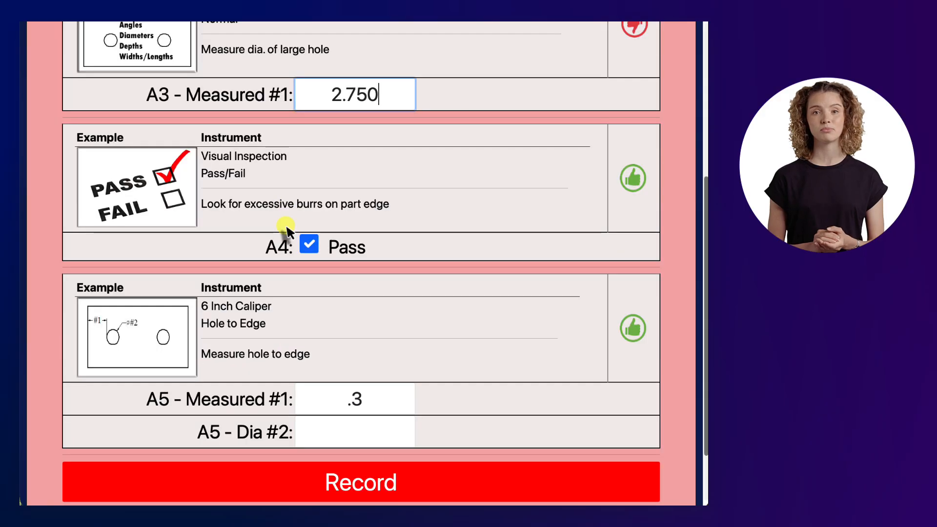
left_click(332, 429)
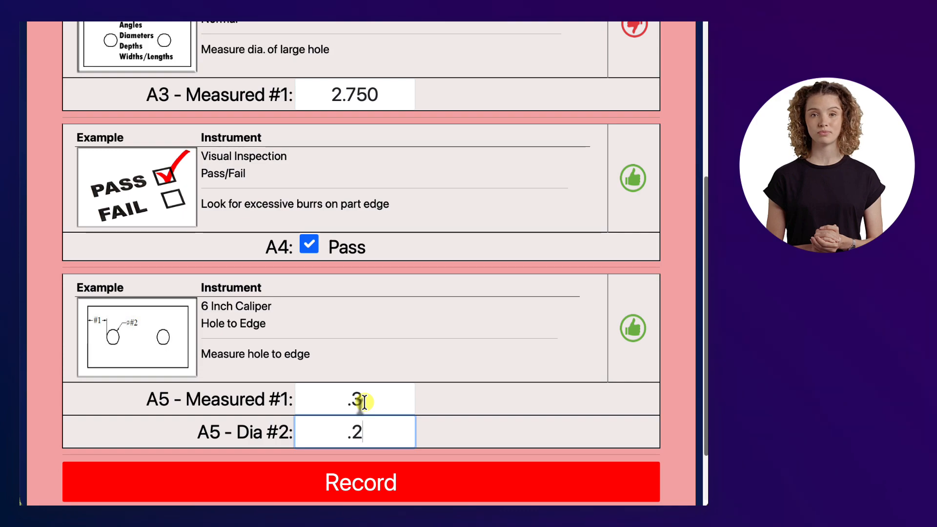
left_click(357, 486)
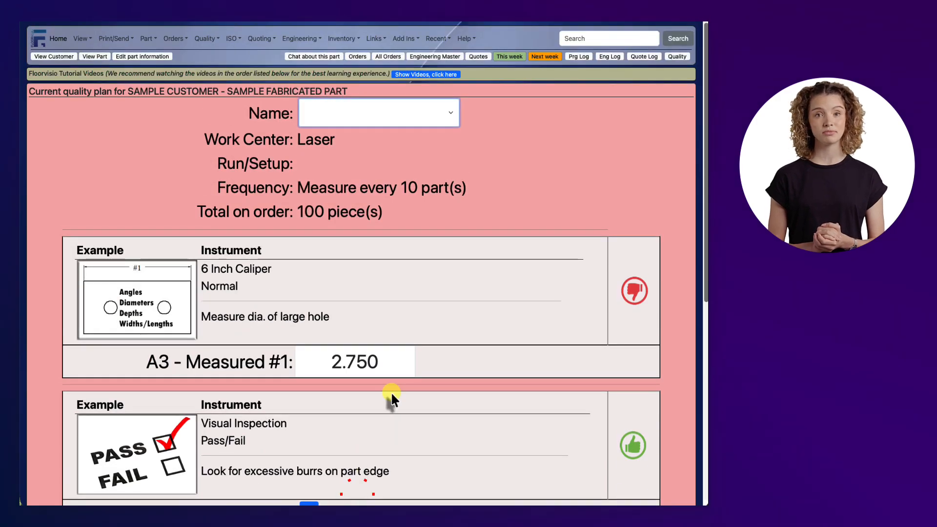
Select Demo Supervisor as the name on the corrected Laser form and record the measurements
scroll(385, 312, "down", 5)
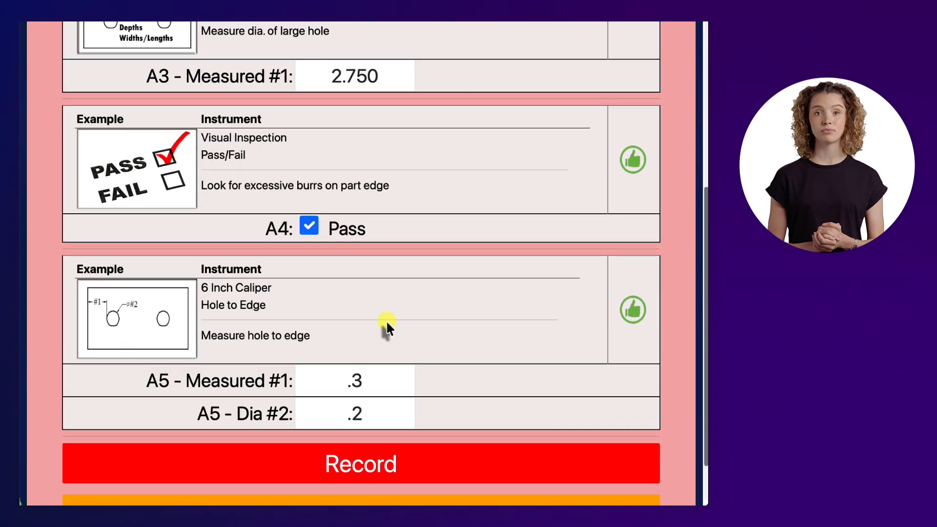
scroll(386, 320, "up", 4)
left_click(409, 47)
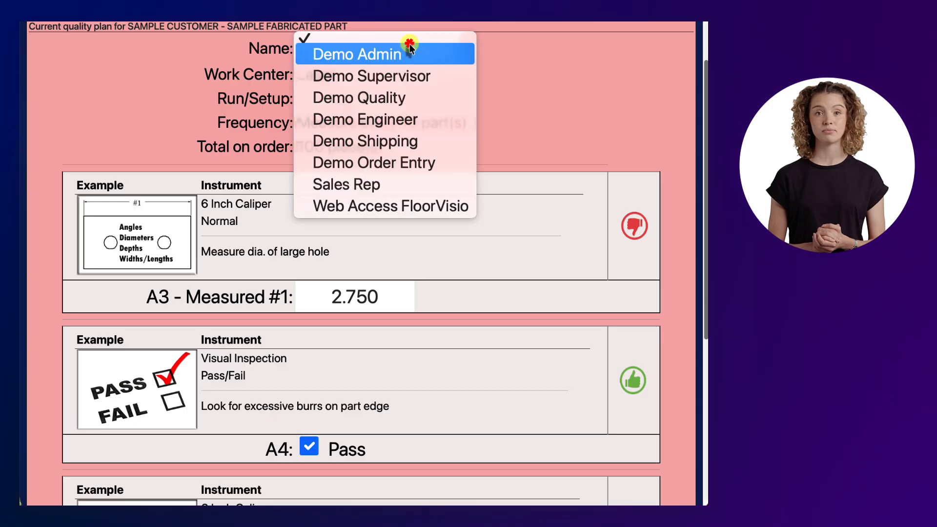
left_click(403, 75)
scroll(397, 133, "down", 4)
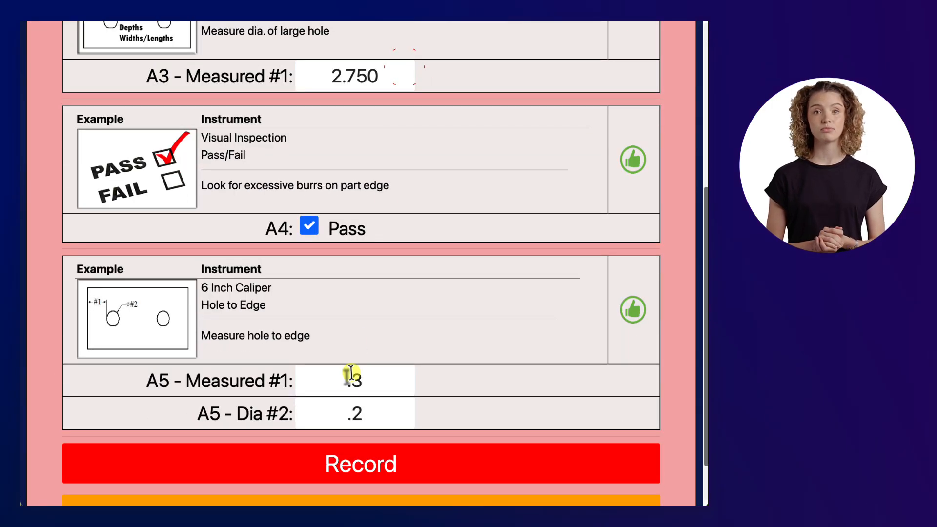
left_click(354, 464)
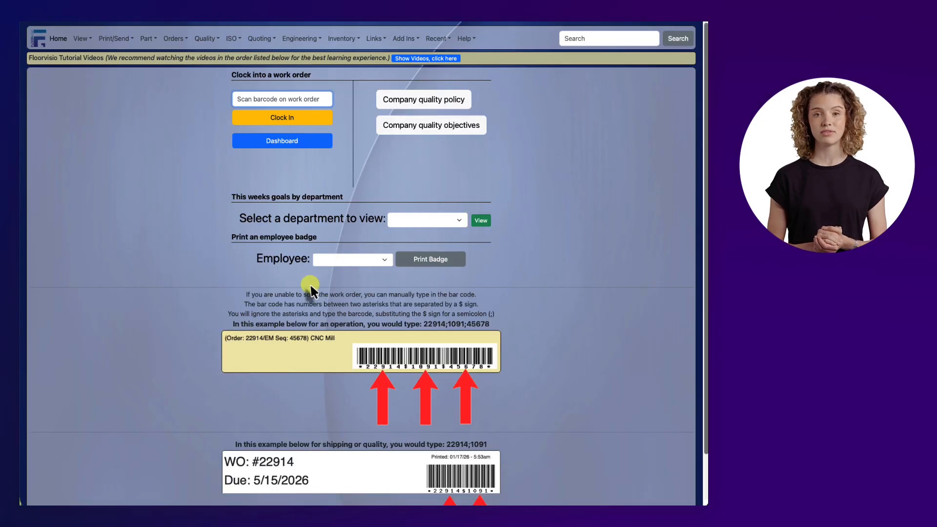
Reopen the sample fabricated bracket part from the recent parts and view the recorded measurements for work order 462
left_click(435, 38)
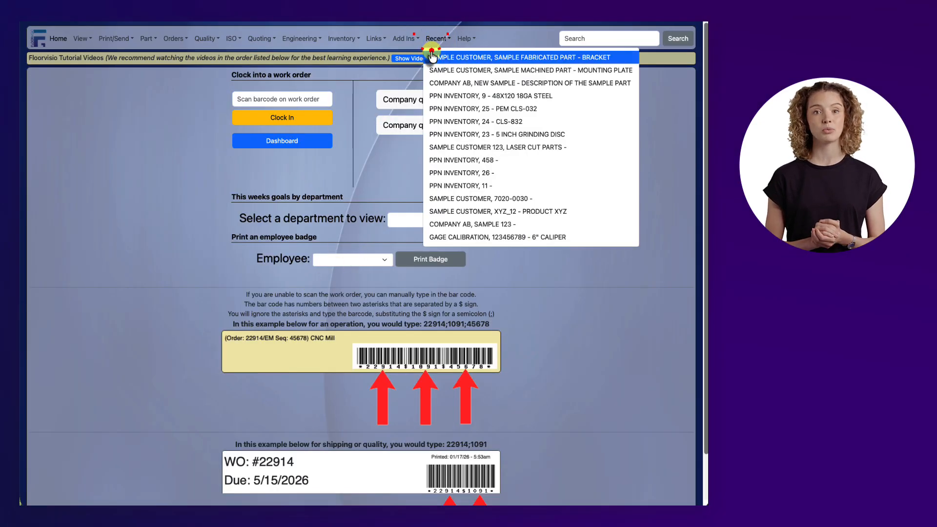
left_click(432, 57)
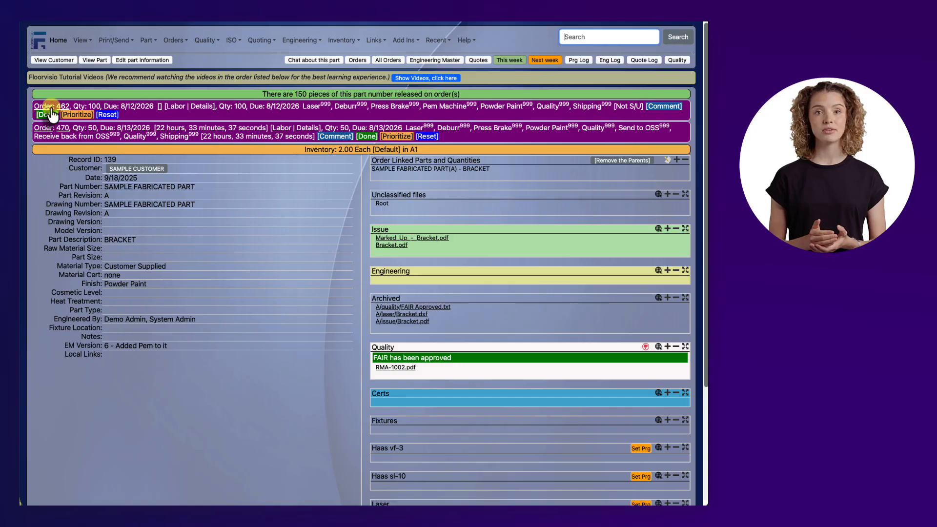
left_click(357, 60)
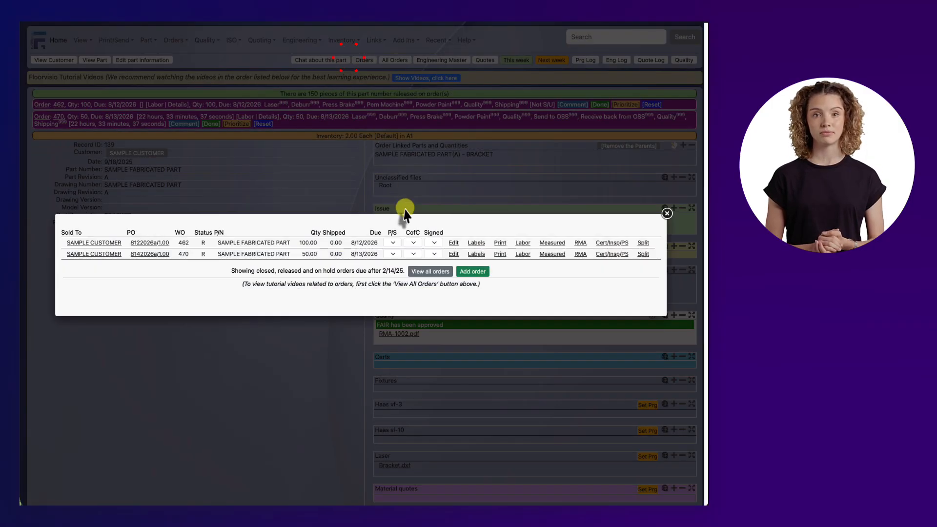
left_click(542, 243)
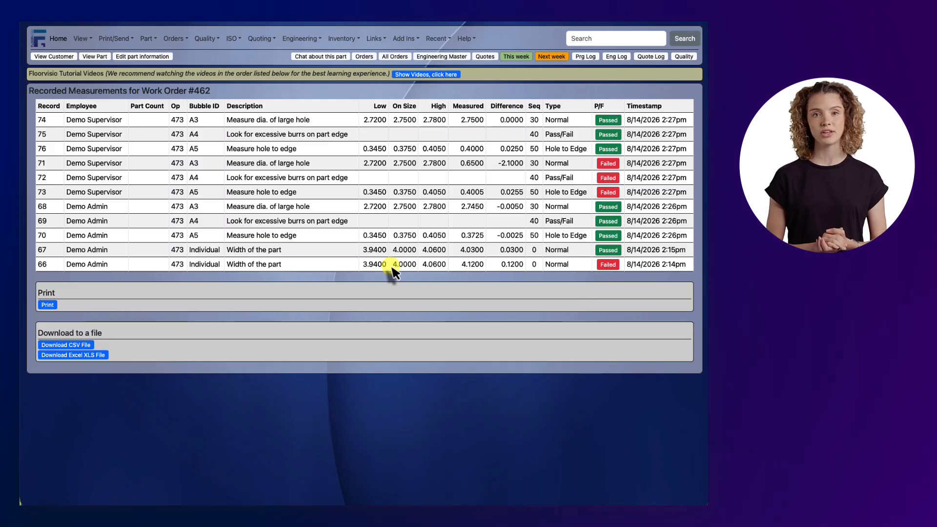
Open the Laser operation's quality plan from the part's engineering master
left_click(458, 57)
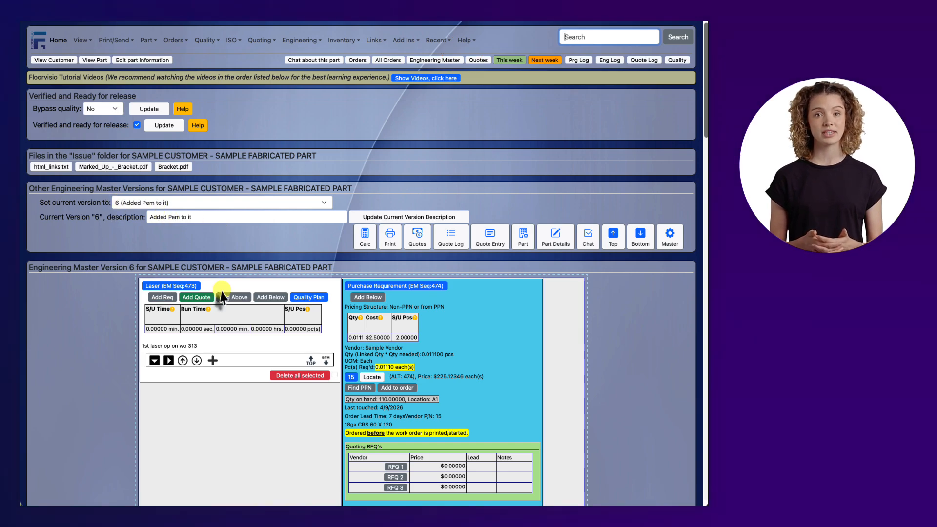
left_click(300, 297)
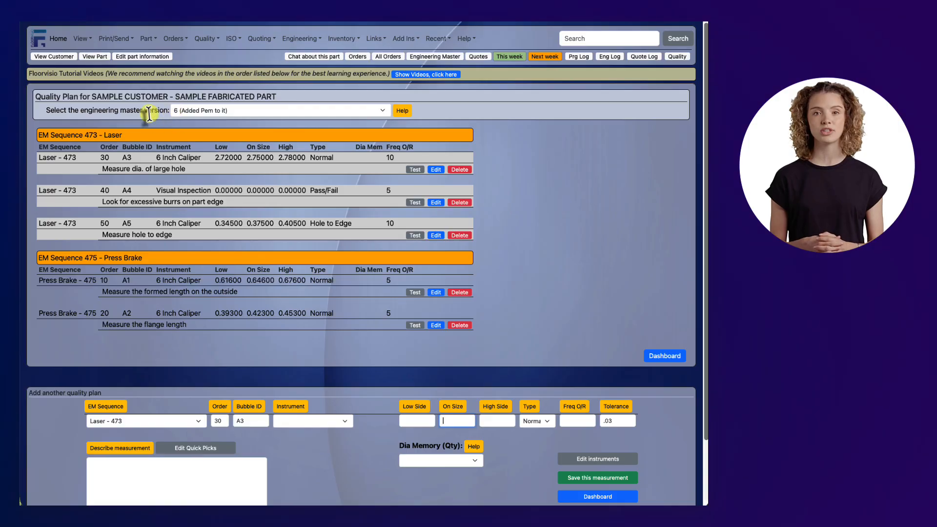
Show the quality plan for engineering master version 5 (OSS Cut the blank) and switch back to version 6 (Added Pem to it)
left_click(180, 110)
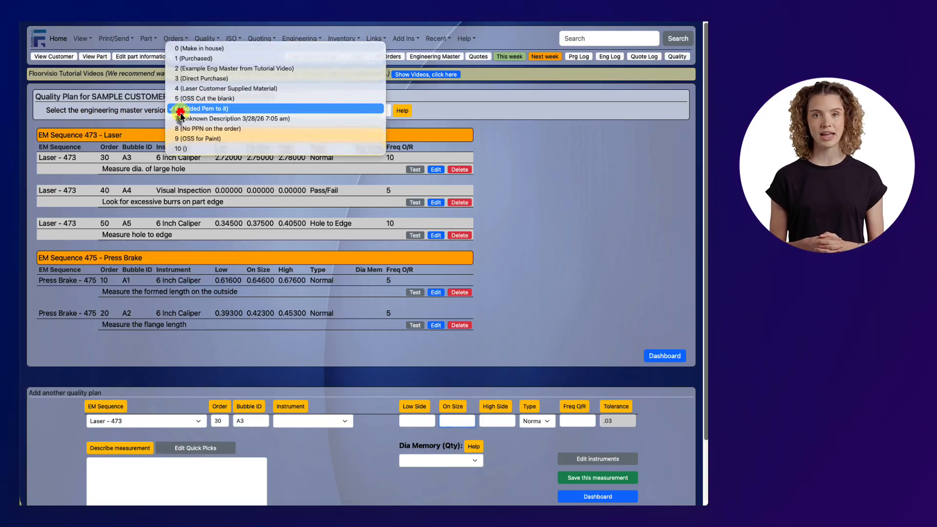
left_click(184, 100)
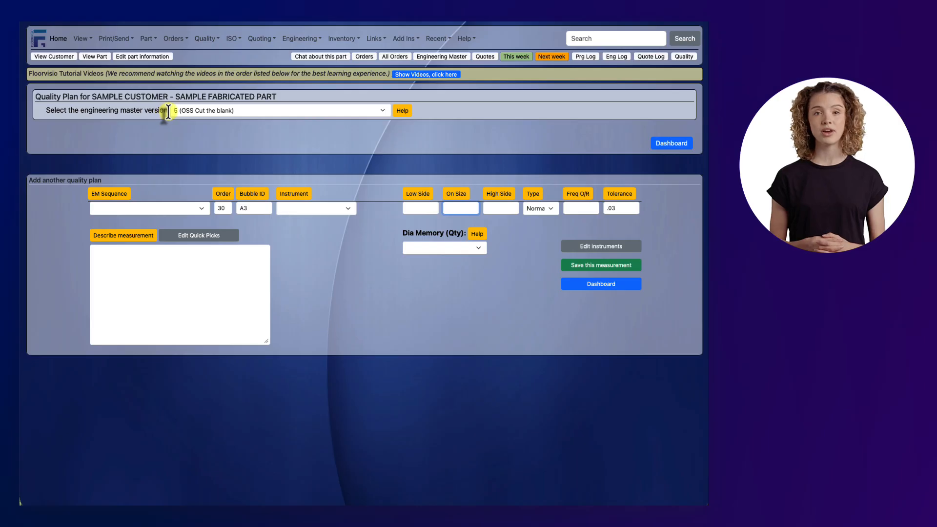
left_click(250, 113)
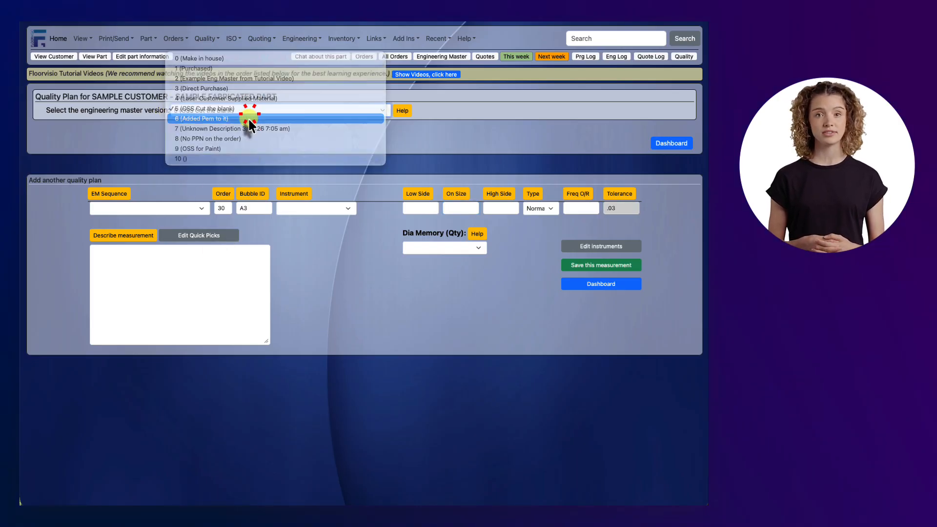
left_click(248, 118)
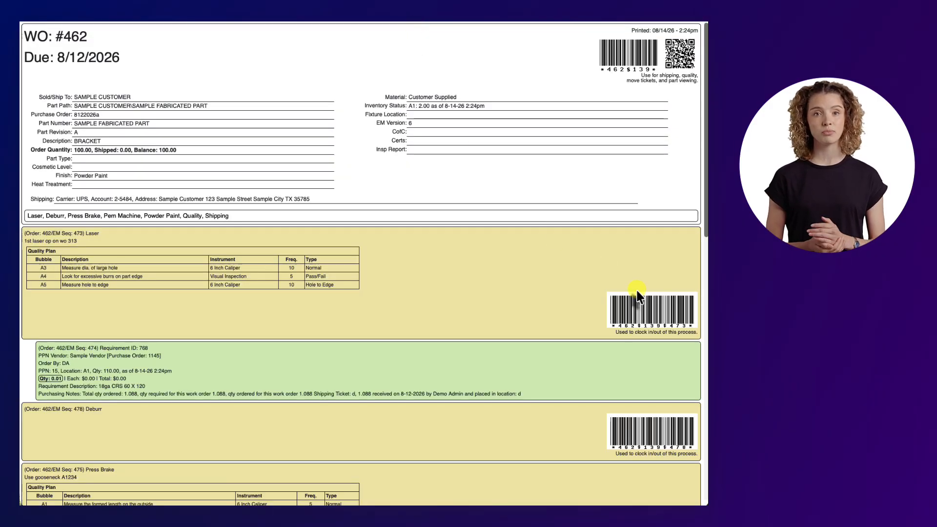
Open the Press Brake operation from its barcode on work order 462
scroll(466, 278, "down", 3)
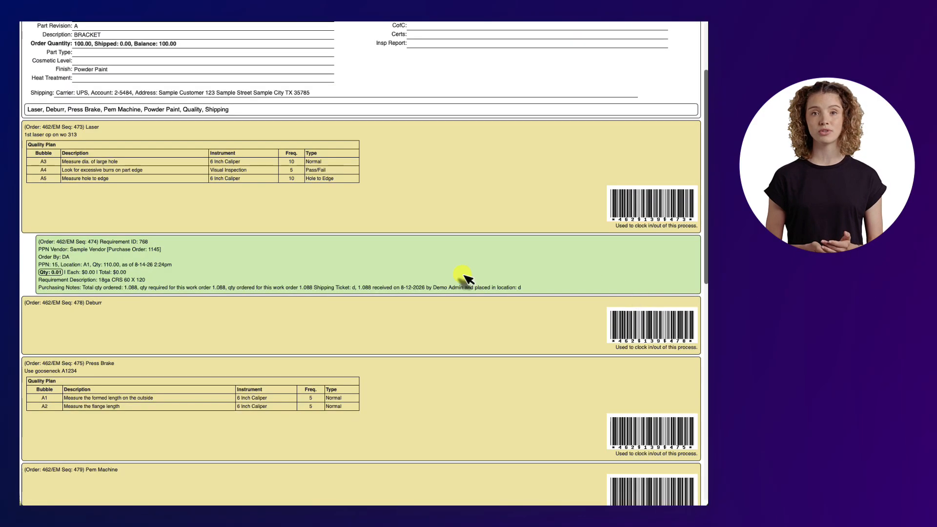
scroll(92, 306, "down", 3)
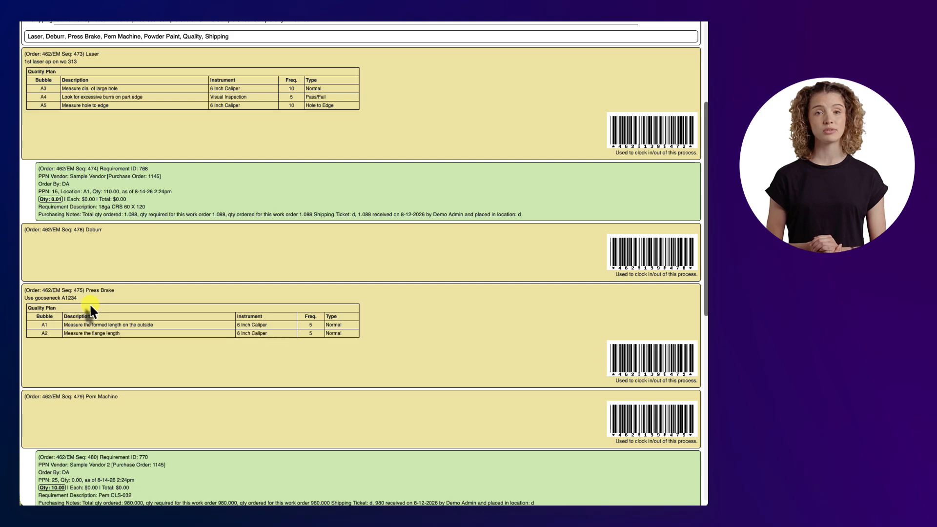
left_click(611, 360)
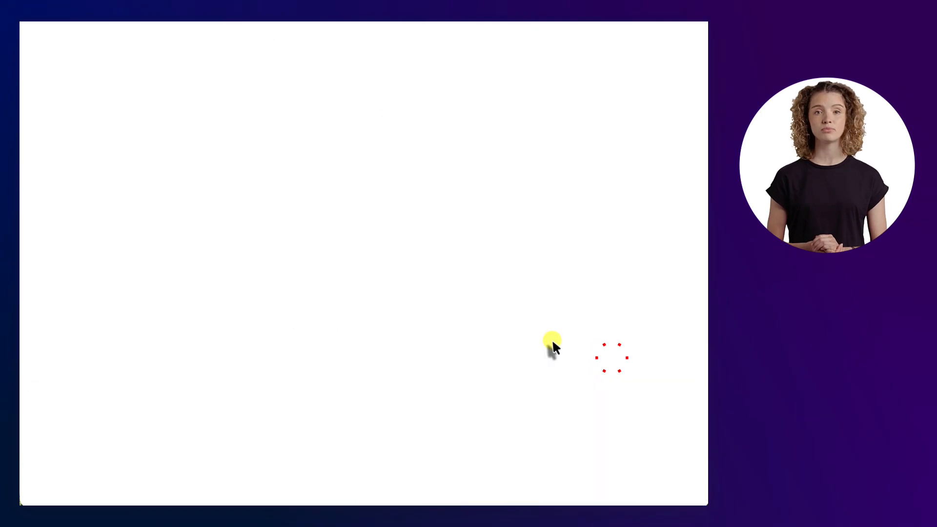
Select Demo Shipping as the name on the Press Brake quality plan and enter .650 as the A1 formed outside length
left_click_drag(267, 210, 405, 211)
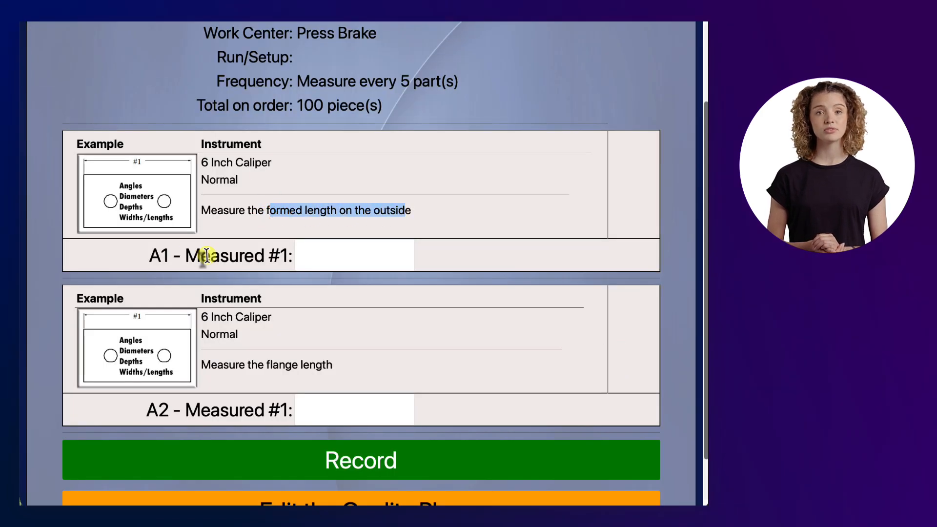
left_click_drag(140, 263, 168, 260)
left_click_drag(222, 358, 329, 376)
left_click(160, 406)
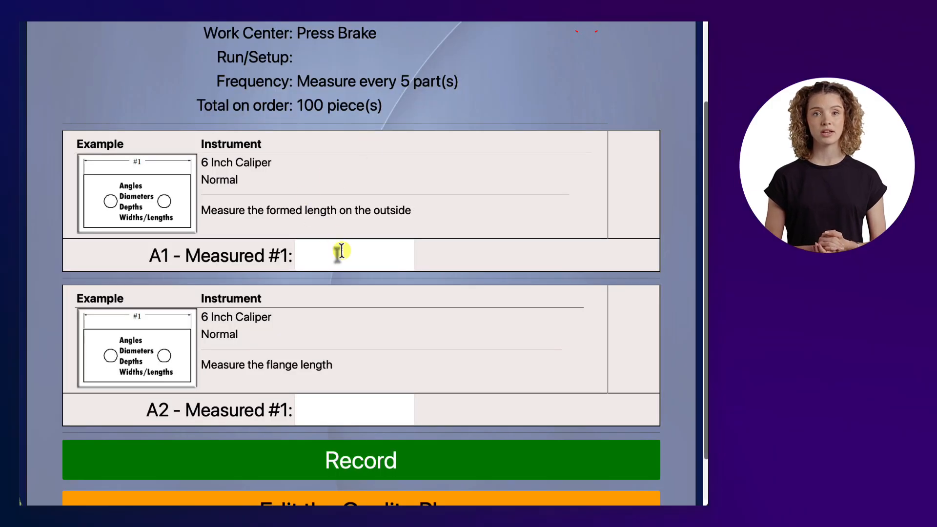
scroll(361, 220, "up", 3)
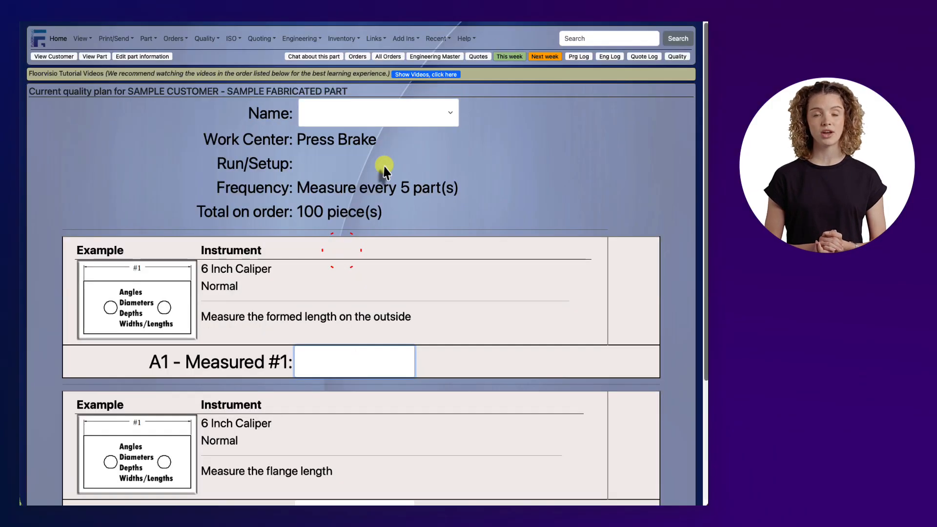
left_click(395, 118)
left_click(385, 206)
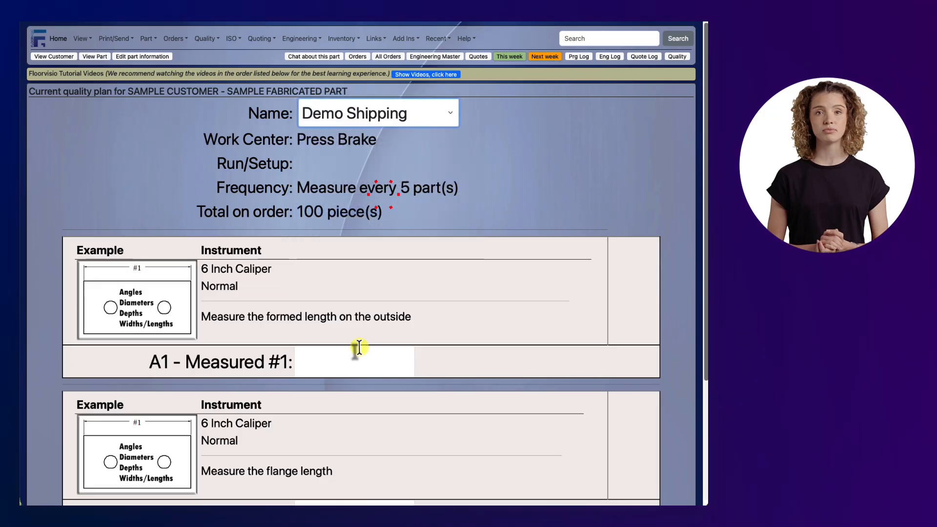
left_click(360, 352)
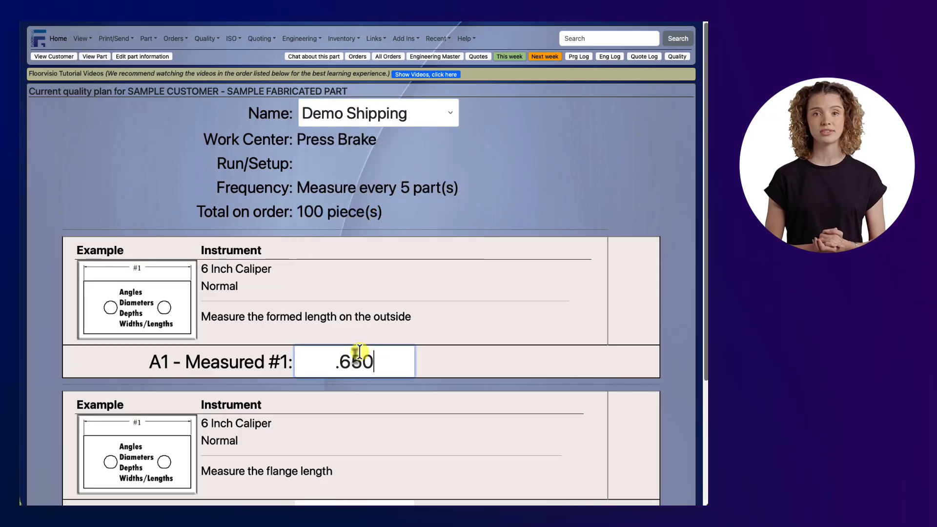
Check the marked-up bracket drawing, enter .420 as the A2 flange length and record the Press Brake measurements
scroll(346, 359, "down", 3)
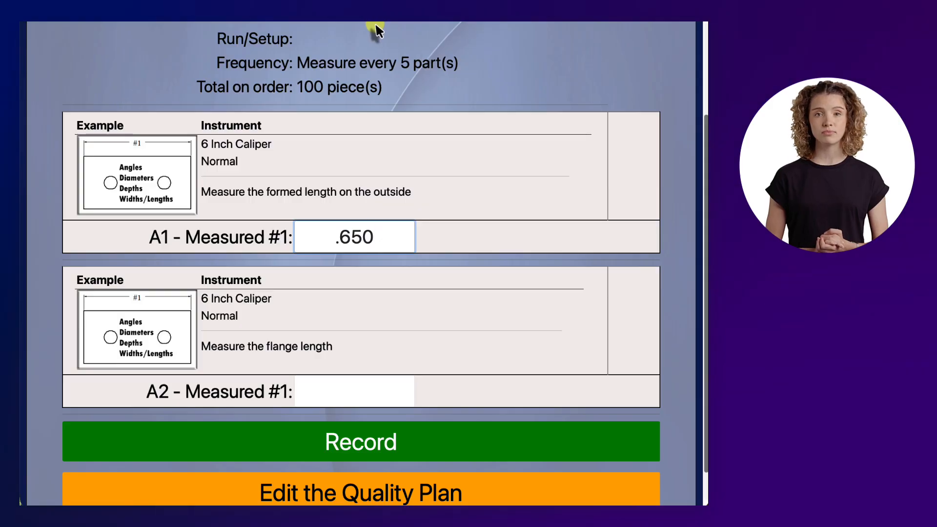
left_click(323, 20)
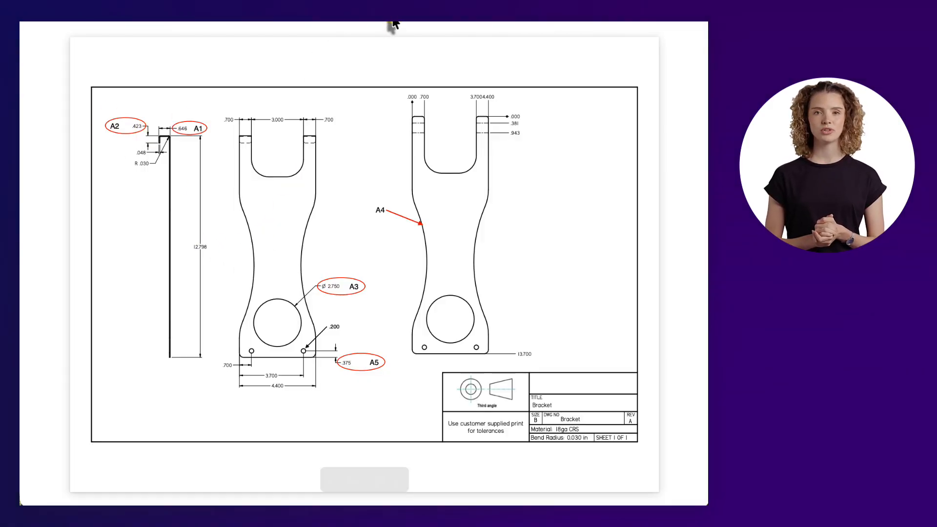
left_click(612, 25)
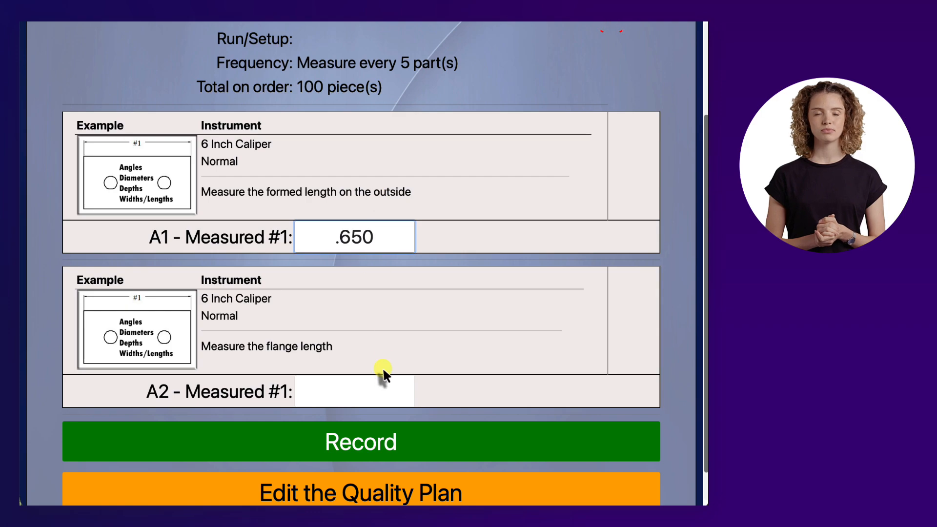
left_click(378, 386)
type(".420")
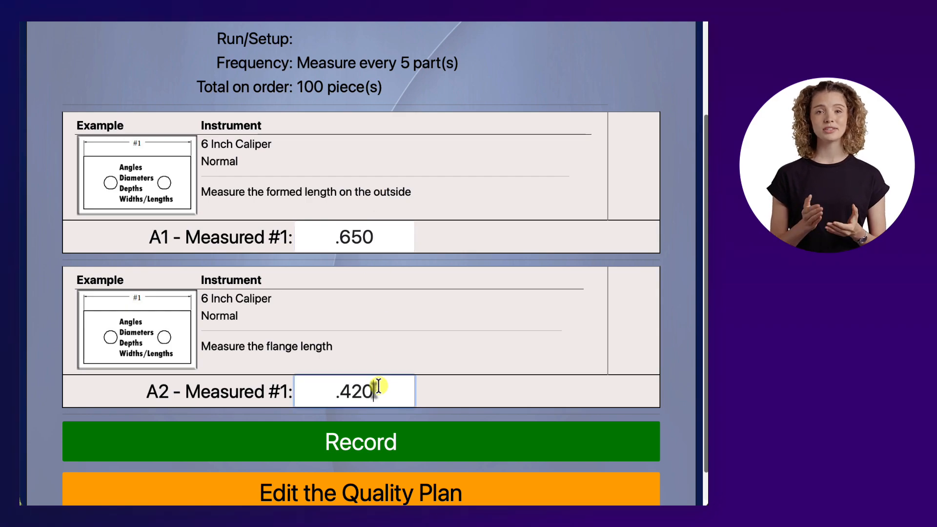
left_click(322, 448)
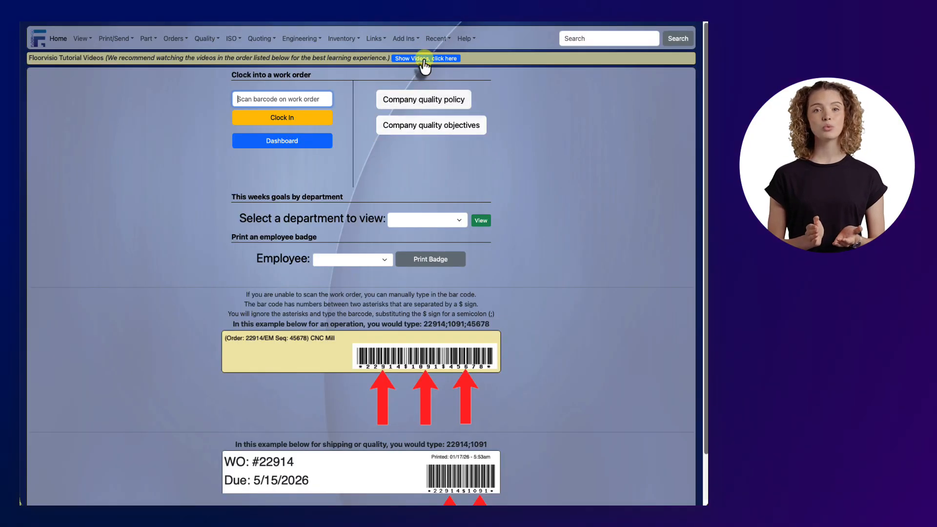
Reopen the sample fabricated bracket part from the recent parts and view work order 462's recorded measurements
left_click(436, 38)
left_click(442, 57)
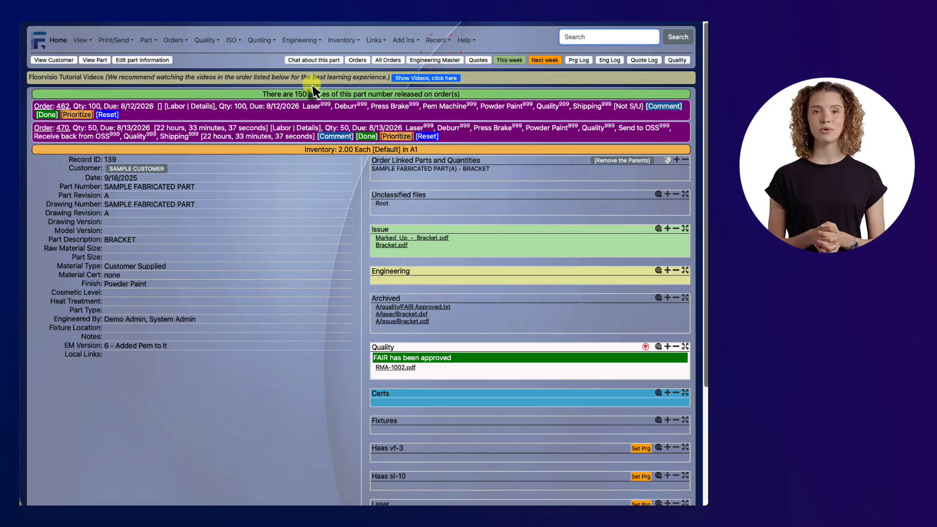
left_click(363, 59)
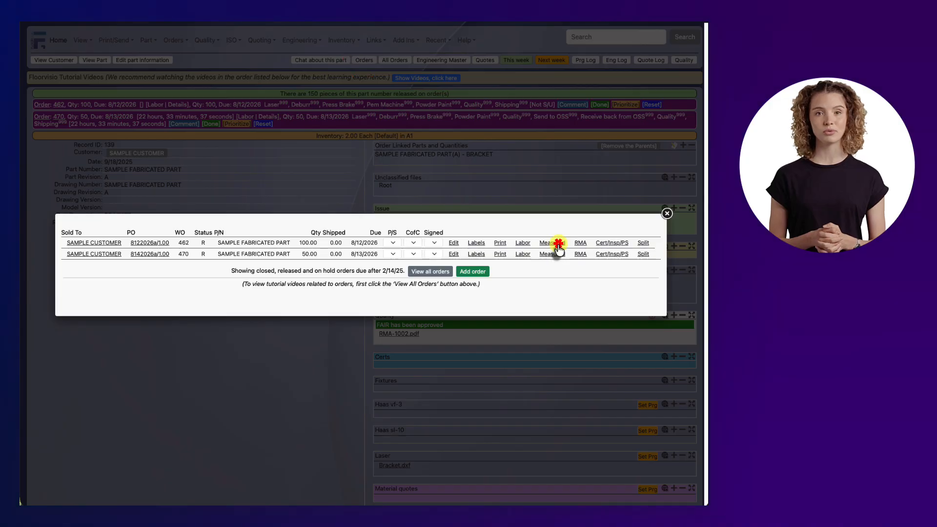
left_click(558, 243)
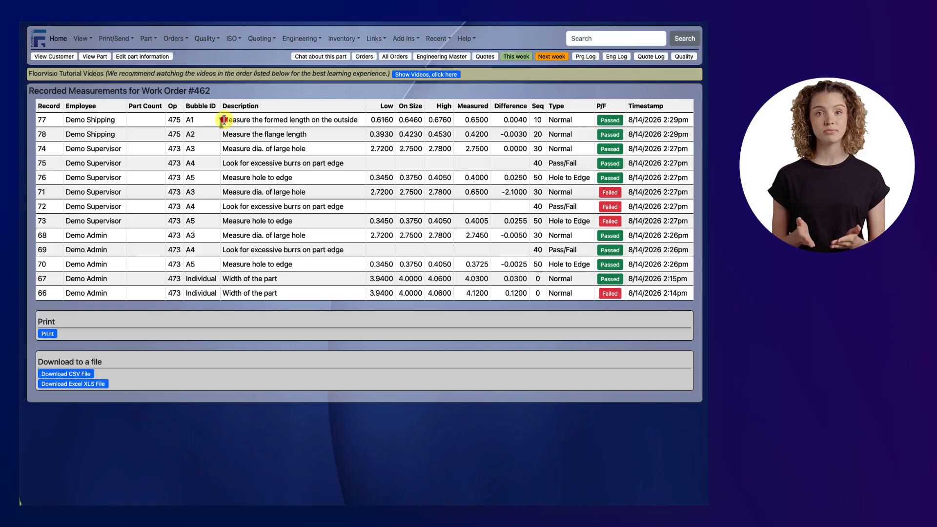
Review the A1 formed length's measured value and difference, and open the printable version of the measurements without printing it
left_click_drag(223, 119, 361, 120)
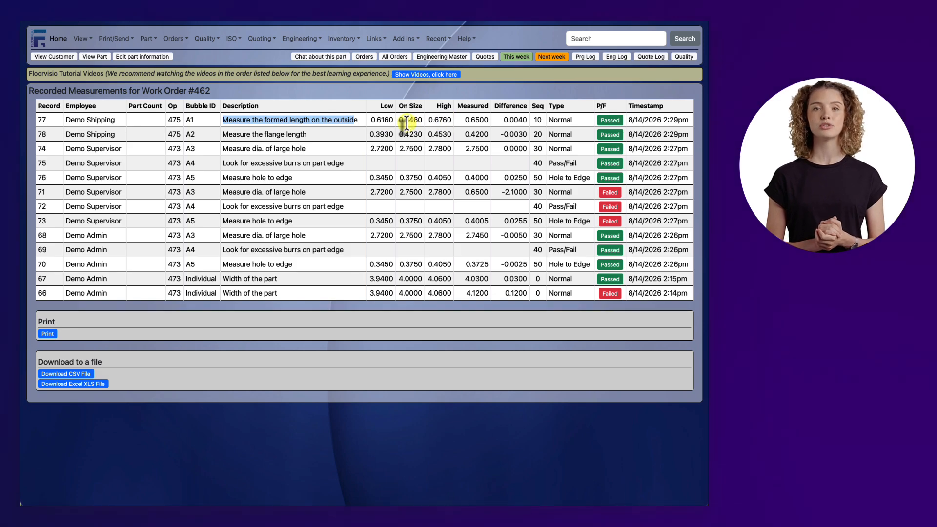
left_click_drag(464, 120, 527, 120)
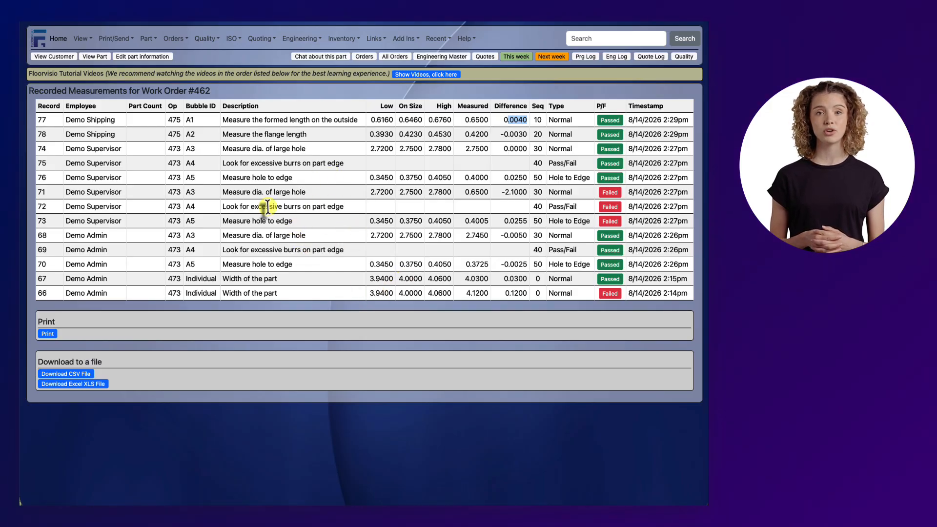
left_click(49, 334)
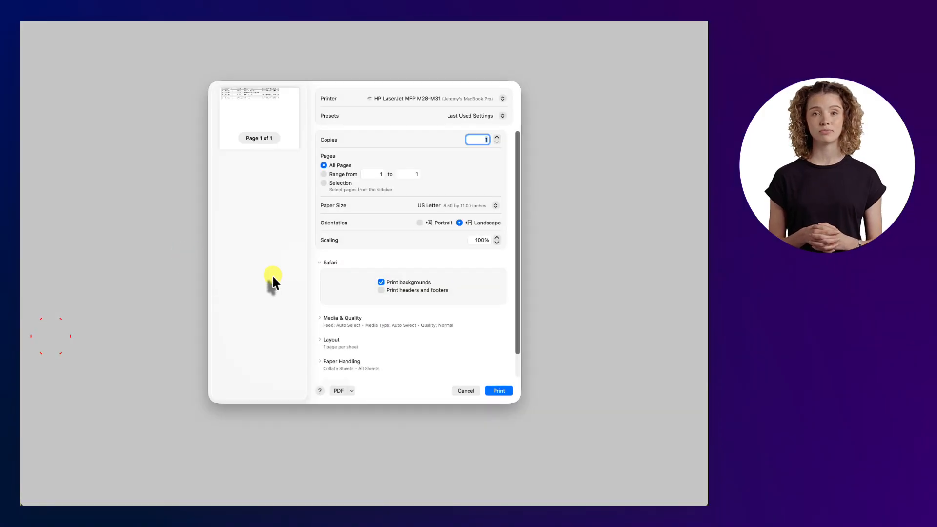
left_click(454, 389)
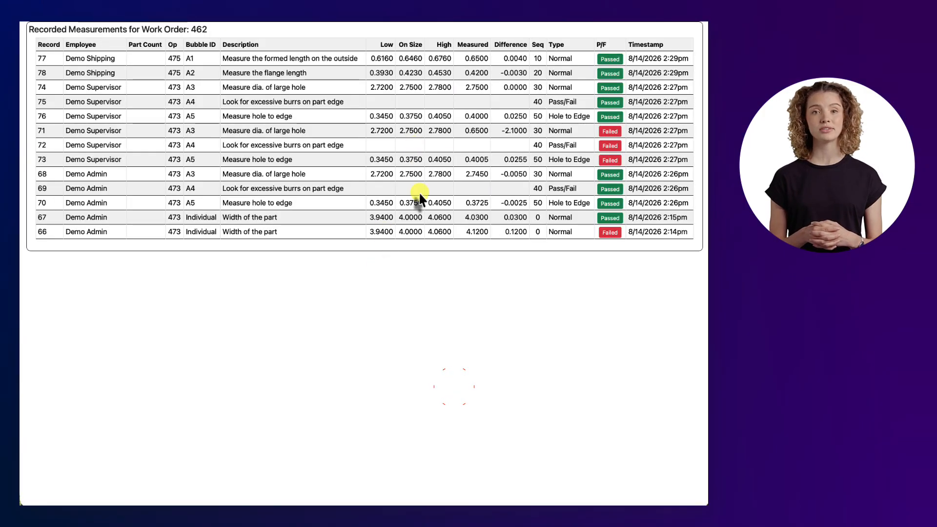